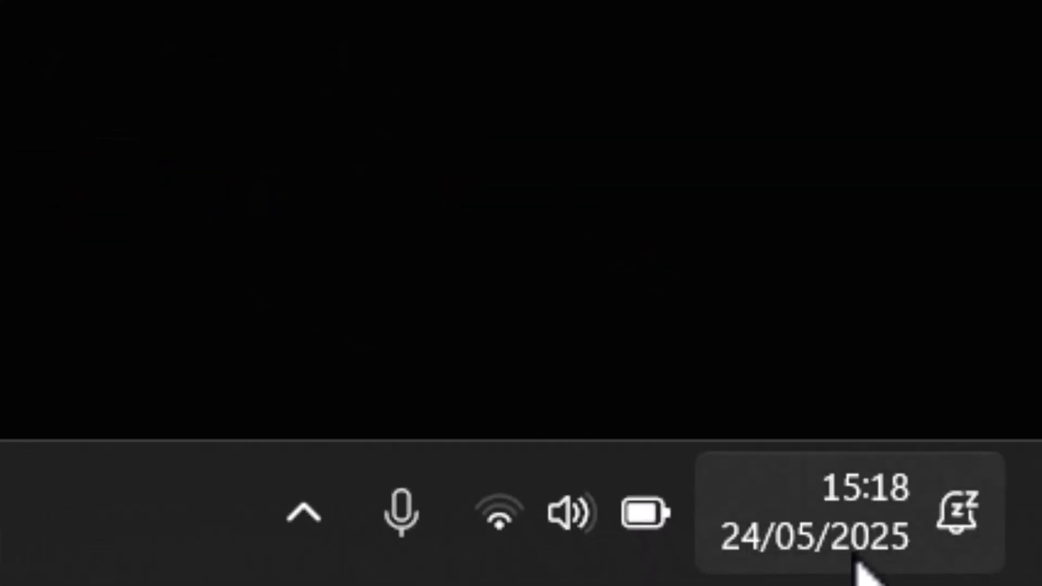
Browse the Creatives gallery on the Kling AI home page, looking through the featured community images and videos
{"action": "mouse_move", "coordinate": [868, 515]}
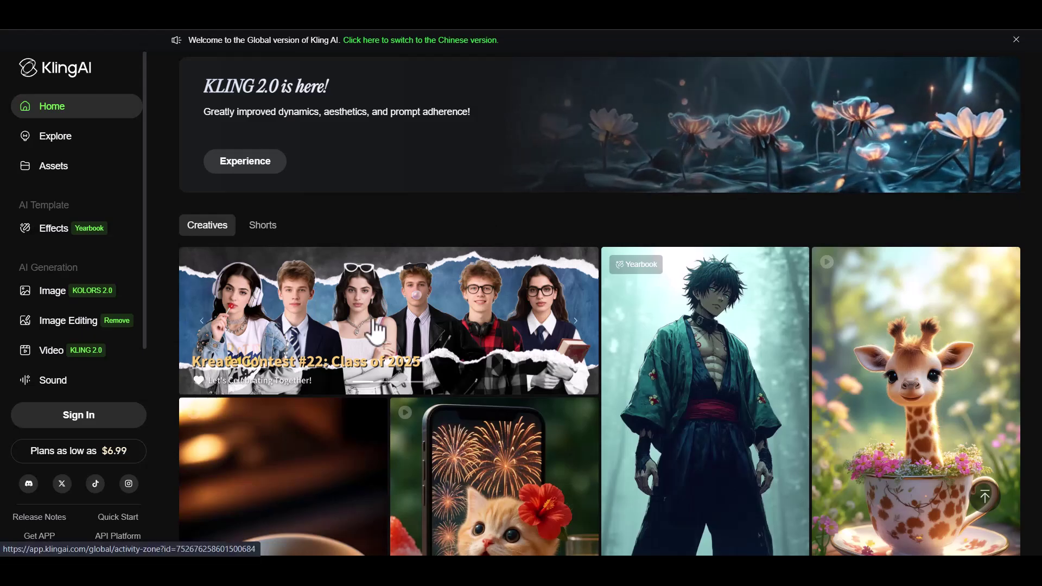
{"action": "scroll", "coordinate": [483, 221], "scroll_direction": "down", "scroll_amount": 3}
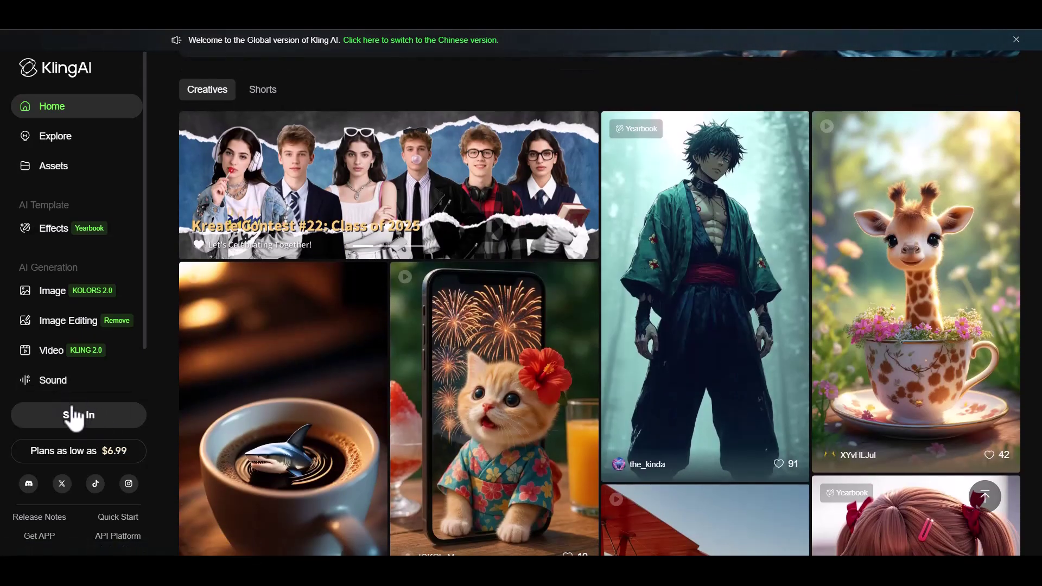
{"action": "scroll", "coordinate": [749, 349], "scroll_direction": "down", "scroll_amount": 12}
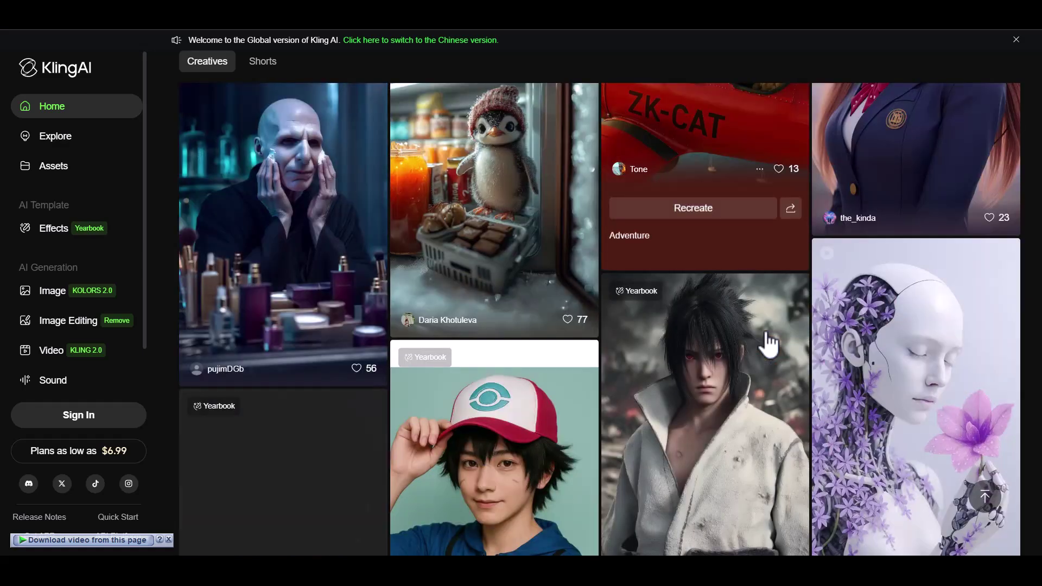
{"action": "scroll", "coordinate": [769, 342], "scroll_direction": "down", "scroll_amount": 3}
{"action": "scroll", "coordinate": [769, 343], "scroll_direction": "up", "scroll_amount": 12}
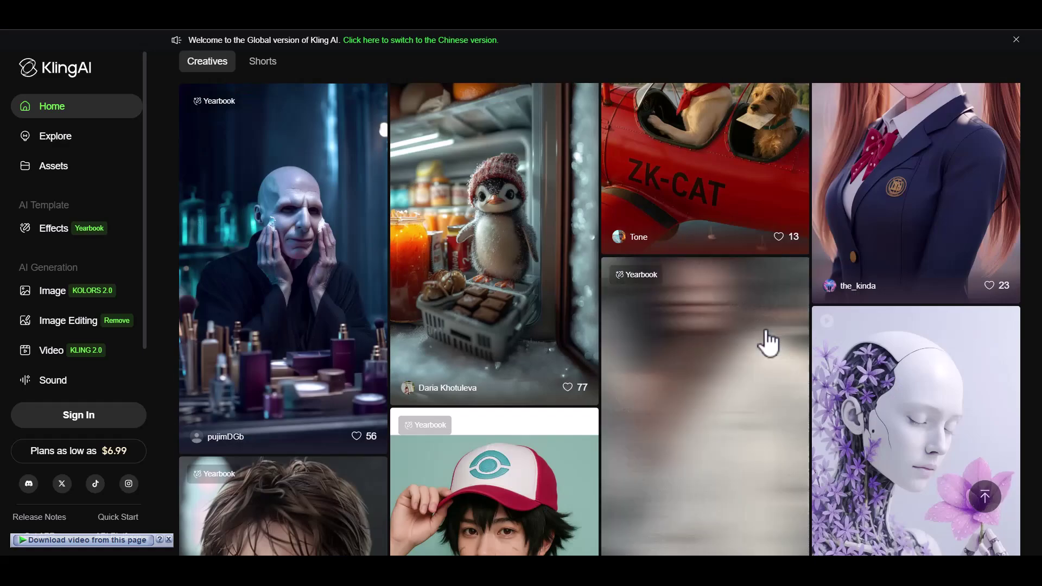
{"action": "scroll", "coordinate": [769, 343], "scroll_direction": "up", "scroll_amount": 5}
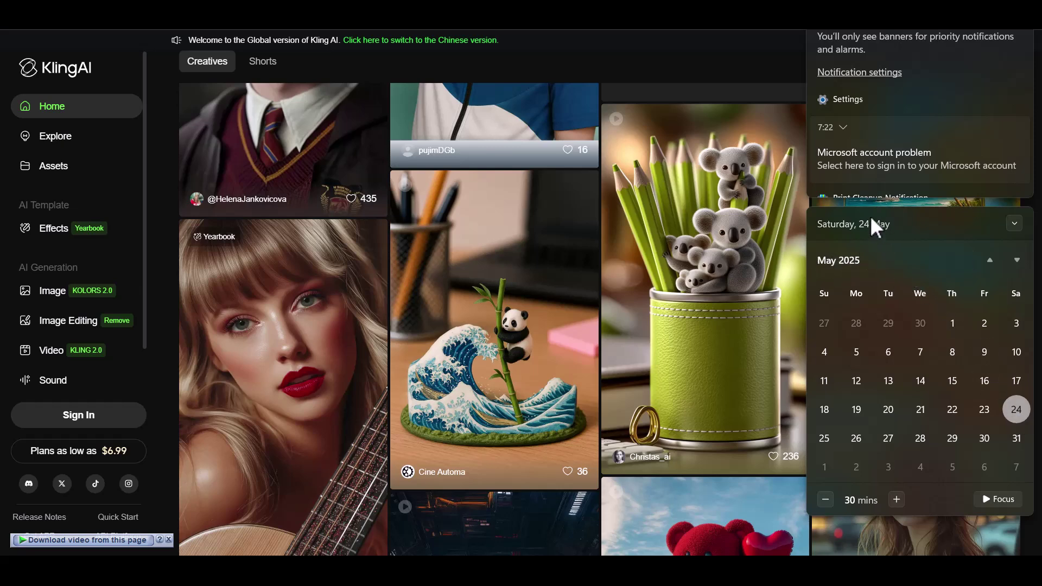
{"action": "left_click", "coordinate": [704, 63]}
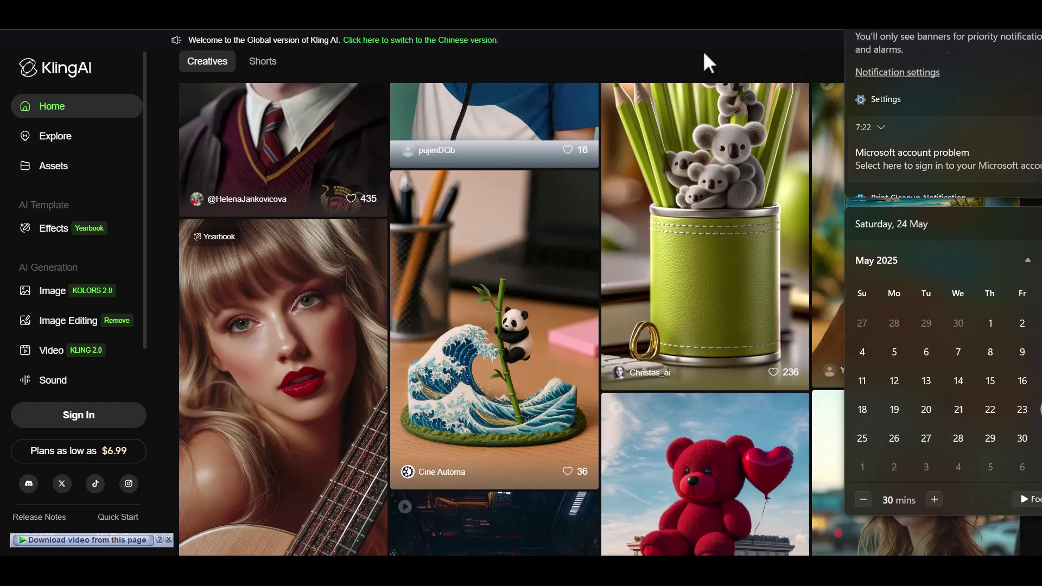
{"action": "scroll", "coordinate": [600, 353], "scroll_direction": "up", "scroll_amount": 15}
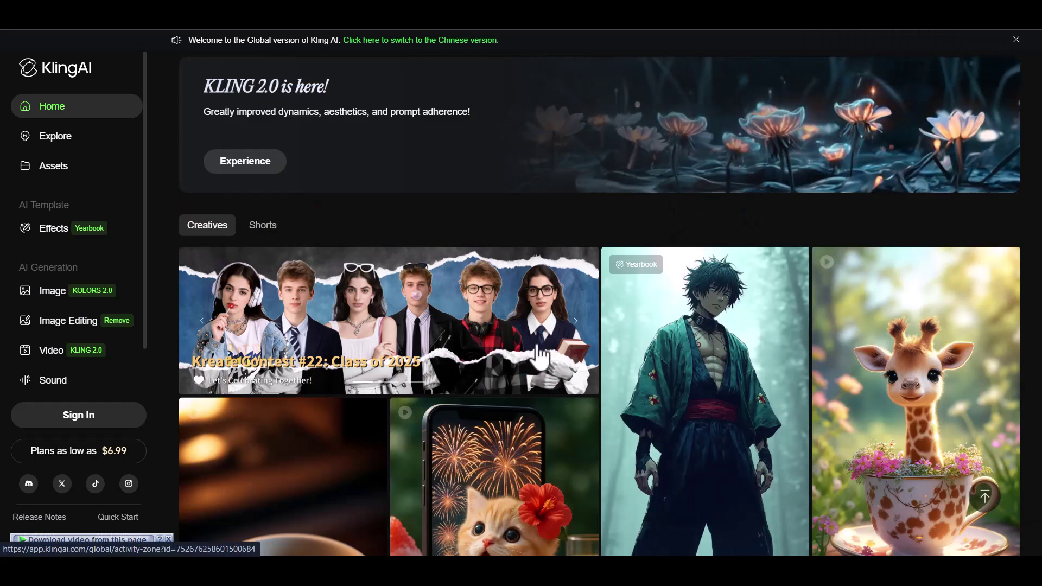
Sign in and enter the video generator through the monthly trial package offer, dismissing the DeepSeek introduction tips
{"action": "left_click", "coordinate": [80, 419]}
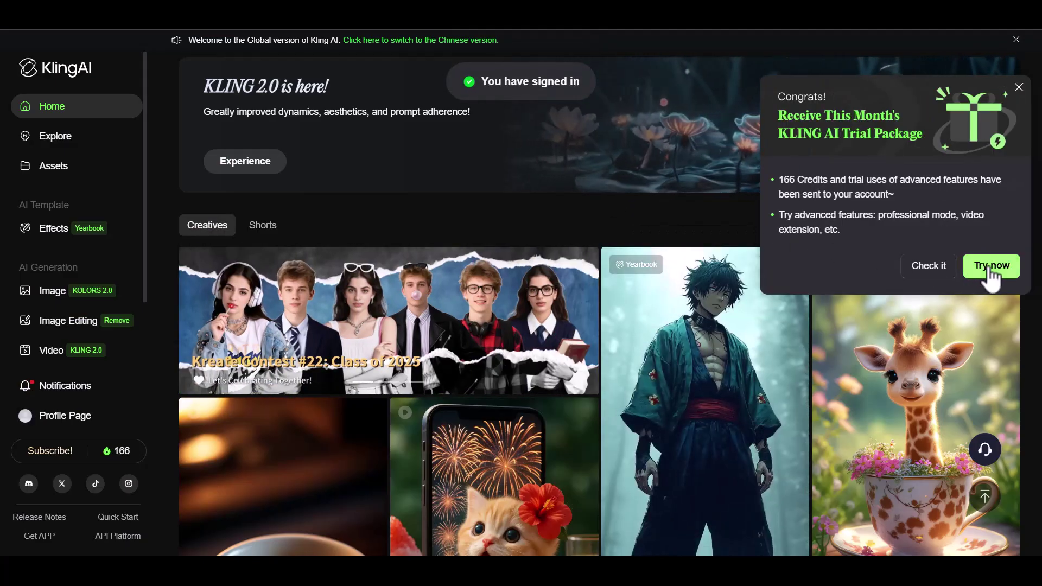
{"action": "left_click", "coordinate": [986, 266]}
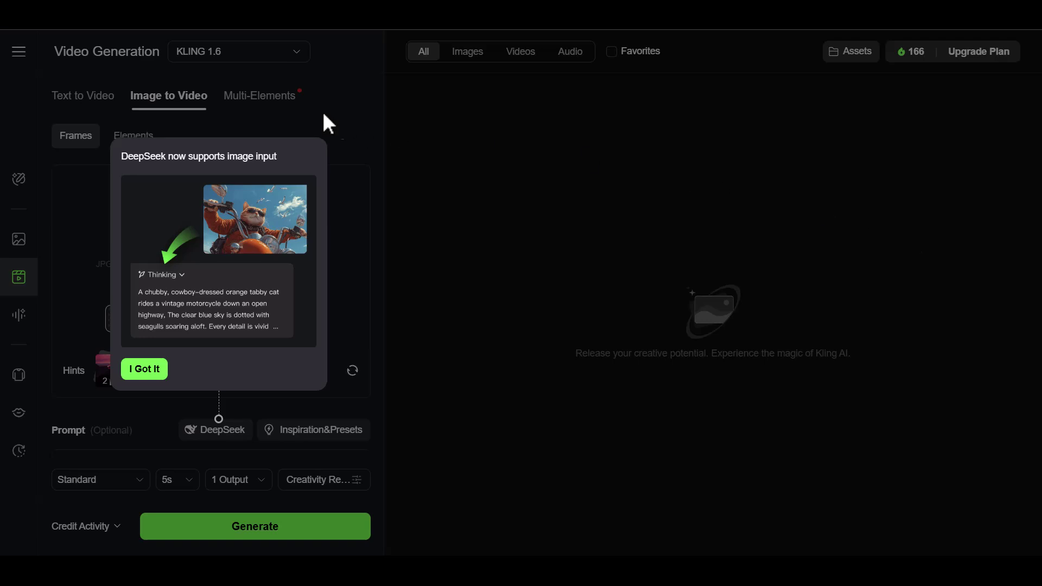
{"action": "left_click", "coordinate": [154, 368]}
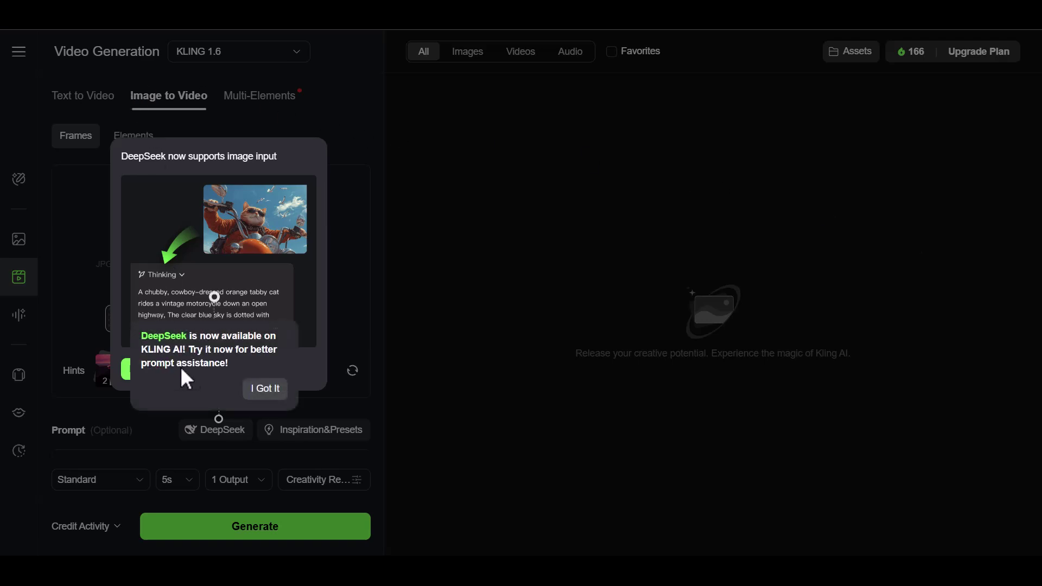
{"action": "left_click", "coordinate": [264, 386]}
{"action": "left_click", "coordinate": [160, 369]}
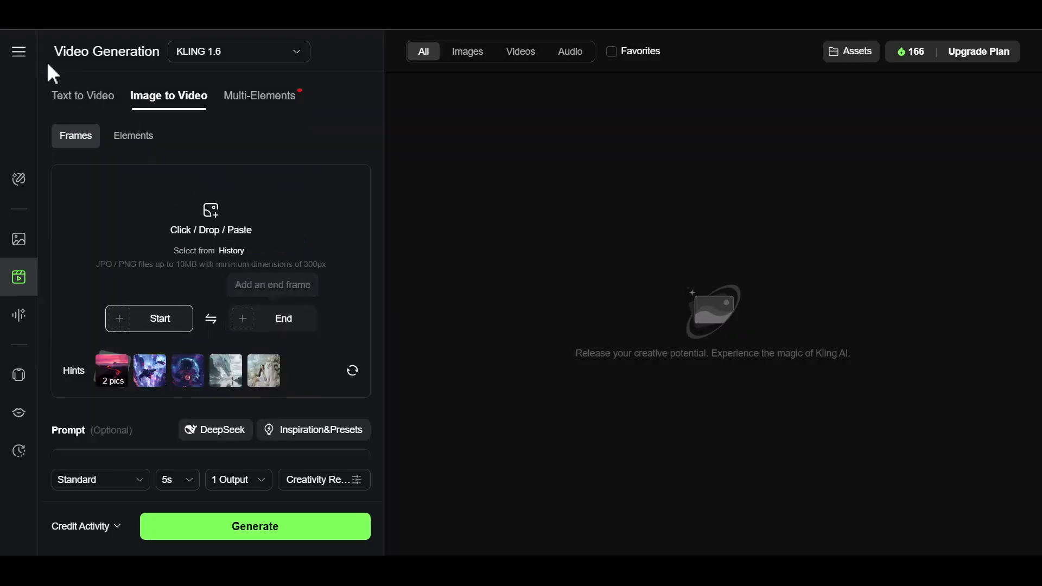
Return to the home page and view the video generation workspace from there
{"action": "mouse_move", "coordinate": [25, 52]}
{"action": "left_click", "coordinate": [43, 84]}
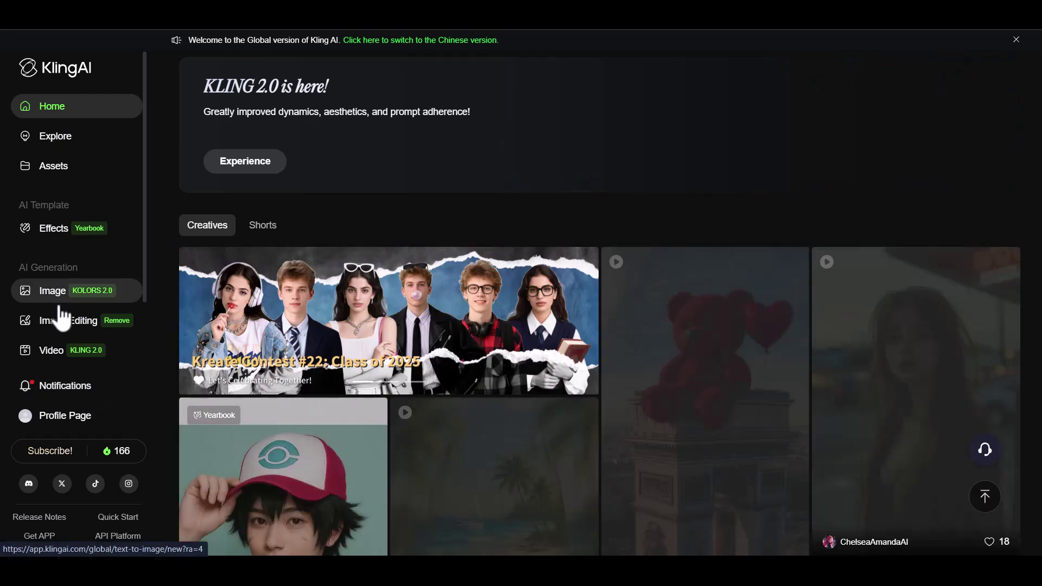
{"action": "left_click", "coordinate": [55, 353]}
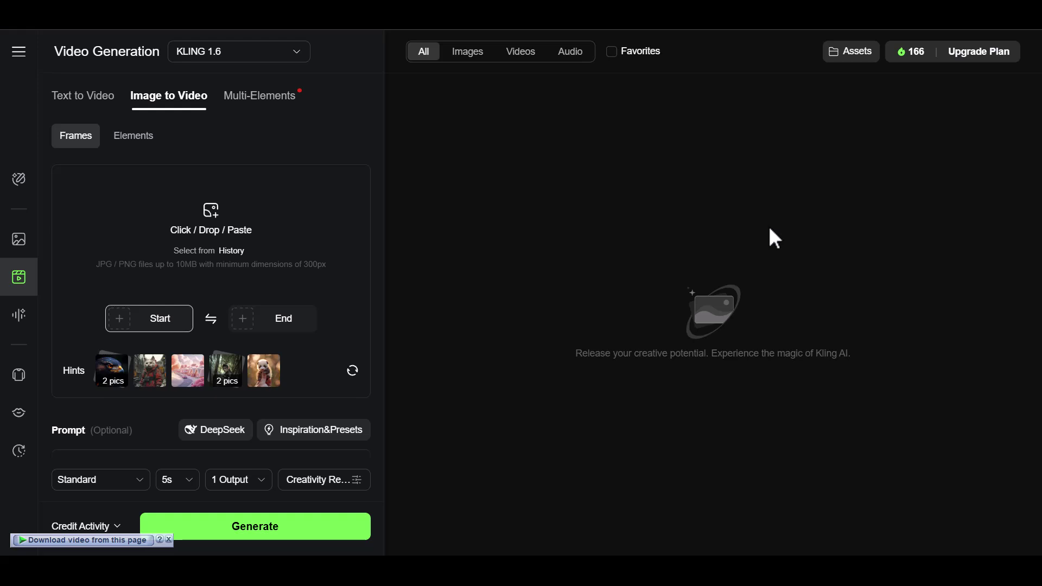
{"action": "left_click", "coordinate": [319, 28]}
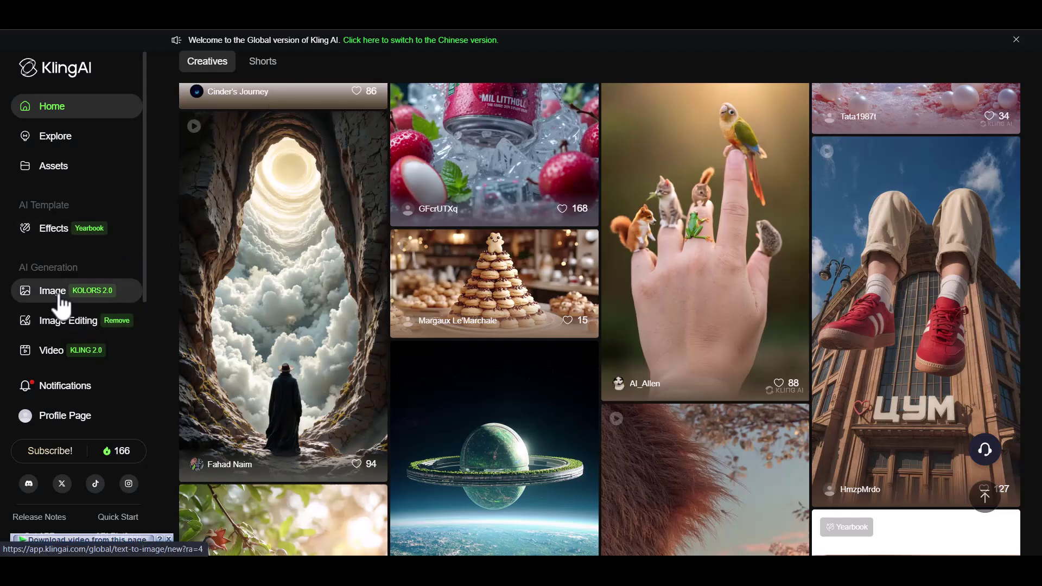
Open the image generation workspace and dismiss its two DeepSeek introduction tips
{"action": "left_click", "coordinate": [99, 299]}
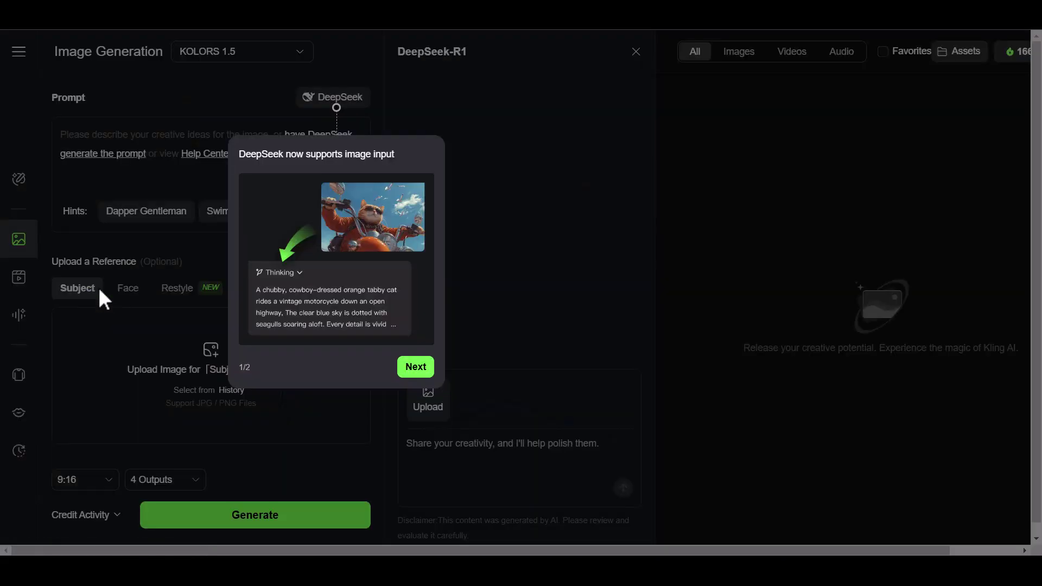
{"action": "left_click", "coordinate": [416, 367]}
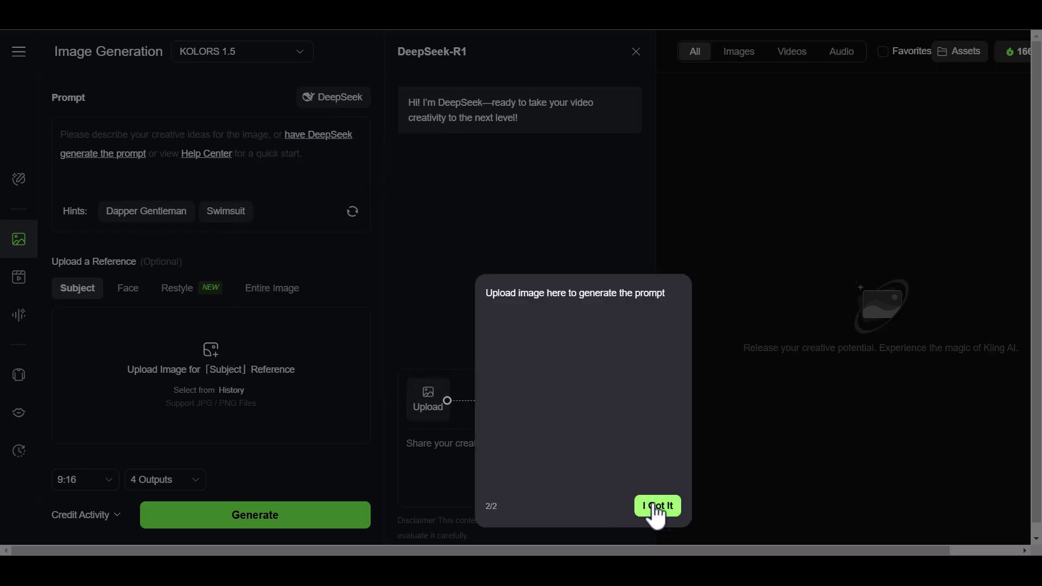
{"action": "left_click", "coordinate": [657, 507]}
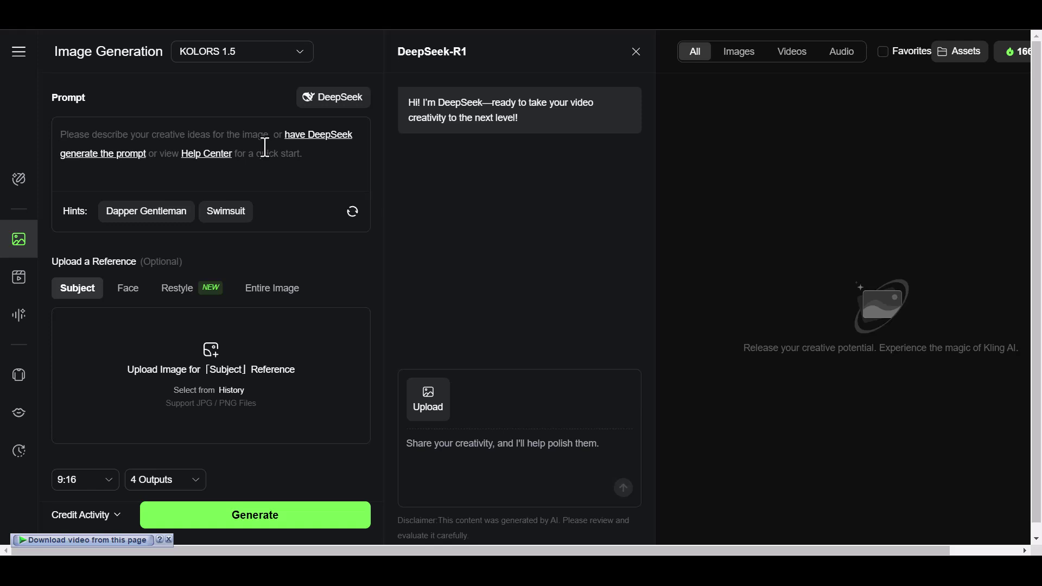
Generate 16:9 images of a multi-level industrial facility at night with chimneys emitting orange-tinted smoke, and send the first result to video generation
{"action": "type", "text": "\"A large, multi-level industrial facility at night, featuring towering metal chimneys emitting thick orange-tinted smoke into a dark blue sky. The building has a retro-futuristic aesthetic, with brown metal walls, yellow industrial railings, and glowing orange lights coming from windows and mounted lamps. The ground is cracked concrete with puddles reflecting the lights. The scene is quiet and eerie, yet active inside, giving the sense of a secretive or heavily automated facility. The overall composition is cinematic, with rich contrast between the warm interior lights and the cold night environment. Pipes, conveyors, and metallic structures surround the plant, emphasizing industrial complexity.\""}
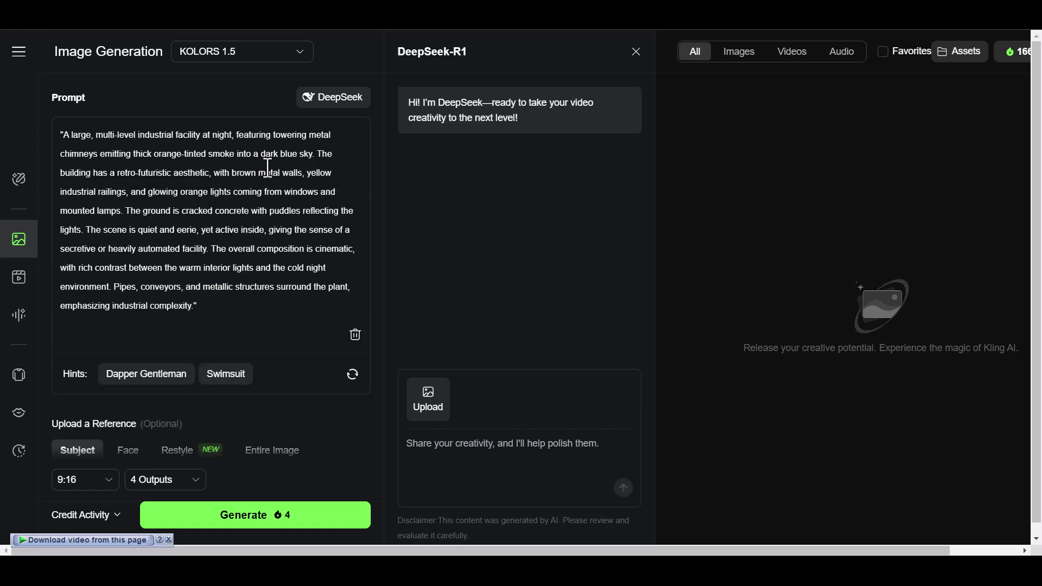
{"action": "scroll", "coordinate": [258, 336], "scroll_direction": "down", "scroll_amount": 3}
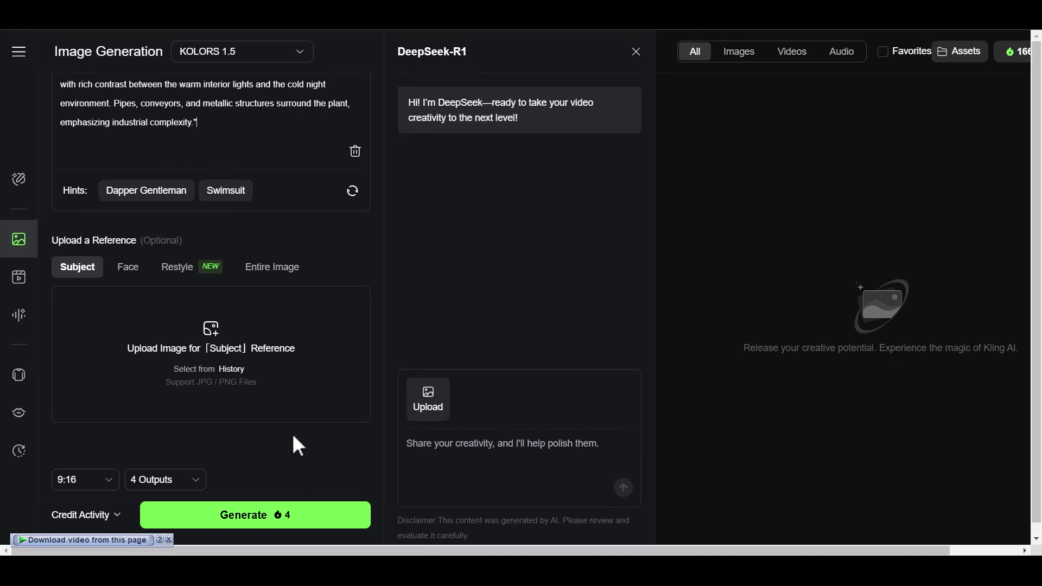
{"action": "scroll", "coordinate": [240, 459], "scroll_direction": "up", "scroll_amount": 3}
{"action": "left_click", "coordinate": [112, 488]}
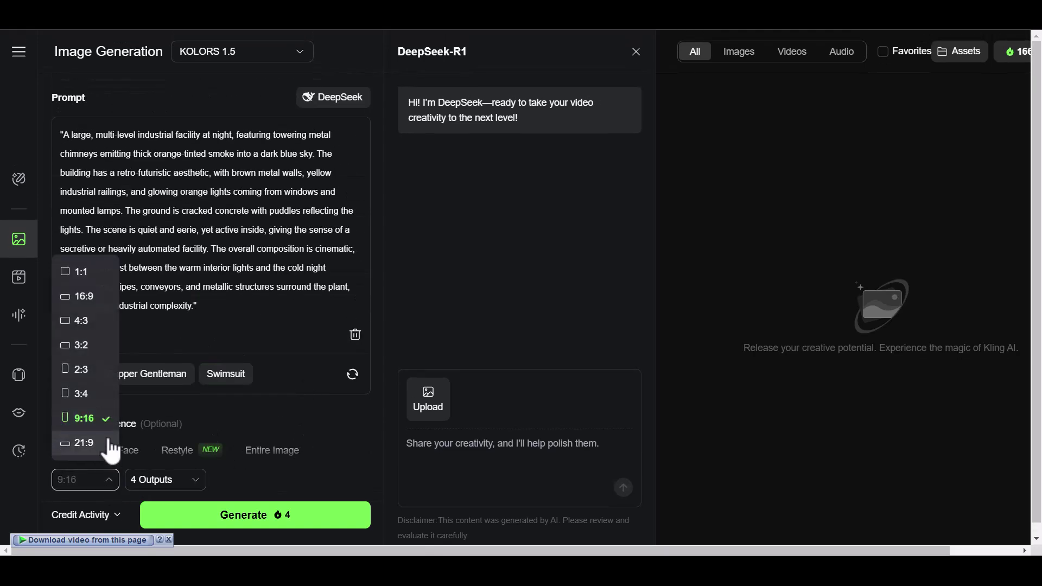
{"action": "left_click", "coordinate": [82, 297]}
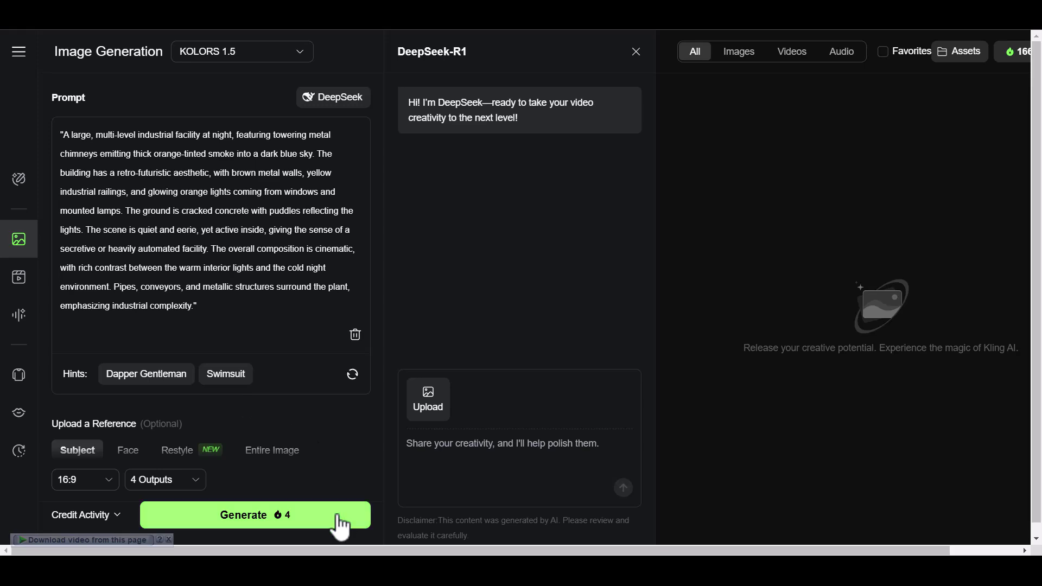
{"action": "left_click", "coordinate": [340, 525]}
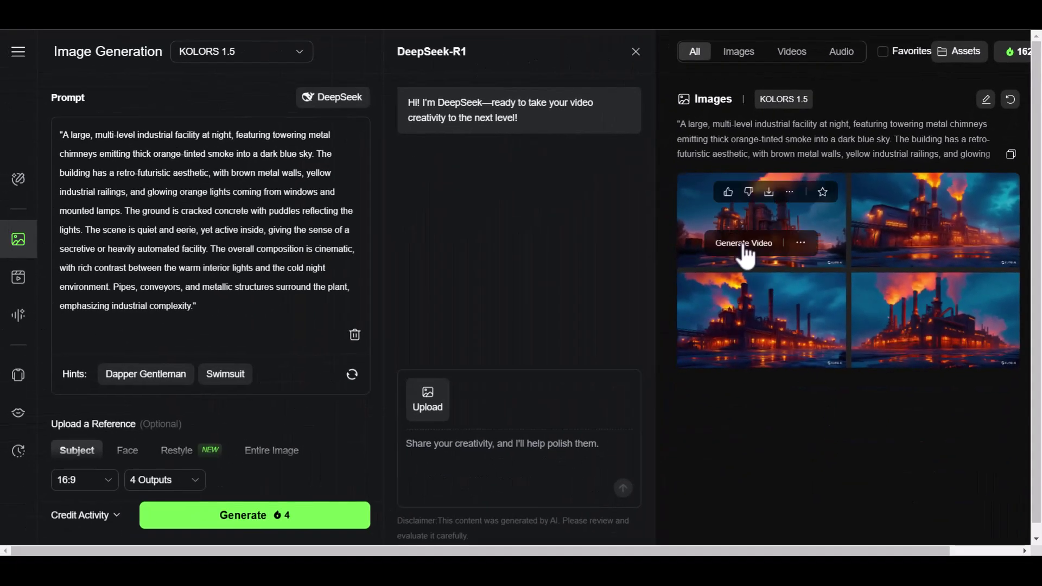
{"action": "left_click", "coordinate": [742, 248]}
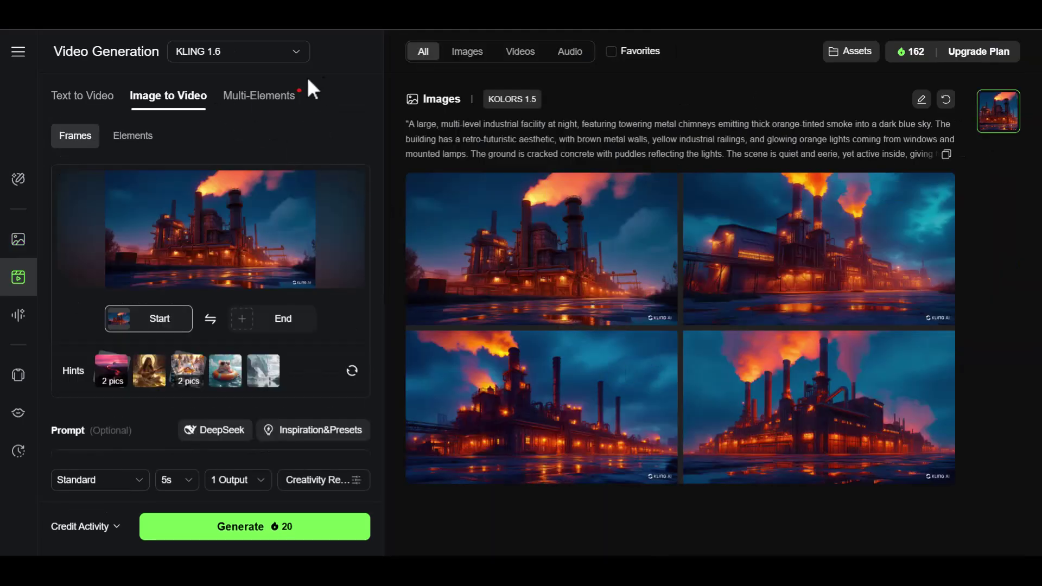
Return to image generation and generate 16:9 images of a futuristic industrial laboratory with a vertical reactor chamber, fog and greenish-teal glow
{"action": "left_click", "coordinate": [25, 238]}
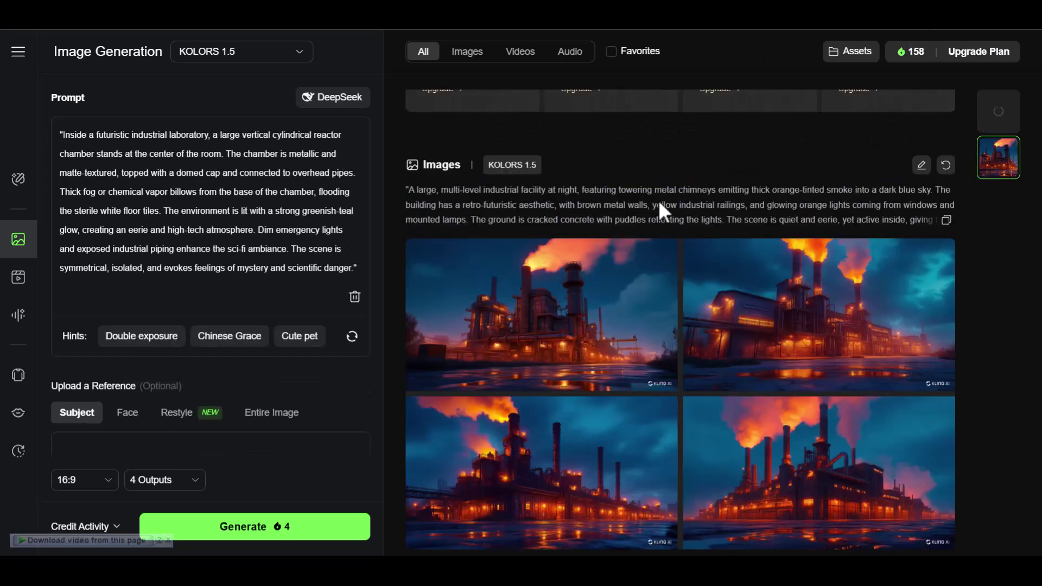
{"action": "scroll", "coordinate": [657, 200], "scroll_direction": "up", "scroll_amount": 4}
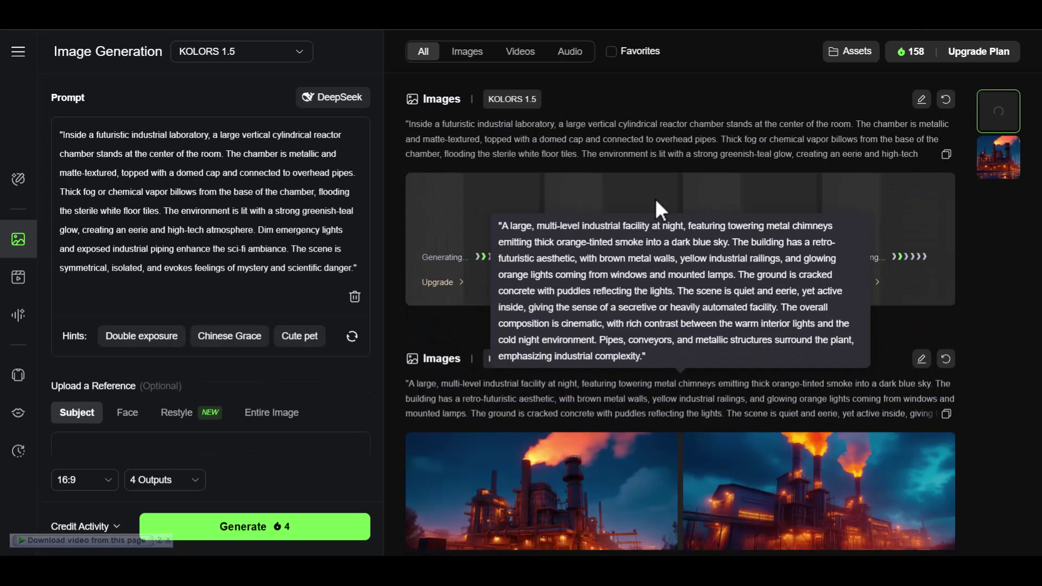
{"action": "scroll", "coordinate": [796, 295], "scroll_direction": "down", "scroll_amount": 3}
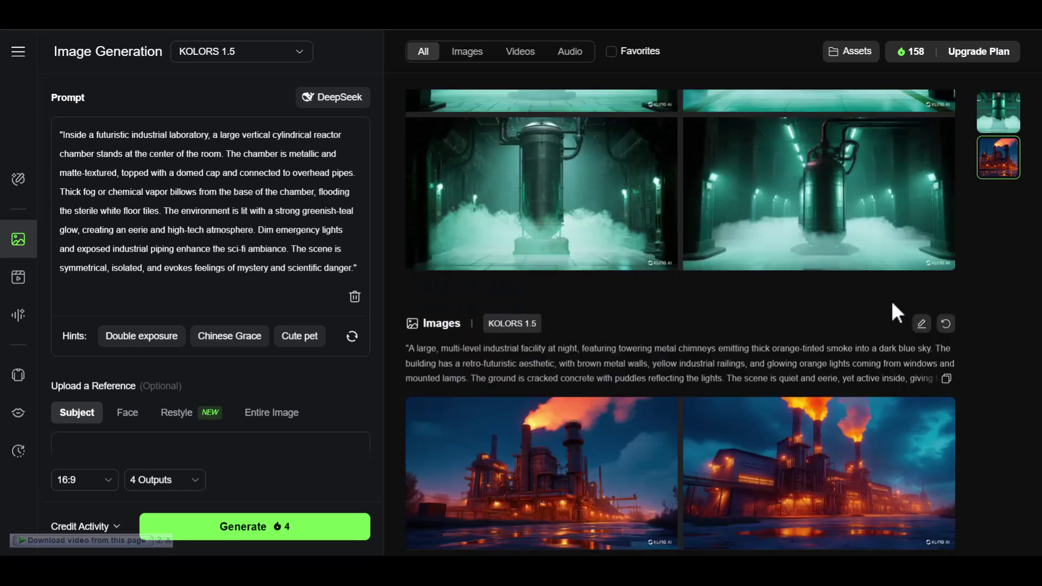
{"action": "scroll", "coordinate": [895, 306], "scroll_direction": "up", "scroll_amount": 4}
{"action": "scroll", "coordinate": [897, 308], "scroll_direction": "down", "scroll_amount": 1}
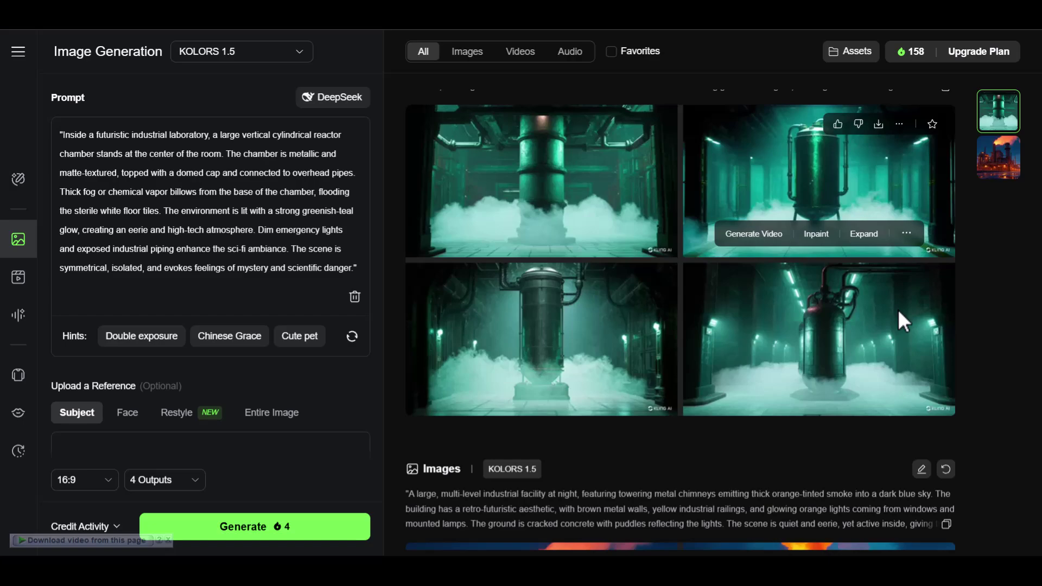
{"action": "scroll", "coordinate": [898, 308], "scroll_direction": "down", "scroll_amount": 5}
{"action": "scroll", "coordinate": [834, 320], "scroll_direction": "up", "scroll_amount": 6}
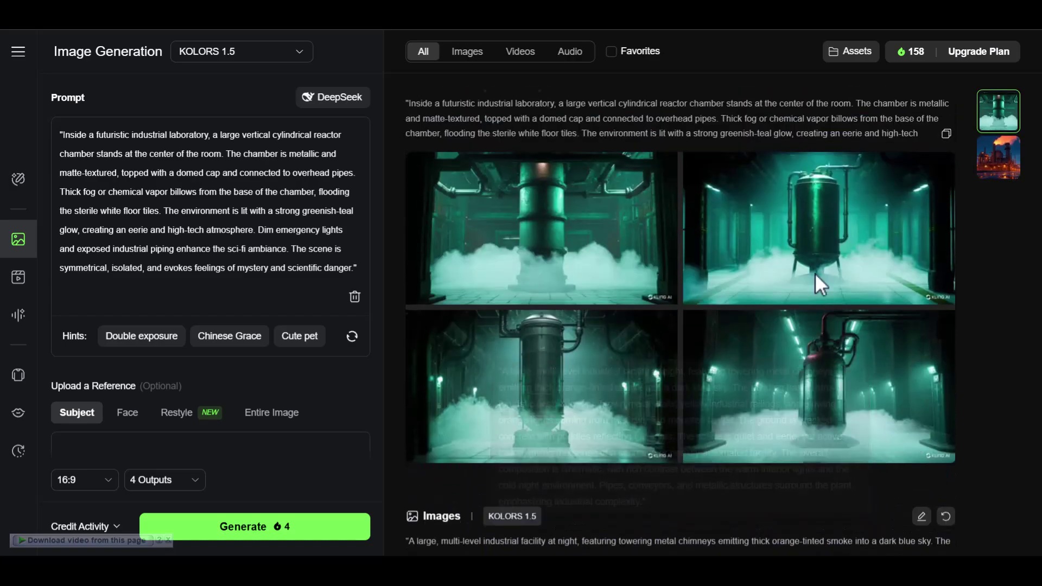
Replace the prompt with a massive industrial factory with seven tall smokestacks, one struck by lightning, and generate and review the images
{"action": "left_click", "coordinate": [301, 209]}
{"action": "key", "text": "ctrl+a"}
{"action": "type", "text": "\"A massive industrial factory with seven tall smokestacks, one of which is being struck by a bright bolt of lightning. The scene is set in a foggy, eerie atmosphere with a glowing teal-green sky, thick clouds, and heavy mist covering the ground. In the foreground, a row of vintage-style street lamps with warm orange-yellow lights stretches into the distance along a wet asphalt path. The factory is lit from within, with many small windows glowing softly, adding a mysterious and dystopian feel. The composition is symmetrical, dramatic, and cinematic — reminiscent of a post-apocalyptic sci-fi setting.\""}
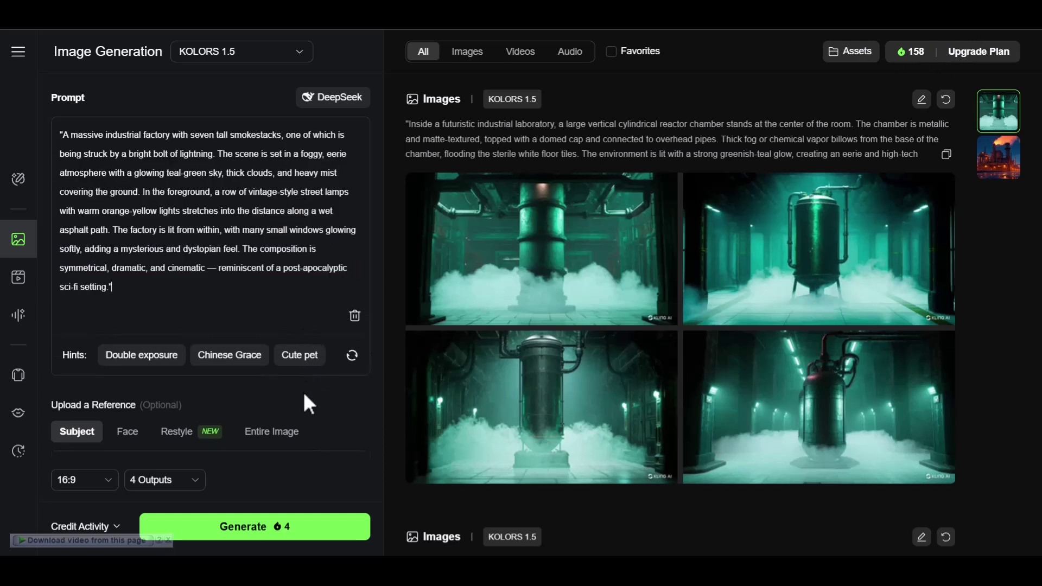
{"action": "left_click", "coordinate": [327, 527]}
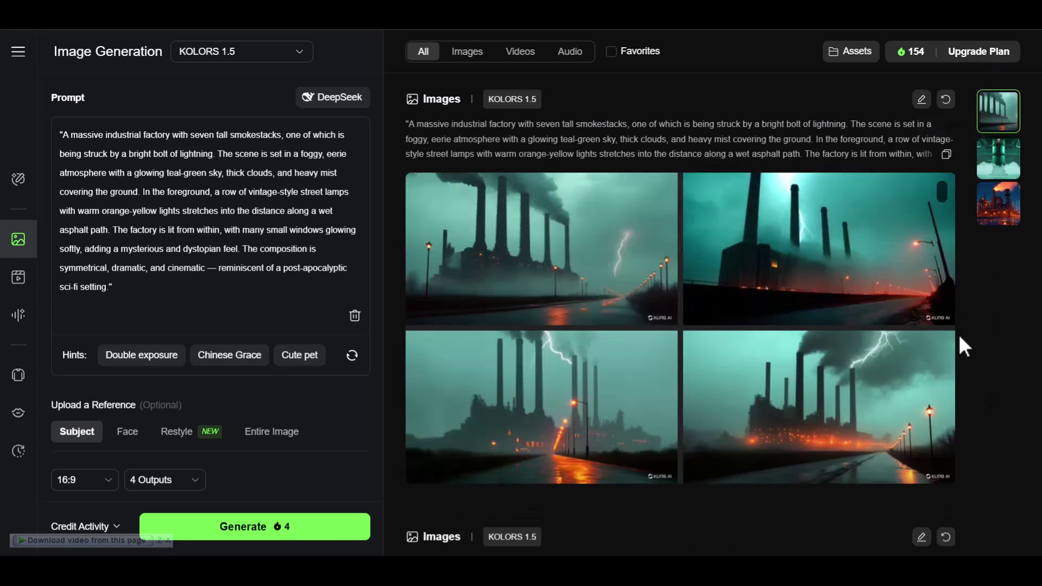
{"action": "scroll", "coordinate": [757, 350], "scroll_direction": "down", "scroll_amount": 12}
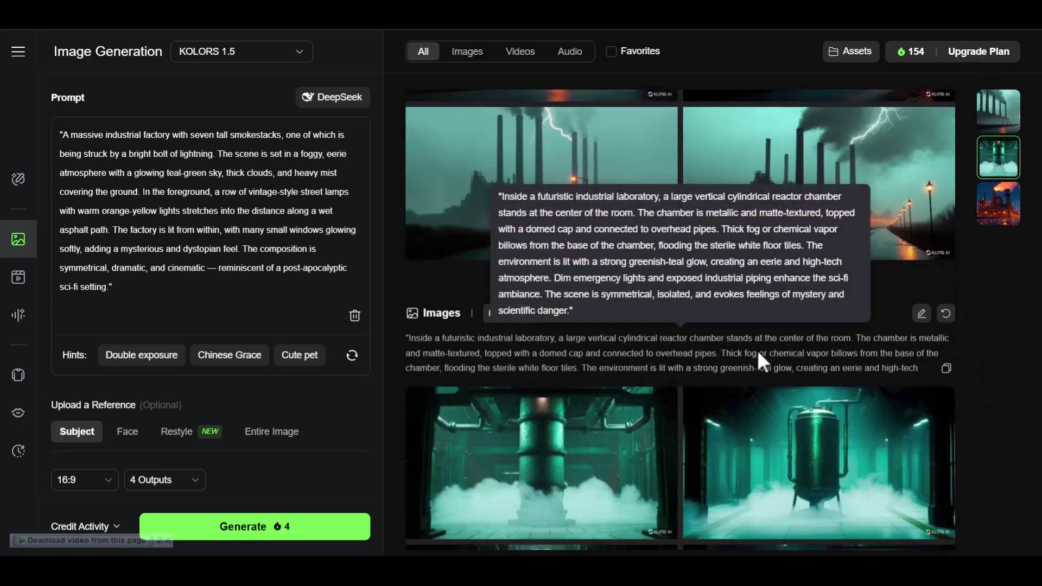
{"action": "scroll", "coordinate": [757, 350], "scroll_direction": "up", "scroll_amount": 10}
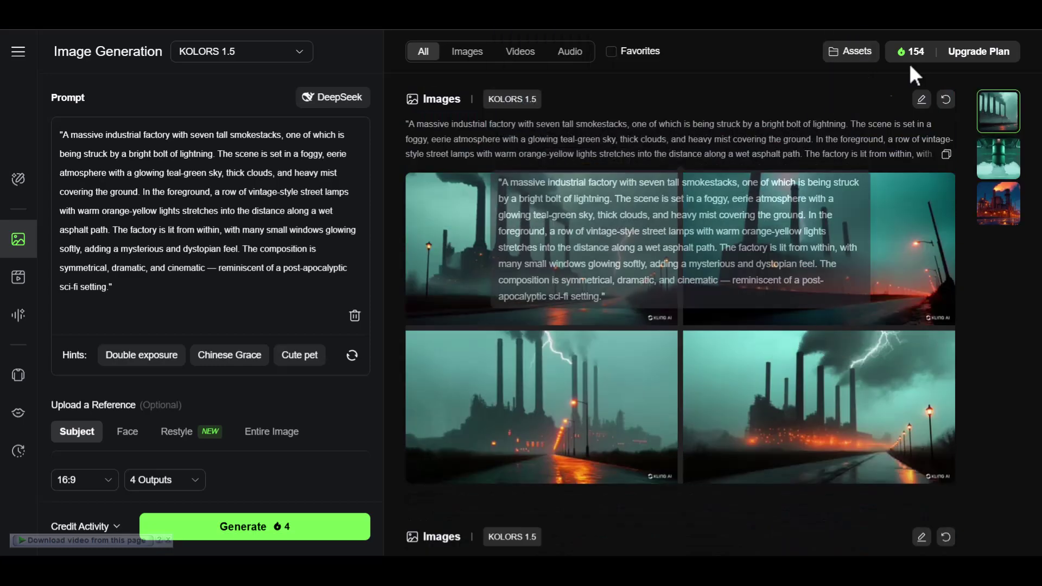
Generate 16:9 images of a war-damaged fighter jet partially submerged in a murky jungle river with a massive crocodile approaching
{"action": "left_click", "coordinate": [313, 524]}
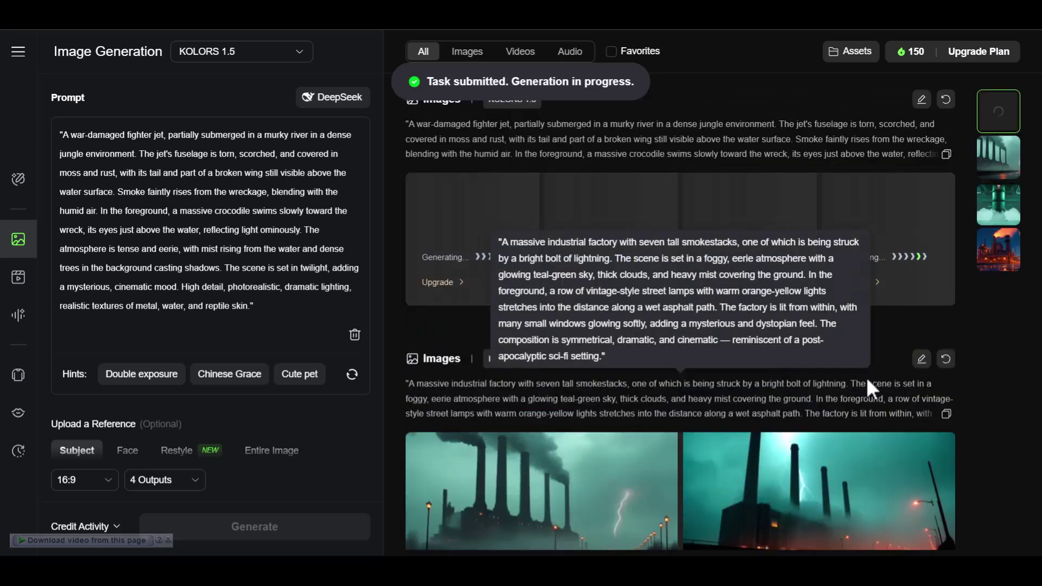
{"action": "scroll", "coordinate": [929, 445], "scroll_direction": "down", "scroll_amount": 10}
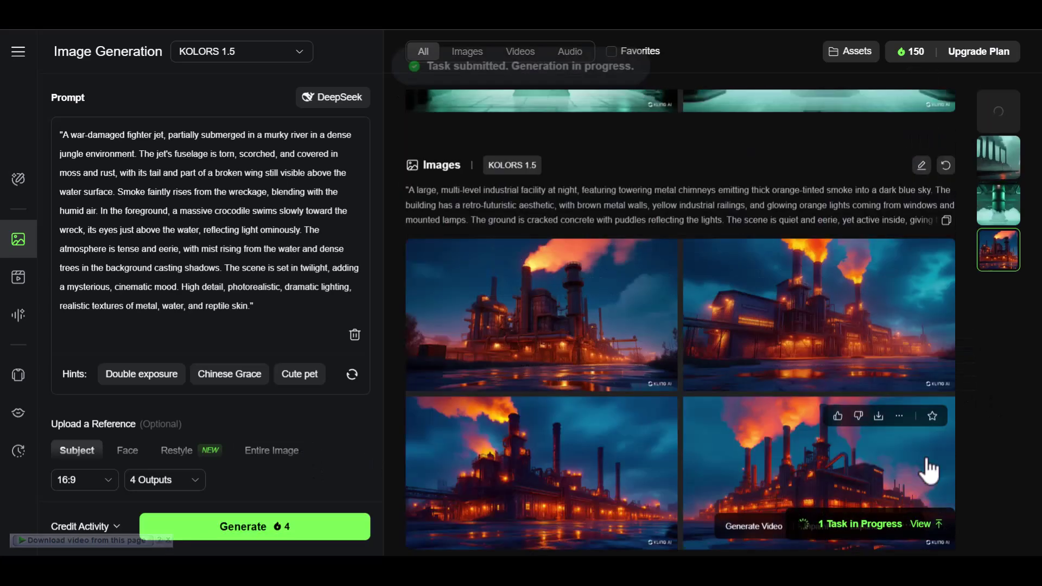
{"action": "scroll", "coordinate": [923, 451], "scroll_direction": "up", "scroll_amount": 10}
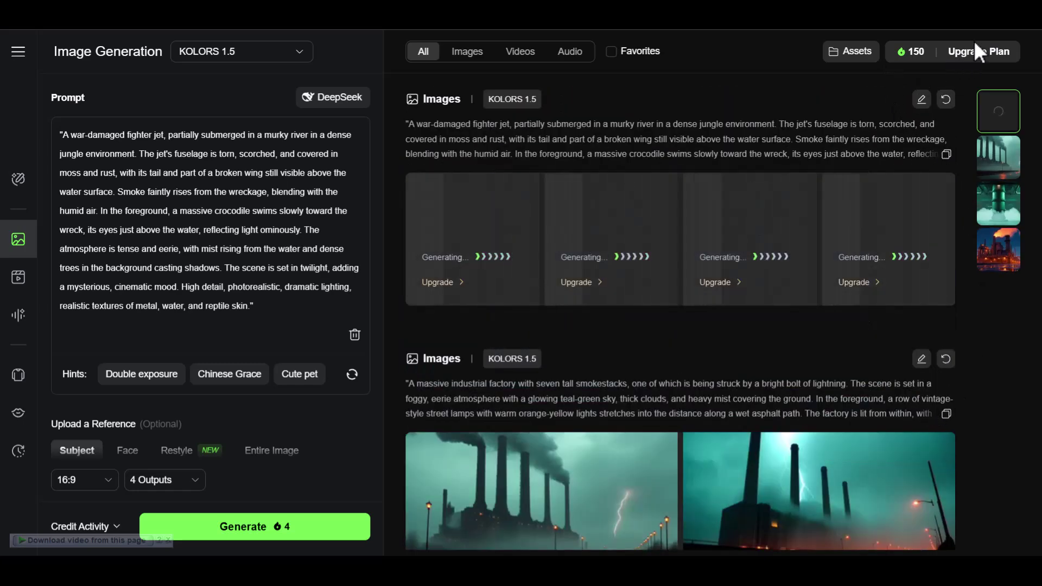
{"action": "key", "text": "super+n"}
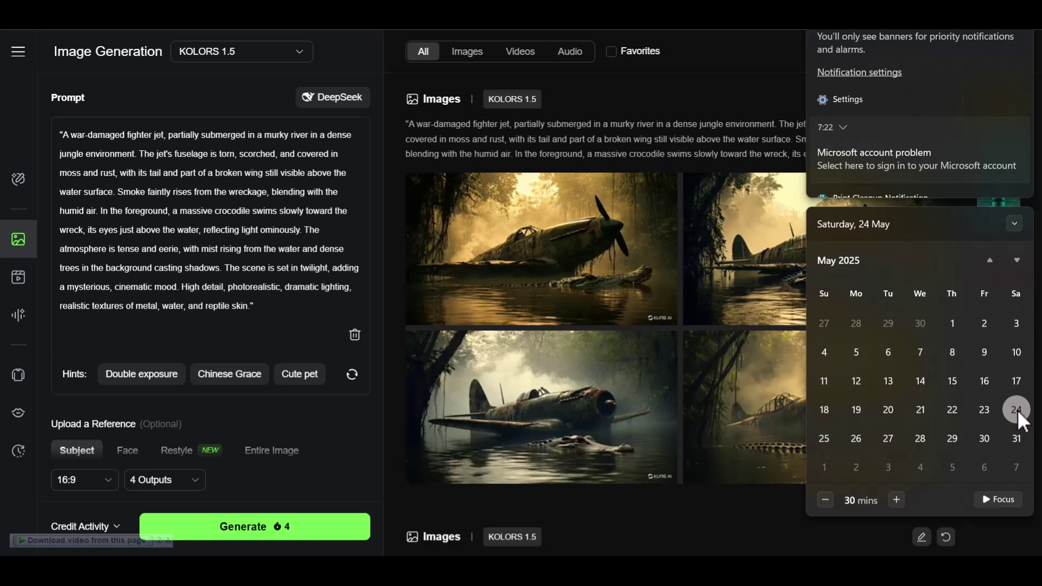
{"action": "left_click", "coordinate": [695, 86]}
{"action": "mouse_move", "coordinate": [667, 399]}
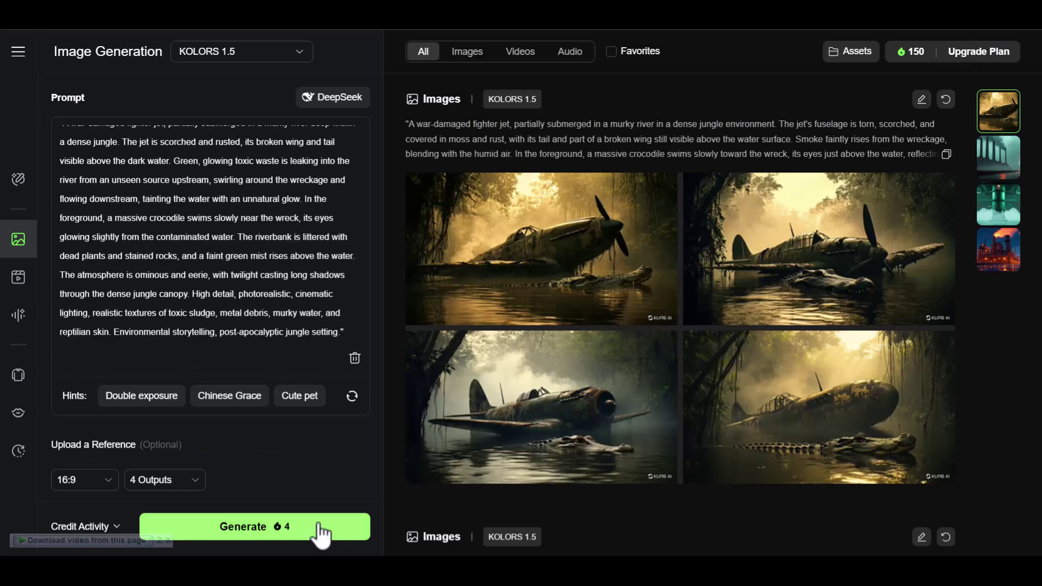
Generate 16:9 images of the jet wreck and crocodile in a glowing toxic-green river, plus a close-up set of a pipe releasing green waste
{"action": "left_click", "coordinate": [321, 531]}
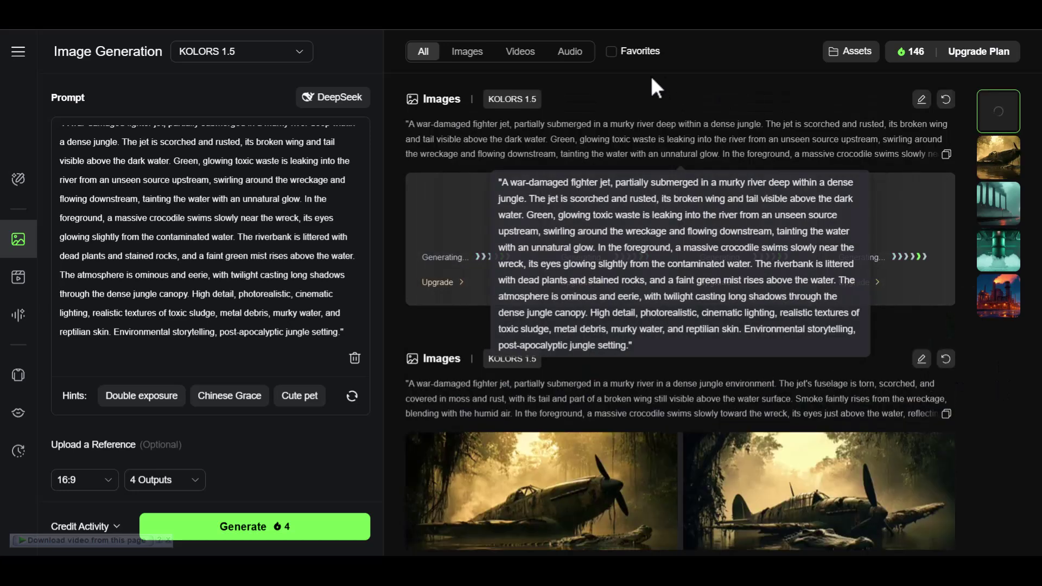
{"action": "scroll", "coordinate": [651, 327], "scroll_direction": "down", "scroll_amount": 2}
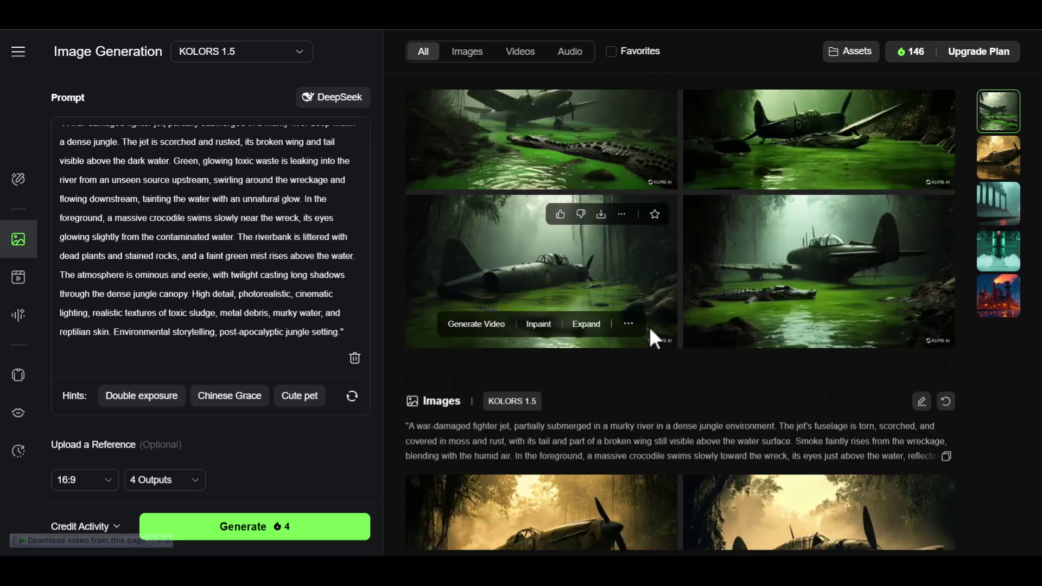
{"action": "scroll", "coordinate": [649, 327], "scroll_direction": "up", "scroll_amount": 2}
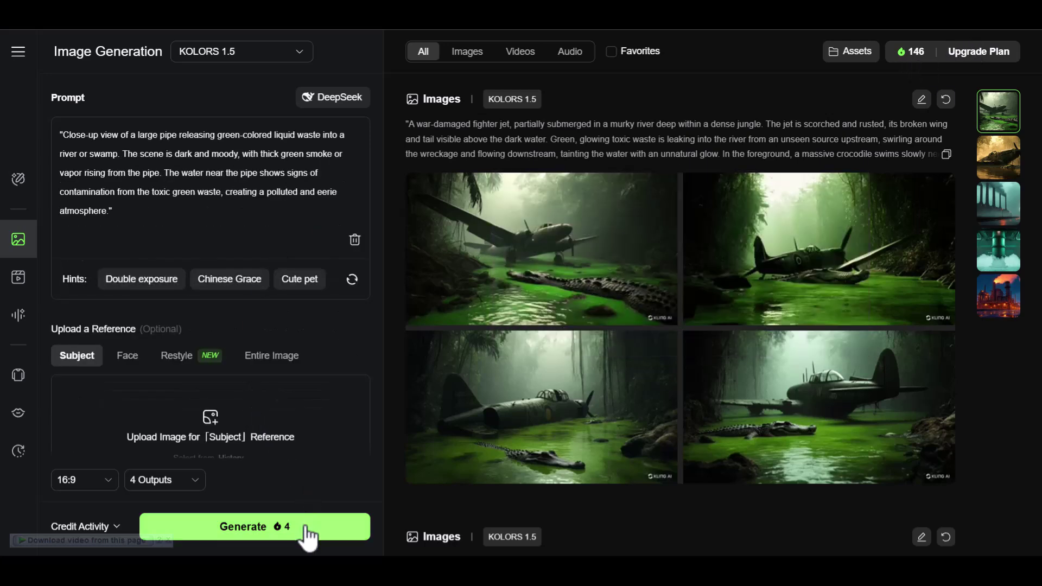
{"action": "left_click", "coordinate": [305, 529]}
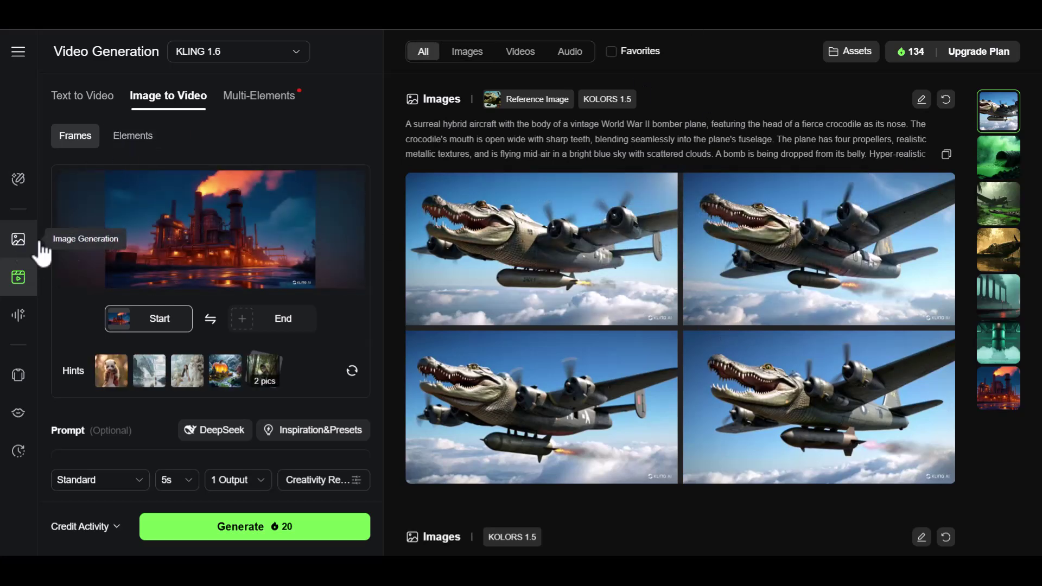
Return to image generation, then generate and review 16:9 images of a war-damaged jet mutated into a crocodile in a toxic jungle river
{"action": "left_click", "coordinate": [18, 238]}
{"action": "key", "text": "ctrl+v"}
{"action": "left_click", "coordinate": [282, 526]}
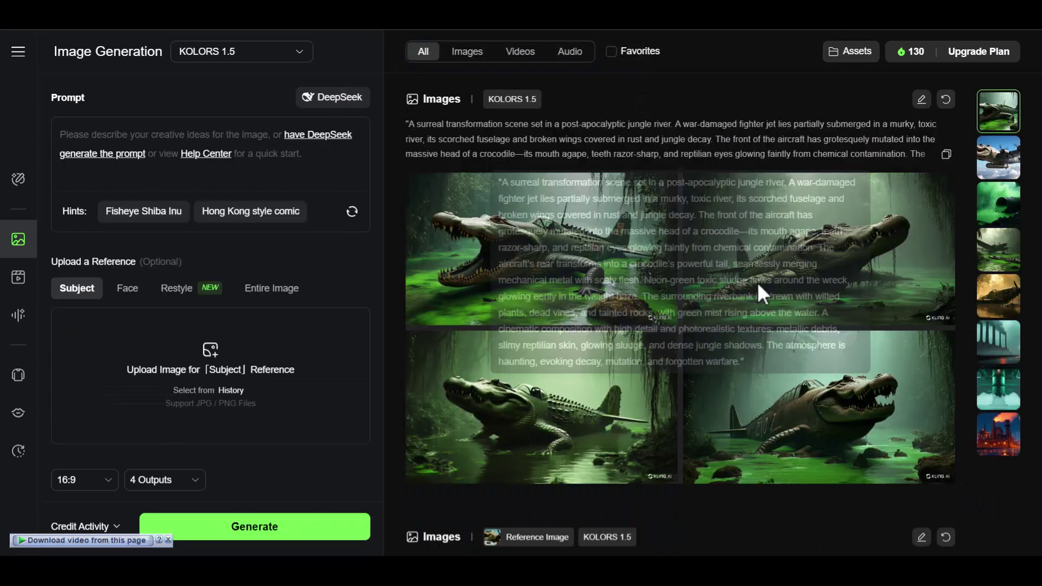
{"action": "scroll", "coordinate": [786, 304], "scroll_direction": "down", "scroll_amount": 3}
{"action": "scroll", "coordinate": [503, 204], "scroll_direction": "up", "scroll_amount": 3}
Generate 16:9 images of a crocodile-aircraft hybrid bombing an industrial factory at twilight, removing the trailing "Environmental storytelling" sentence from the overlong prompt
{"action": "left_click", "coordinate": [137, 143]}
{"action": "key", "text": "ctrl+v"}
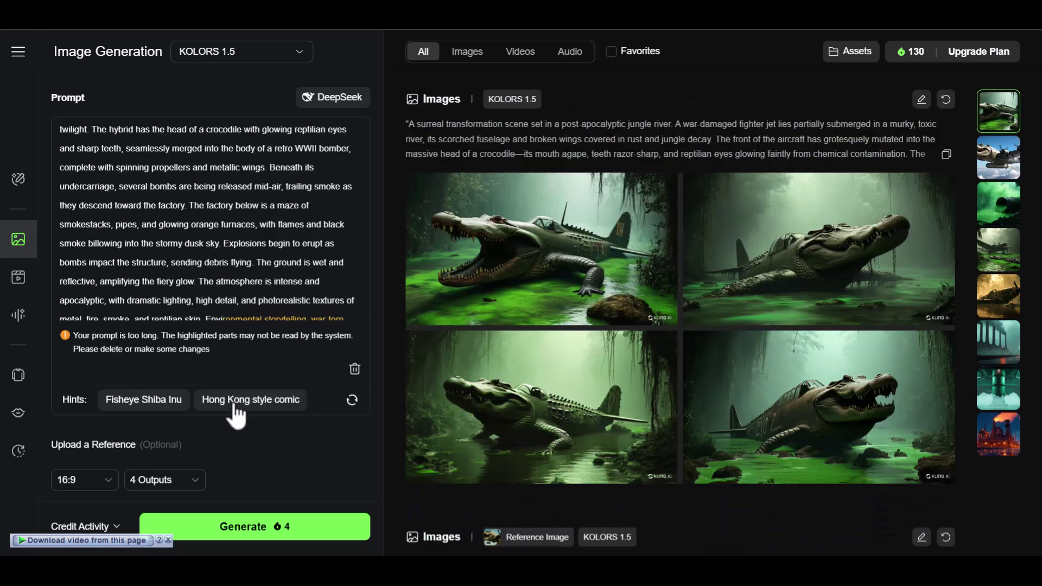
{"action": "scroll", "coordinate": [260, 244], "scroll_direction": "down", "scroll_amount": 2}
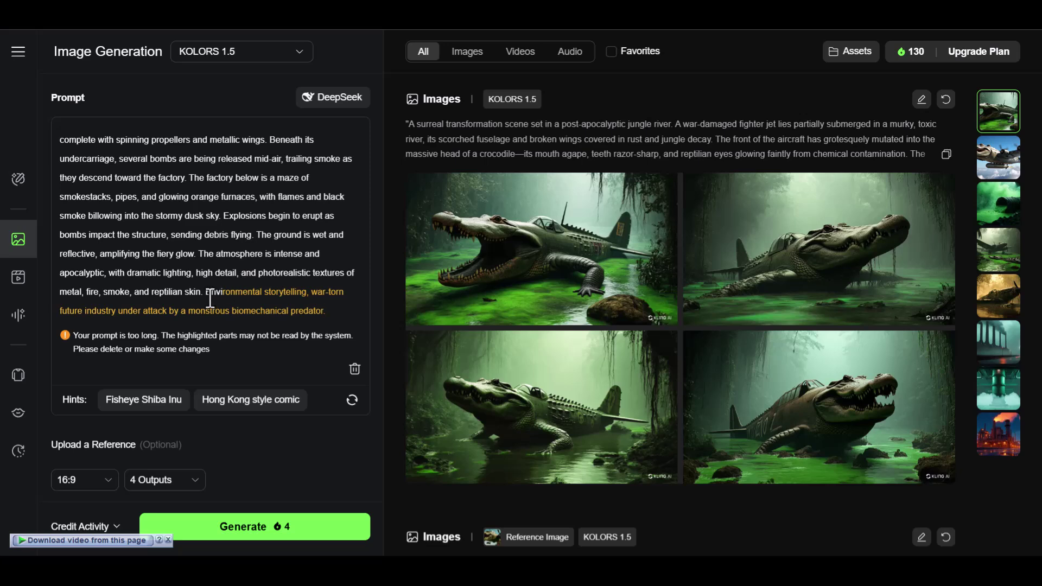
{"action": "left_click_drag", "start_coordinate": [205, 292], "coordinate": [291, 306]}
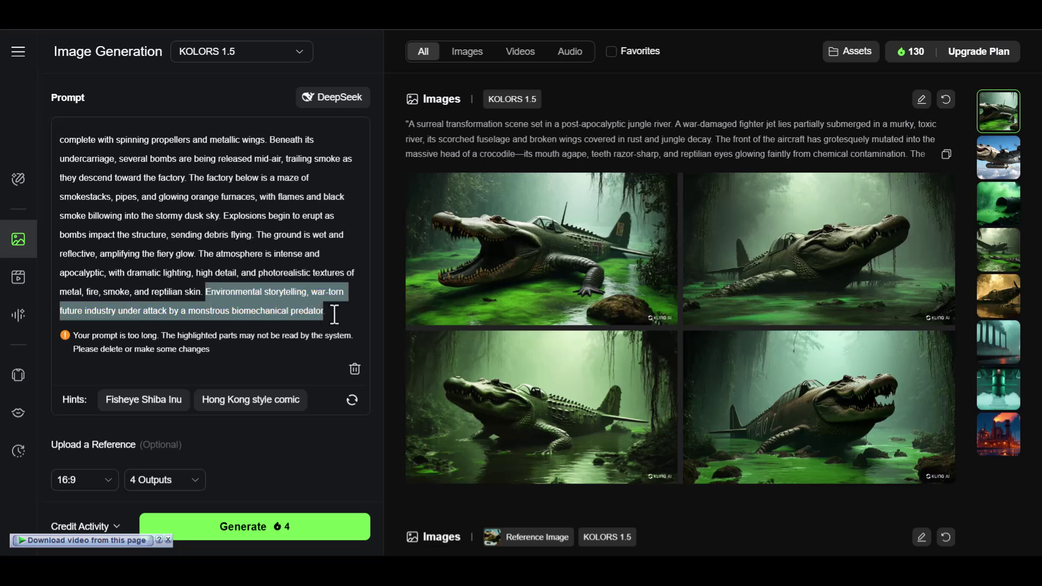
{"action": "key", "text": "BackSpace"}
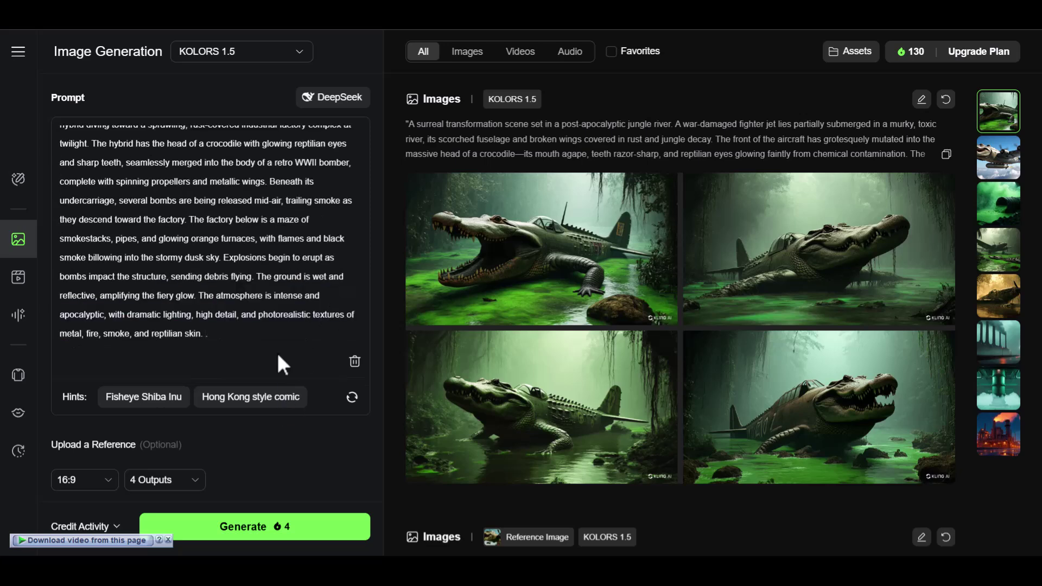
{"action": "scroll", "coordinate": [270, 338], "scroll_direction": "down", "scroll_amount": 3}
{"action": "left_click", "coordinate": [266, 525]}
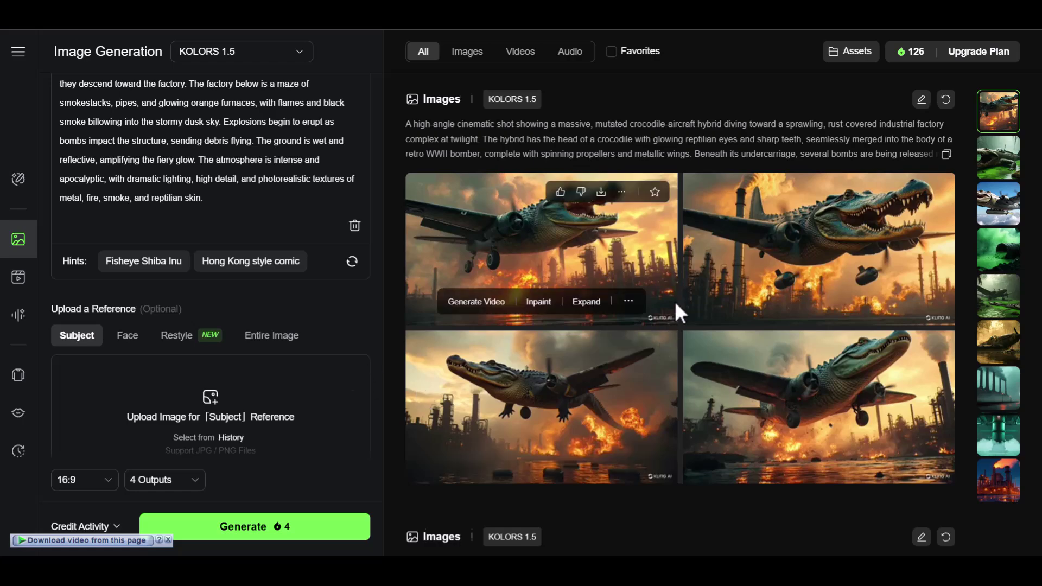
Review all generated image sets, from the crocodile-aircraft hybrid back to the multi-level industrial facility at night
{"action": "scroll", "coordinate": [870, 159], "scroll_direction": "down", "scroll_amount": 15}
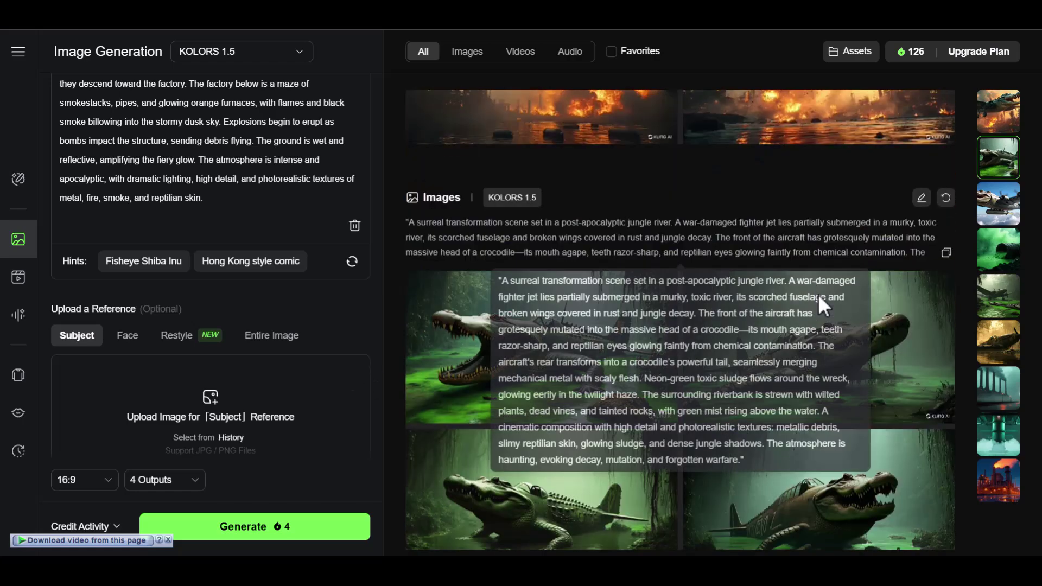
{"action": "scroll", "coordinate": [892, 458], "scroll_direction": "down", "scroll_amount": 15}
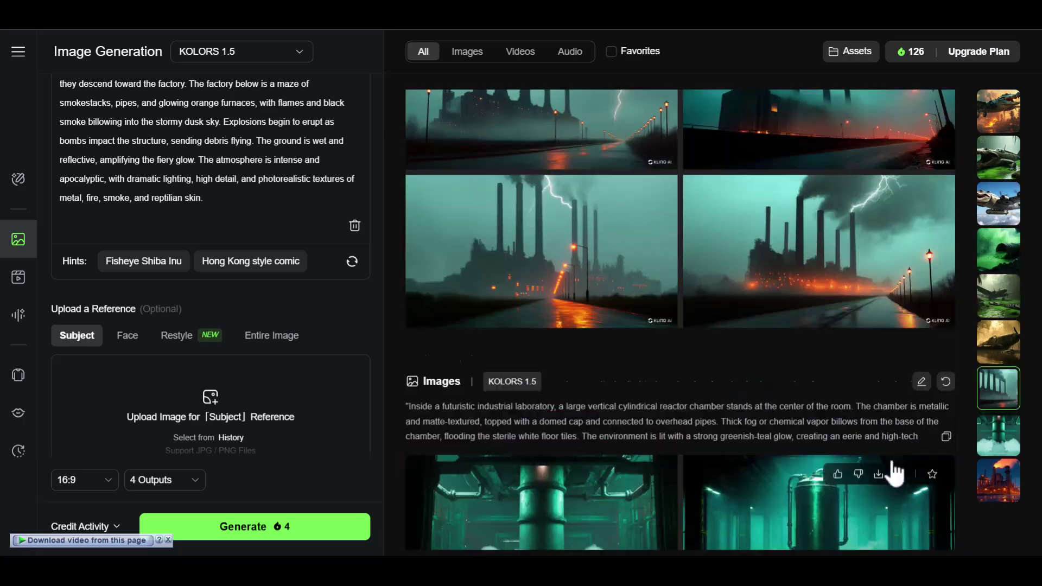
{"action": "scroll", "coordinate": [888, 456], "scroll_direction": "up", "scroll_amount": 20}
{"action": "scroll", "coordinate": [874, 404], "scroll_direction": "up", "scroll_amount": 8}
{"action": "scroll", "coordinate": [862, 326], "scroll_direction": "down", "scroll_amount": 8}
{"action": "scroll", "coordinate": [920, 460], "scroll_direction": "down", "scroll_amount": 12}
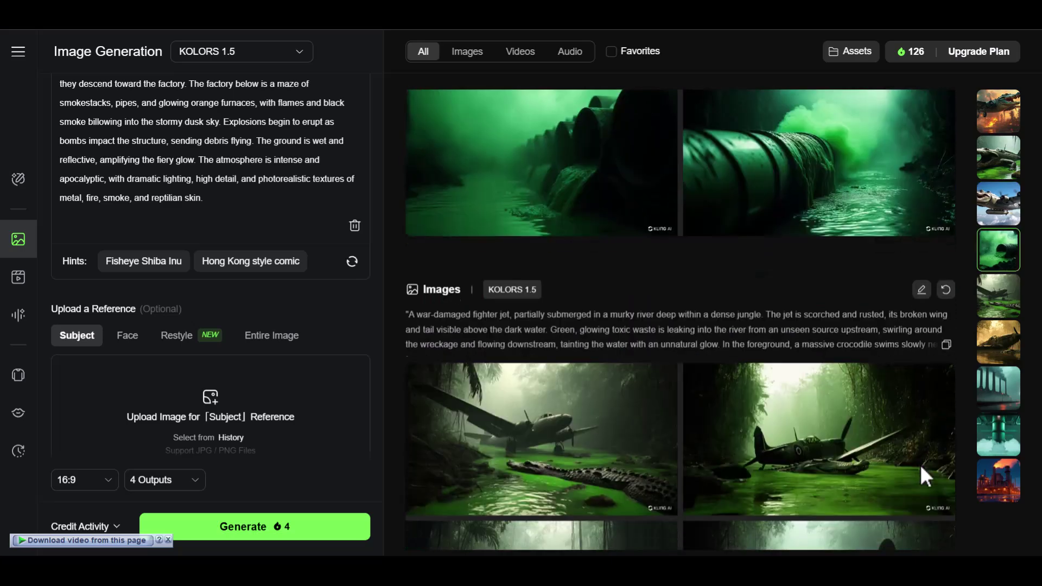
{"action": "scroll", "coordinate": [912, 459], "scroll_direction": "down", "scroll_amount": 10}
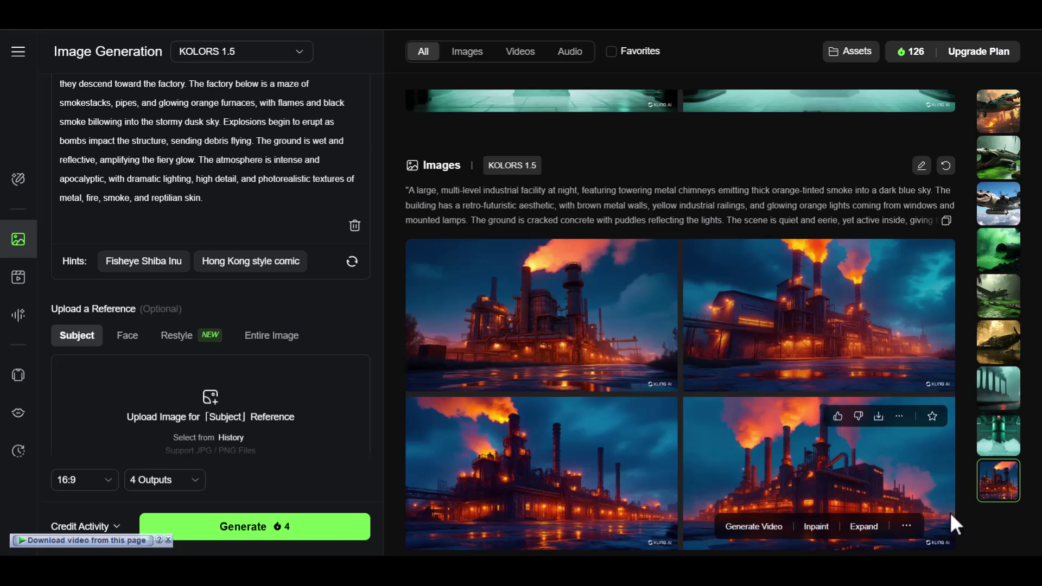
Generate a 5s Standard video from the first industrial facility image using the "the camera zooms in" preset prompt
{"action": "left_click", "coordinate": [571, 310]}
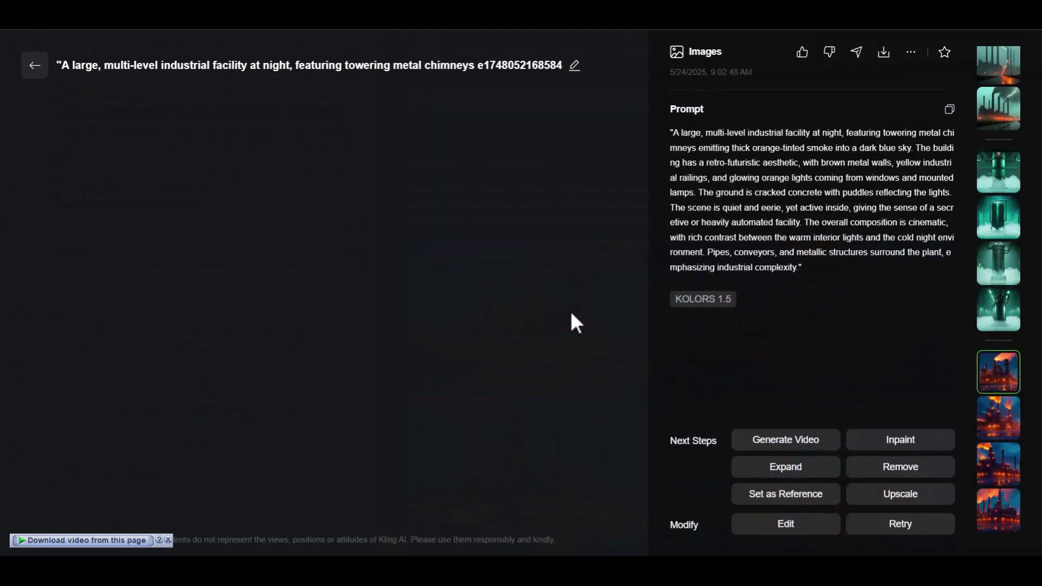
{"action": "left_click", "coordinate": [780, 441]}
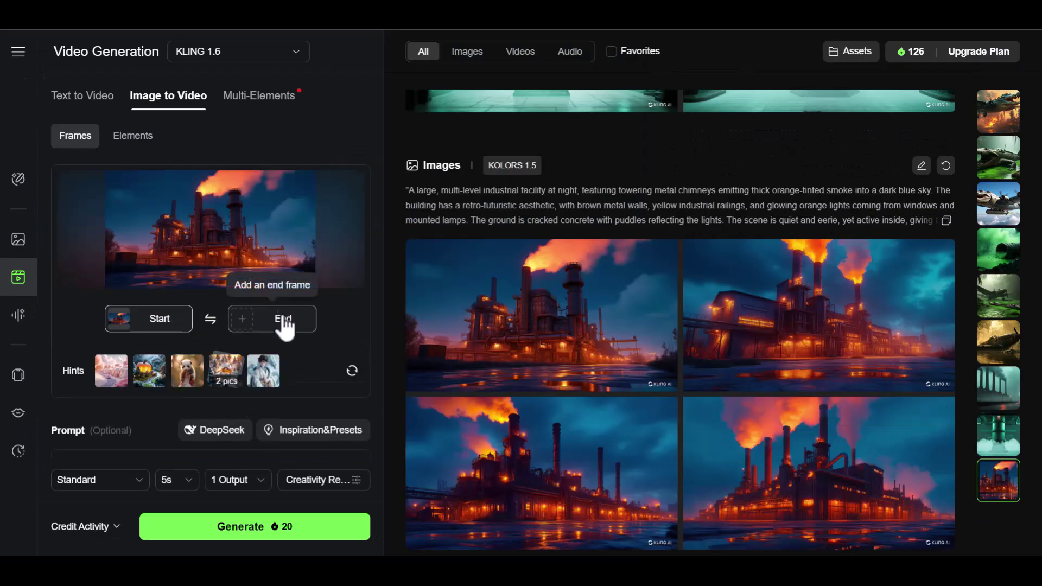
{"action": "left_click", "coordinate": [325, 432]}
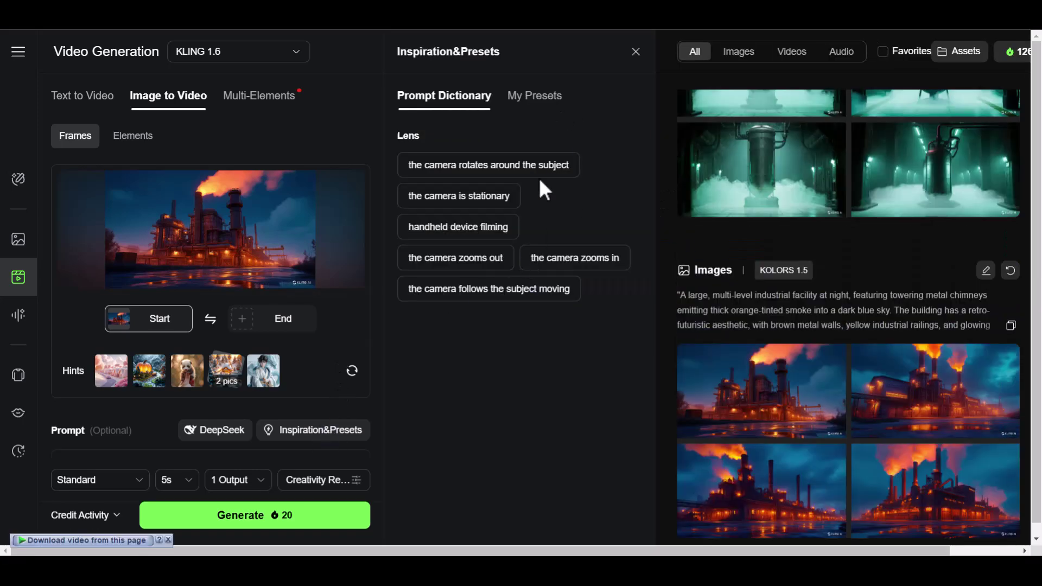
{"action": "mouse_move", "coordinate": [518, 298]}
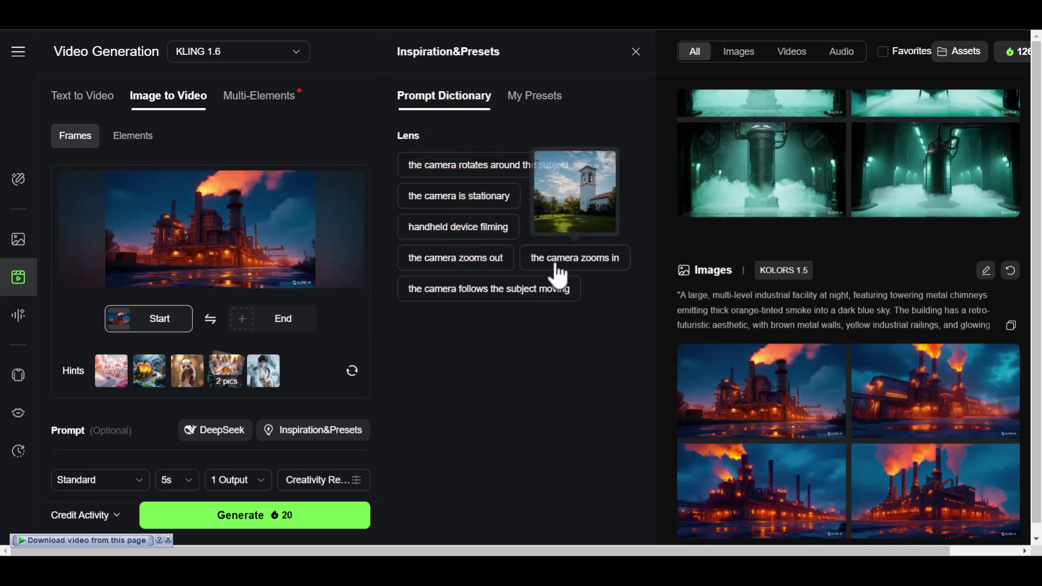
{"action": "left_click", "coordinate": [559, 273]}
{"action": "scroll", "coordinate": [307, 435], "scroll_direction": "down", "scroll_amount": 3}
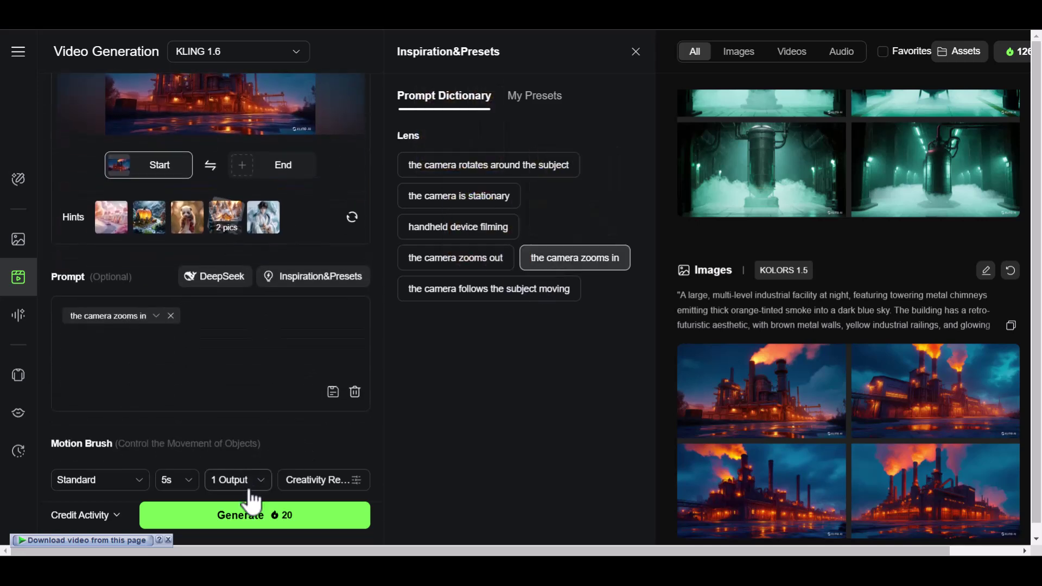
{"action": "left_click", "coordinate": [274, 518]}
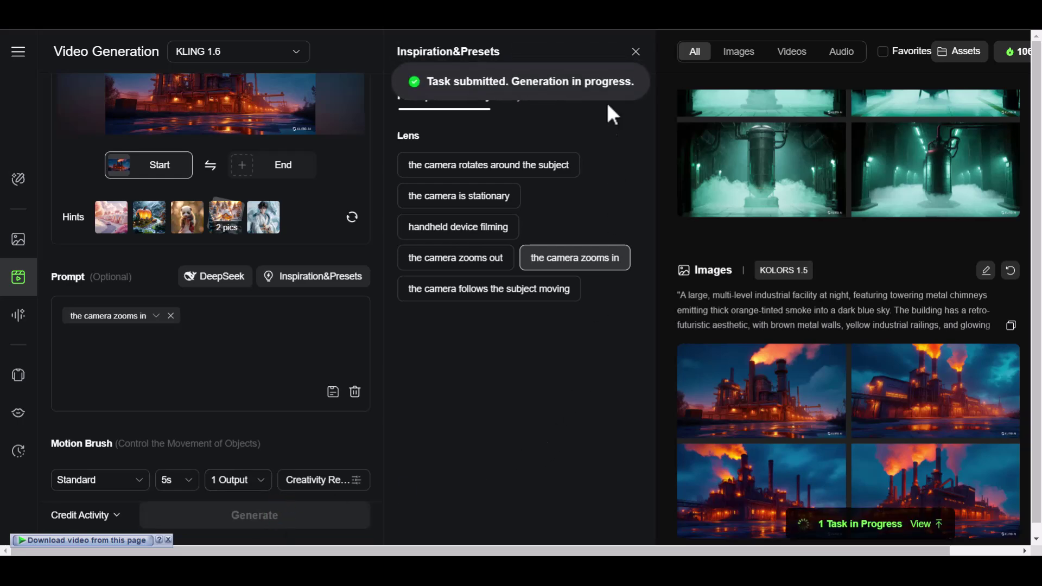
Close the prompt presets and play the generated industrial facility video
{"action": "left_click", "coordinate": [635, 53]}
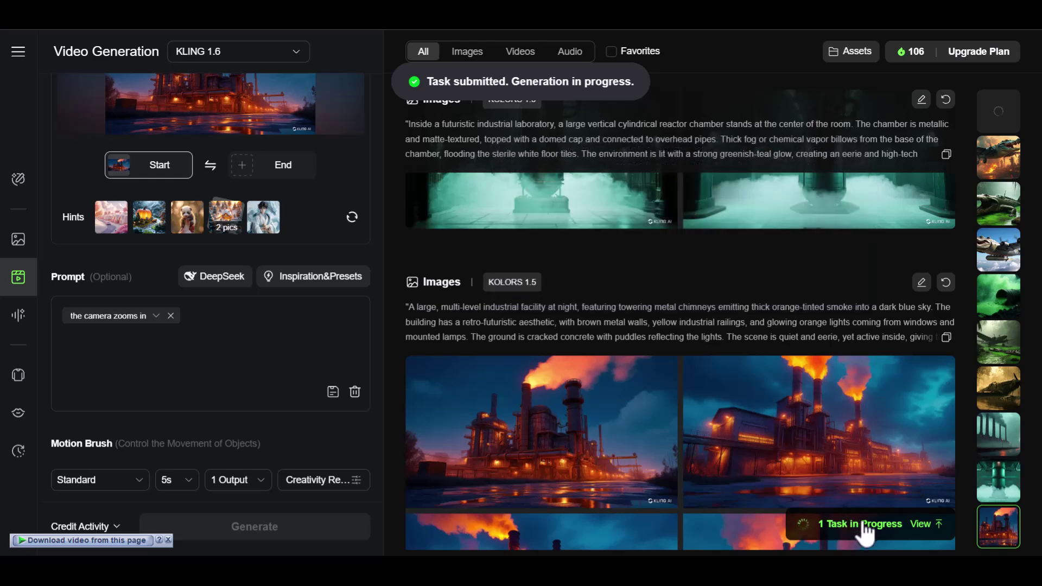
{"action": "left_click", "coordinate": [862, 526]}
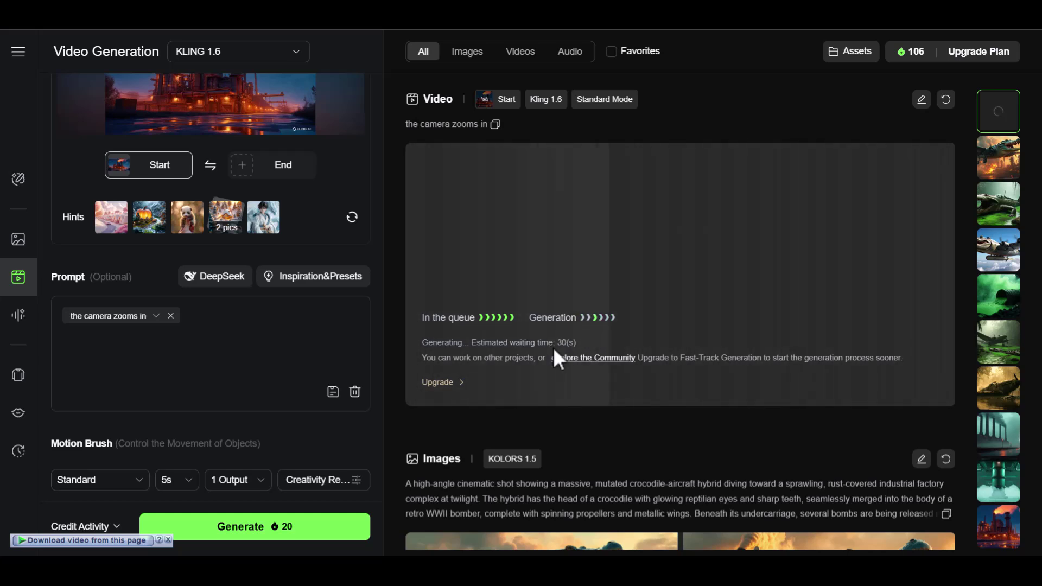
{"action": "left_click", "coordinate": [423, 388]}
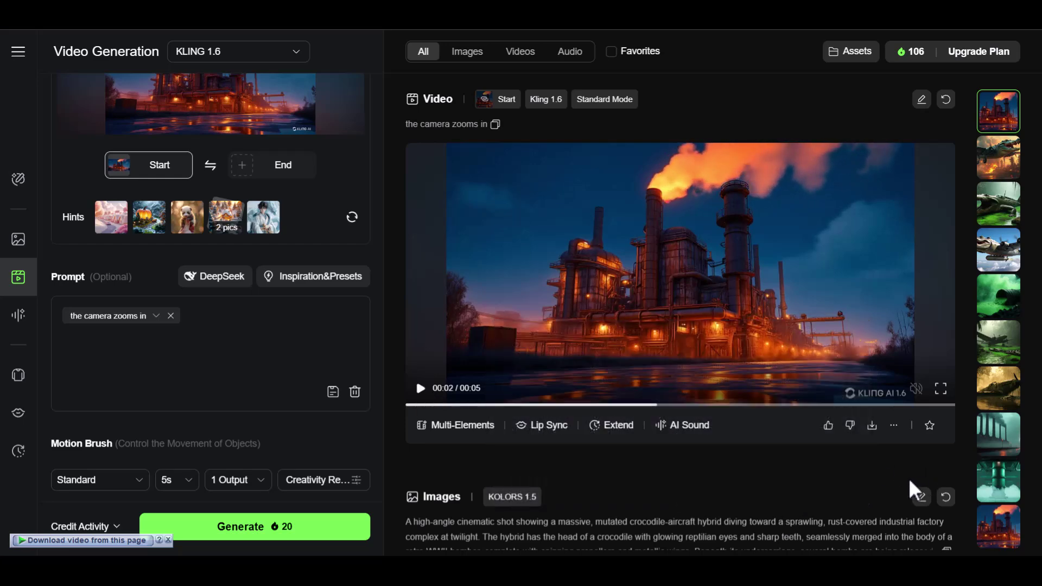
Go to the futuristic laboratory image set and send its third reactor chamber image to video generation
{"action": "left_click", "coordinate": [998, 483]}
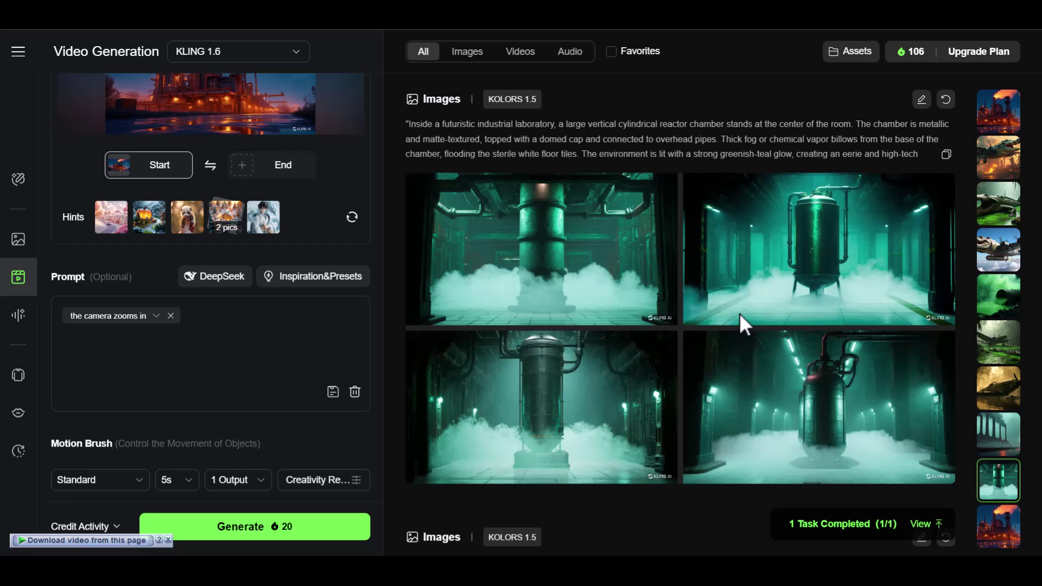
{"action": "left_click", "coordinate": [614, 388]}
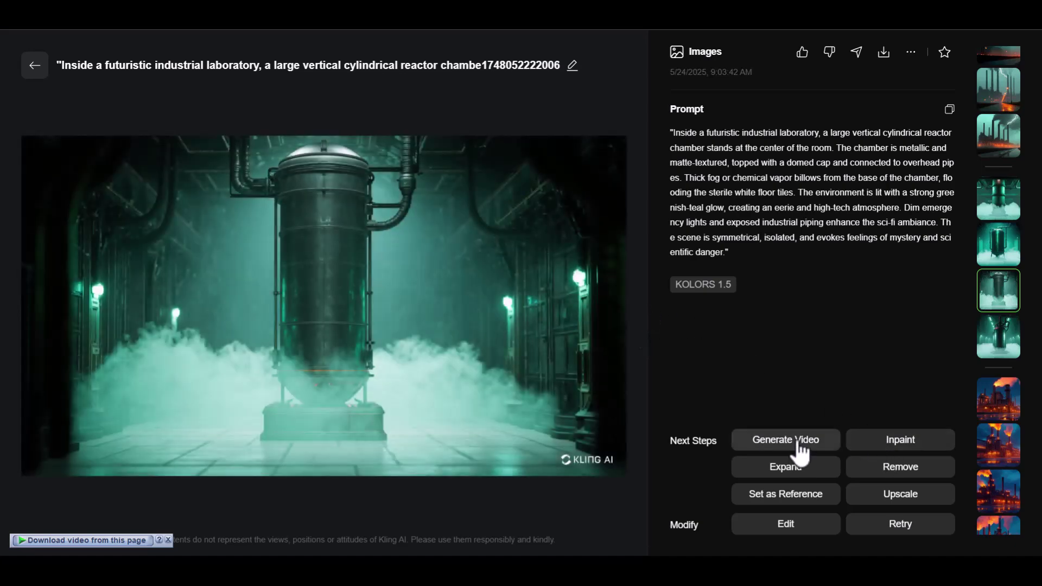
{"action": "left_click", "coordinate": [799, 450]}
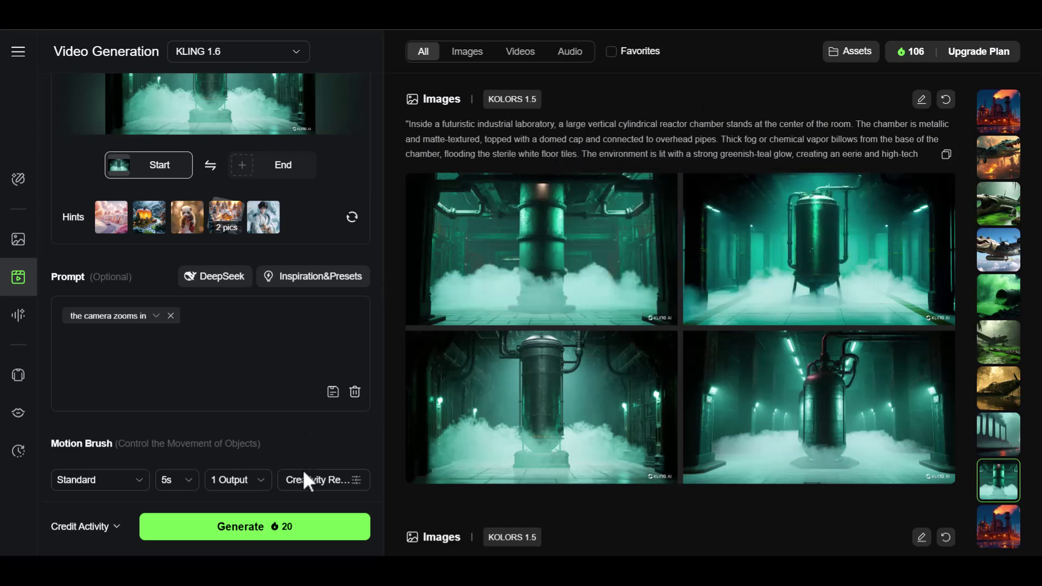
Extend the video prompt with "tabung mengeluarkan cairan hijau, meledak dan tumbah cairan hijau, menyebar ke seluruh ruangan, cairan mengeluarkan asap hijau" and generate it
{"action": "mouse_move", "coordinate": [315, 488]}
{"action": "left_click", "coordinate": [333, 286]}
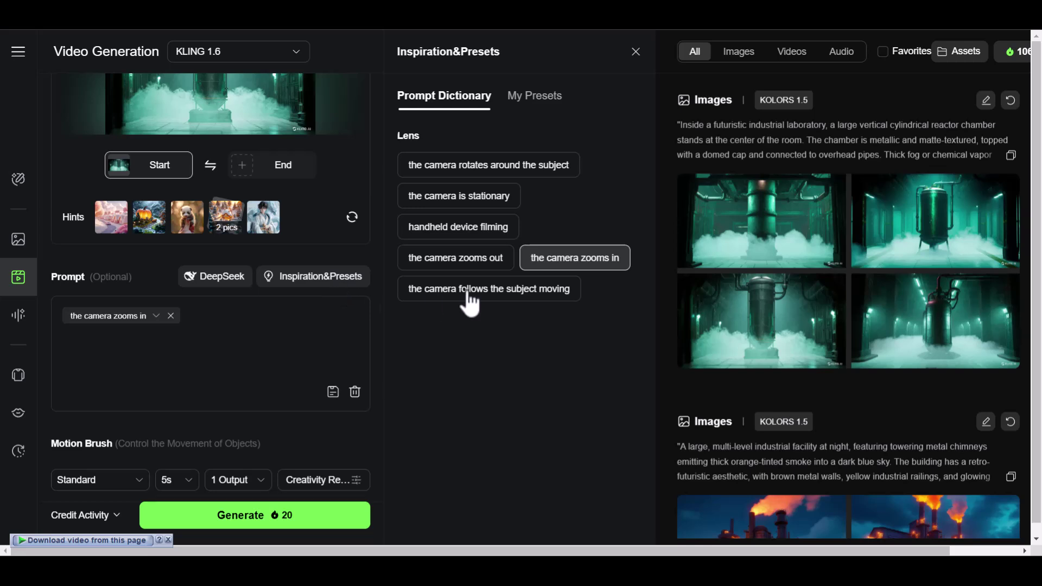
{"action": "mouse_move", "coordinate": [448, 253]}
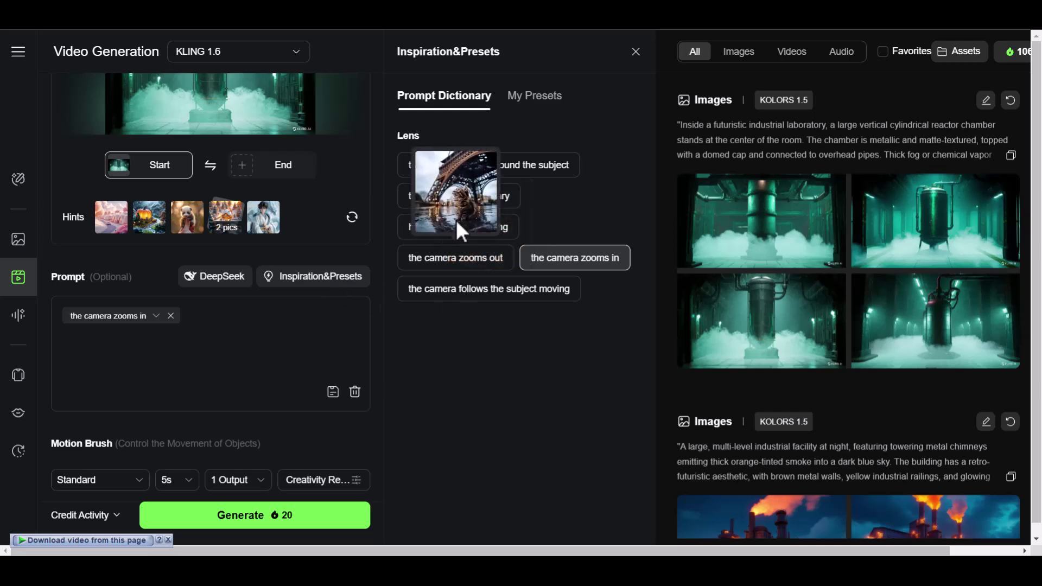
{"action": "left_click", "coordinate": [272, 325]}
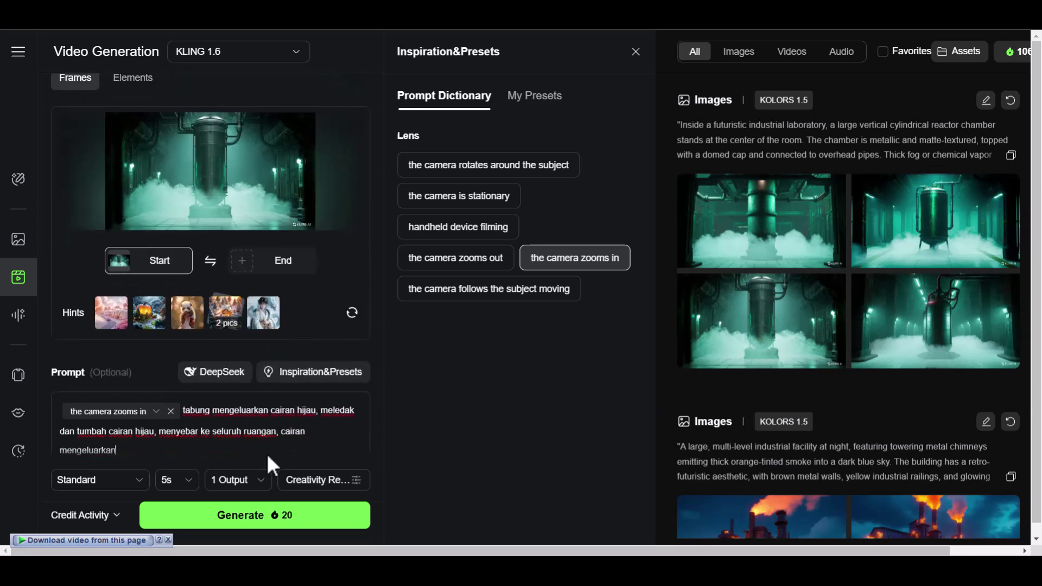
{"action": "type", "text": "asap hijau"}
{"action": "left_click", "coordinate": [331, 525]}
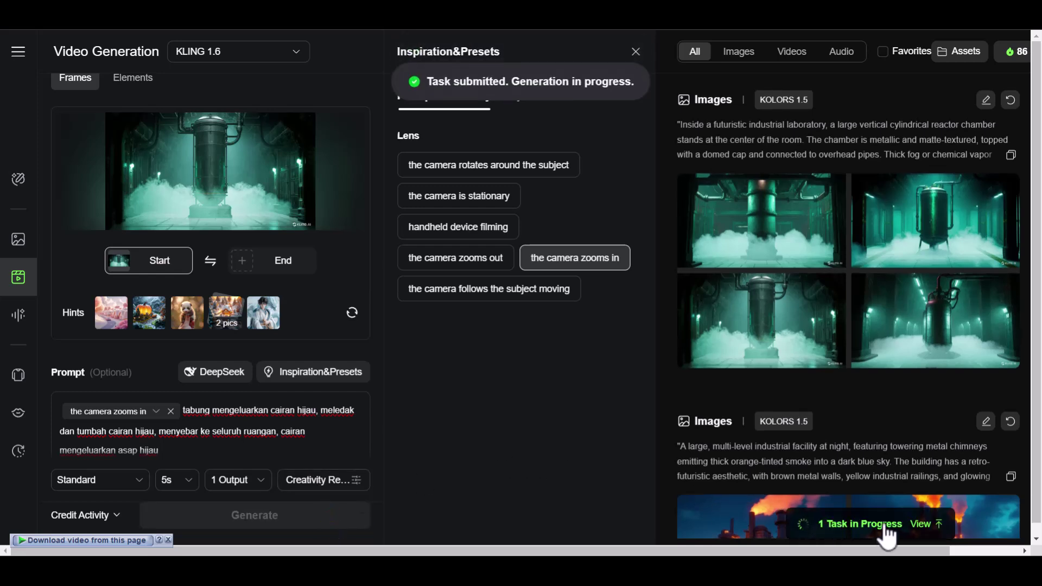
{"action": "left_click", "coordinate": [885, 525]}
{"action": "left_click", "coordinate": [636, 52]}
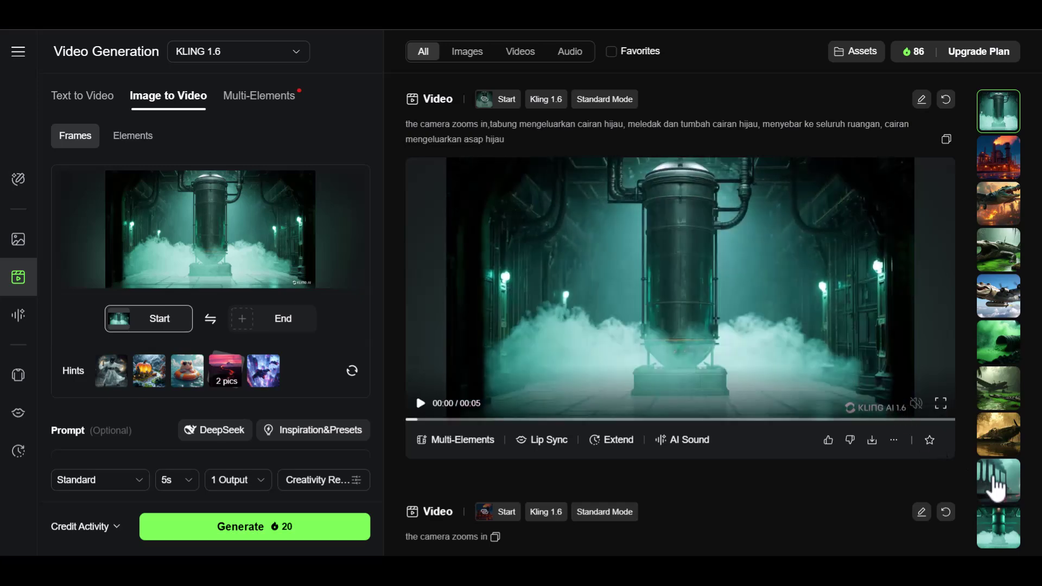
Go to the industrial smokestack factory image set and send its first image to video generation
{"action": "left_click", "coordinate": [994, 480]}
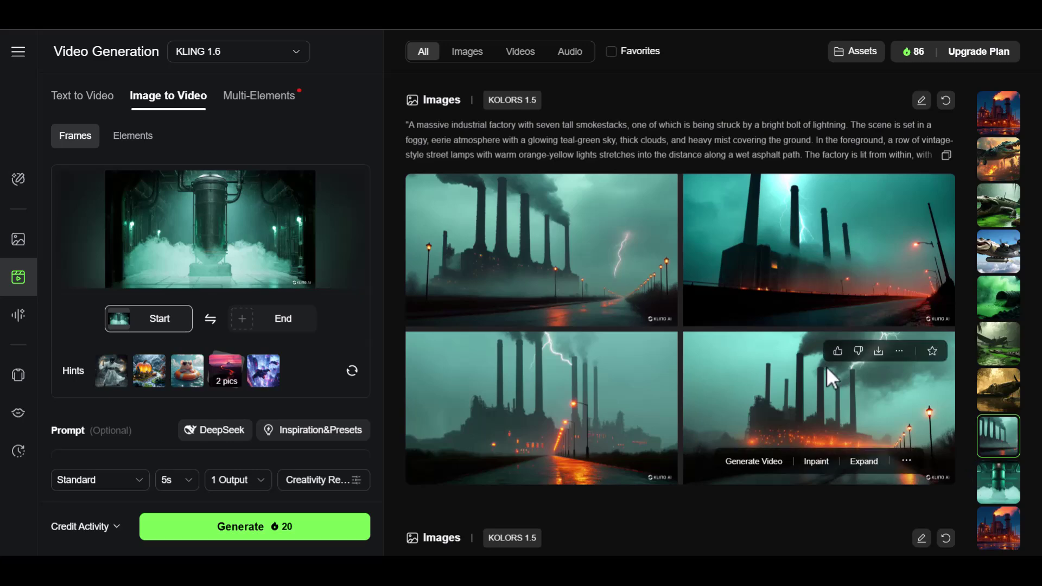
{"action": "left_click", "coordinate": [493, 246]}
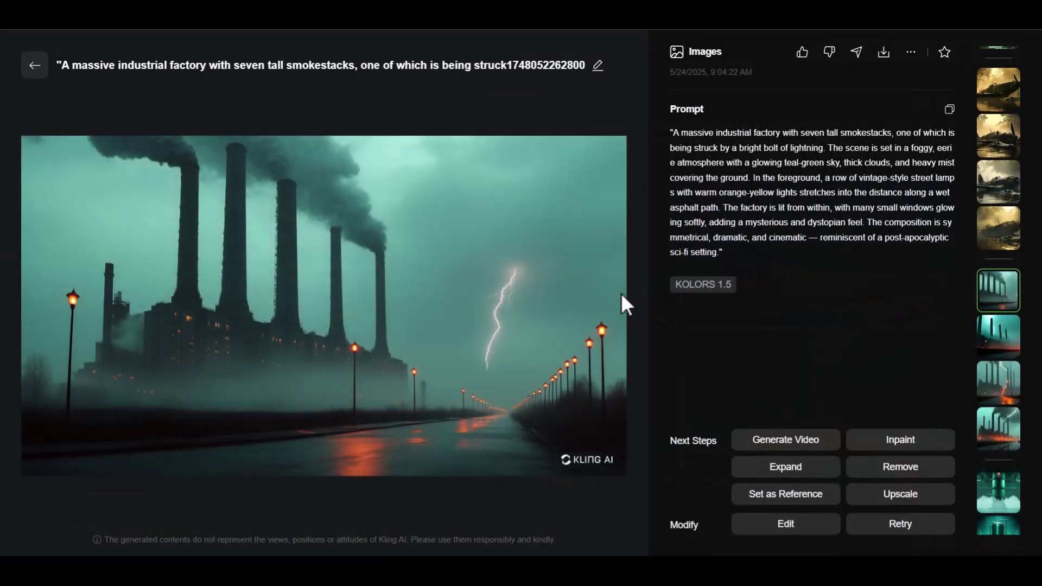
{"action": "left_click", "coordinate": [812, 445]}
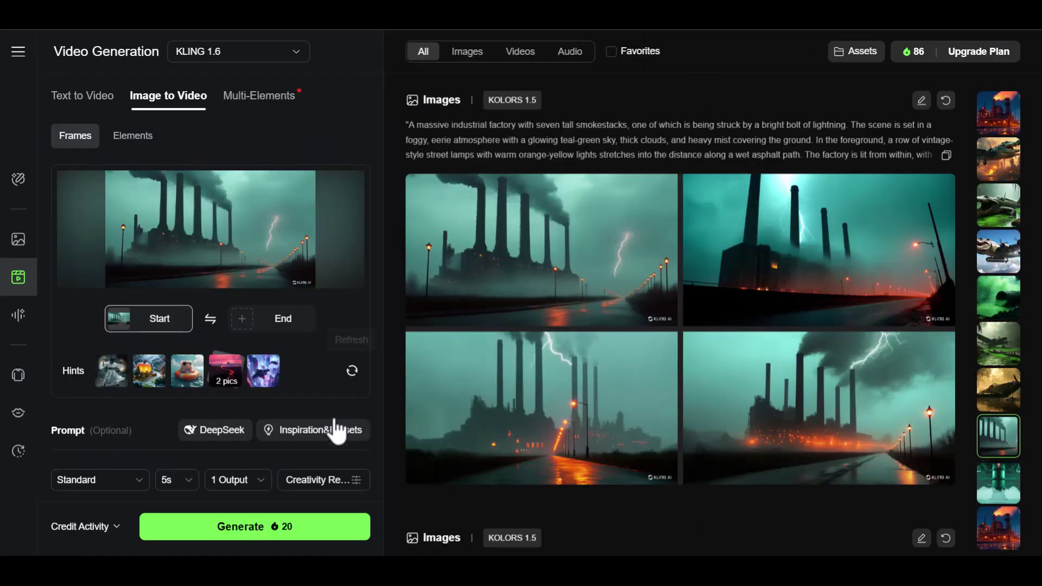
Generate a 5s Standard video from the smokestack factory image using the "the camera rotates around the subject" preset prompt
{"action": "scroll", "coordinate": [335, 358], "scroll_direction": "down", "scroll_amount": 4}
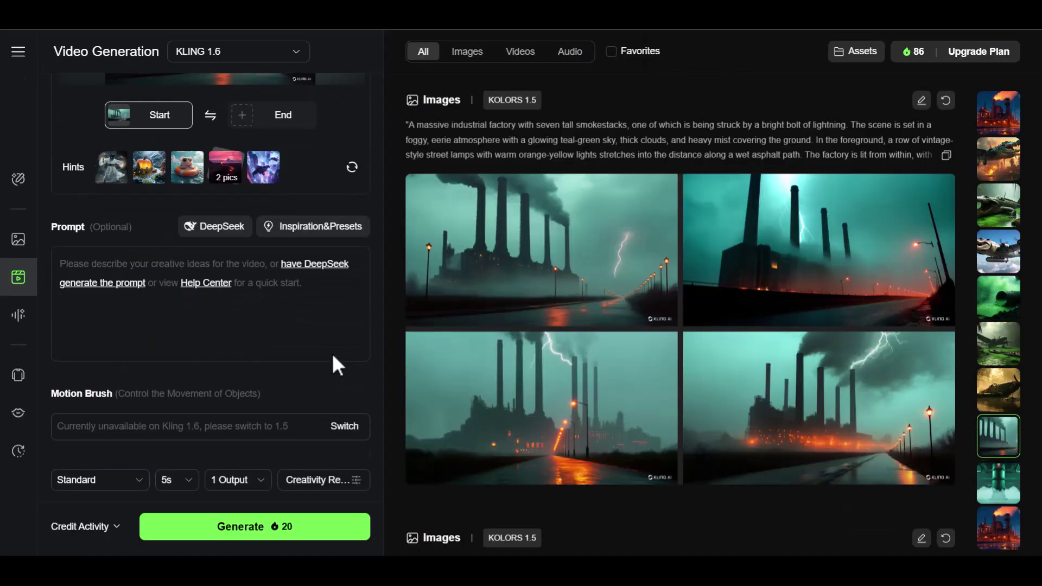
{"action": "left_click", "coordinate": [330, 233]}
{"action": "mouse_move", "coordinate": [489, 171]}
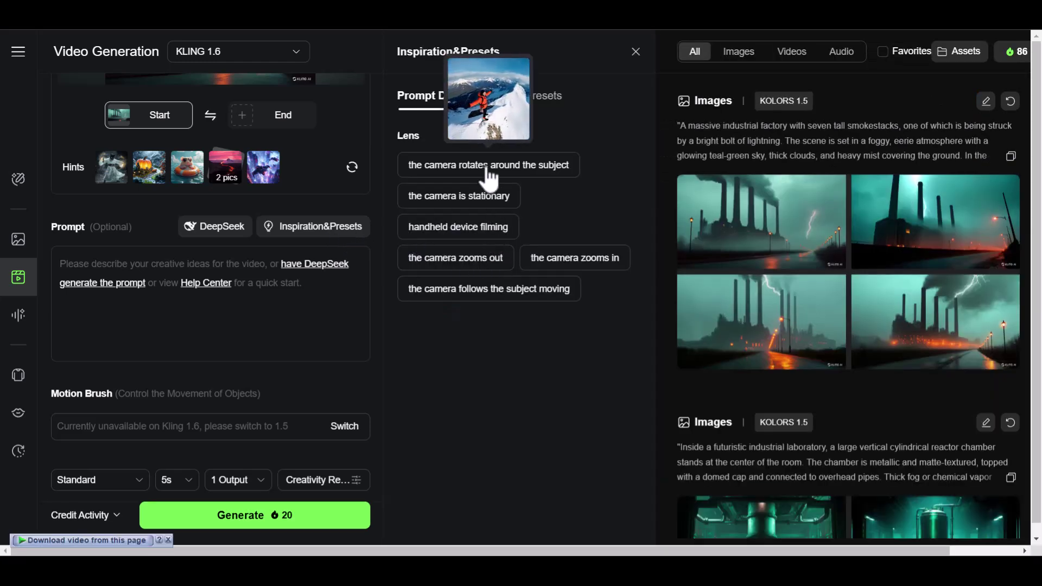
{"action": "left_click", "coordinate": [487, 172]}
{"action": "scroll", "coordinate": [301, 326], "scroll_direction": "up", "scroll_amount": 3}
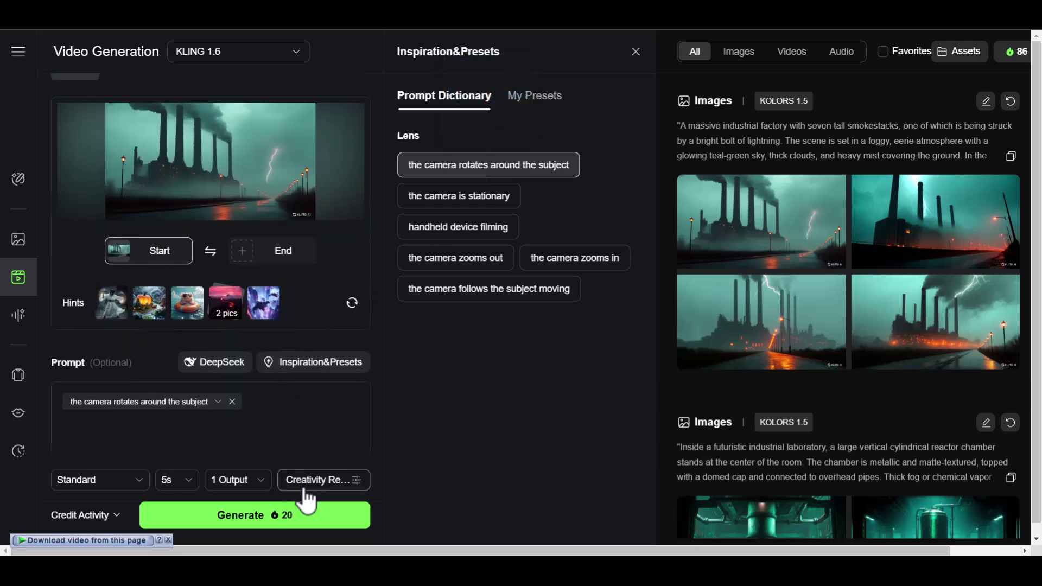
{"action": "left_click", "coordinate": [310, 521]}
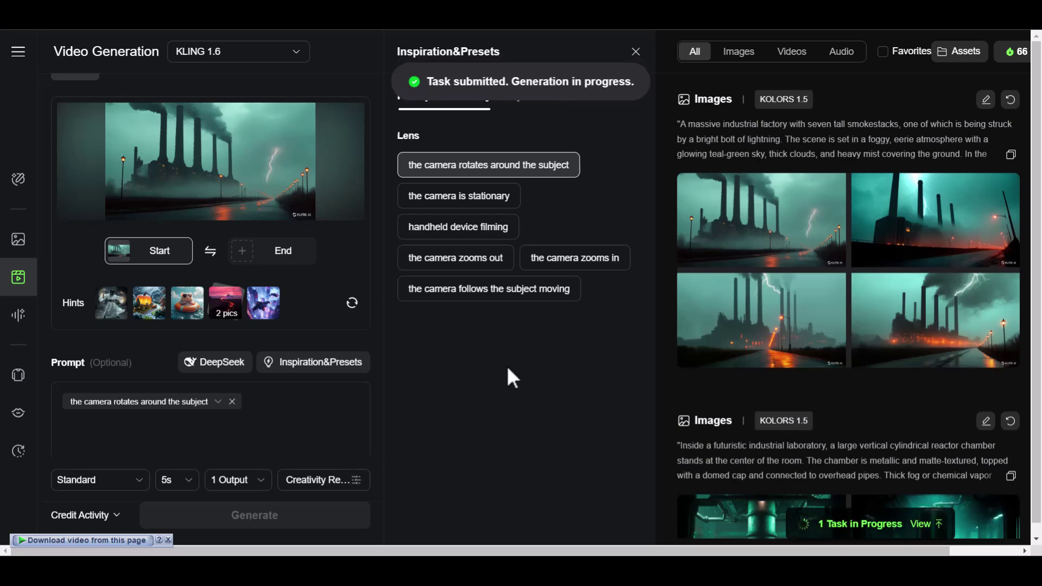
Close the prompt presets, go to the factory video task and play the generated video
{"action": "left_click", "coordinate": [636, 52]}
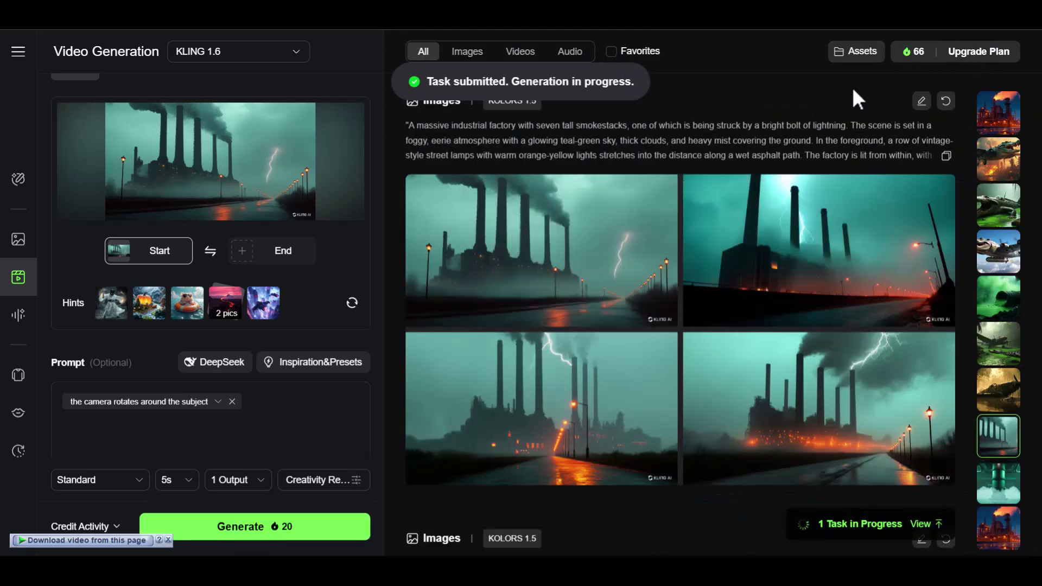
{"action": "left_click", "coordinate": [891, 529]}
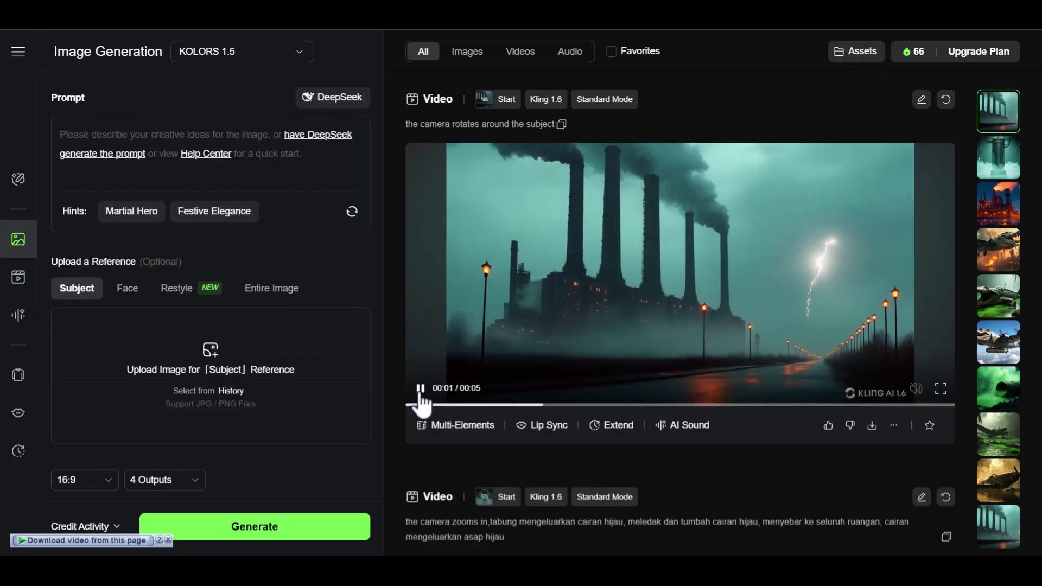
{"action": "left_click", "coordinate": [421, 391]}
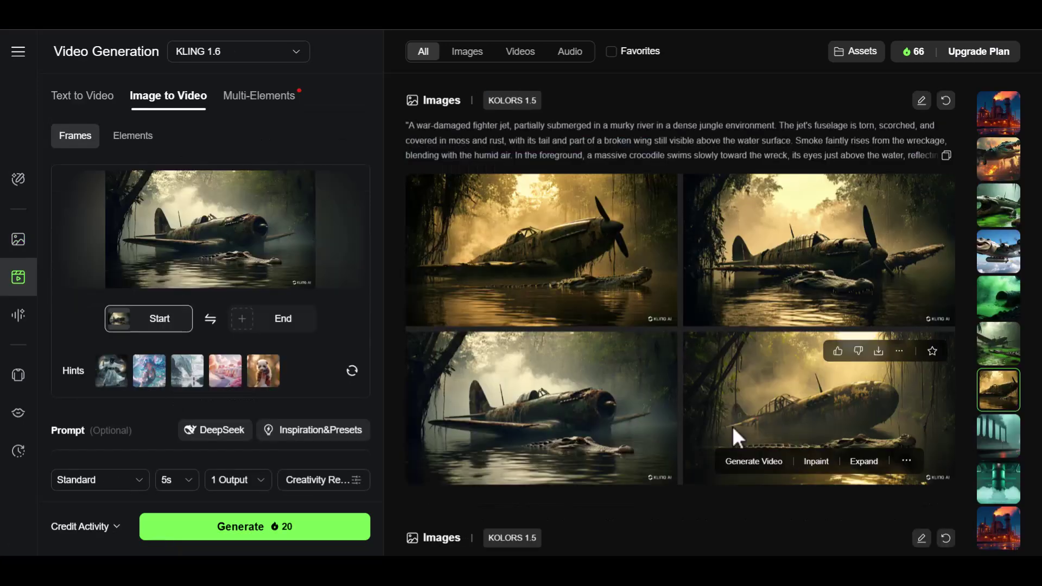
Add the "the camera follows the subject moving" preset to the video prompt for the submerged fighter plane and crocodile image
{"action": "left_click", "coordinate": [314, 431]}
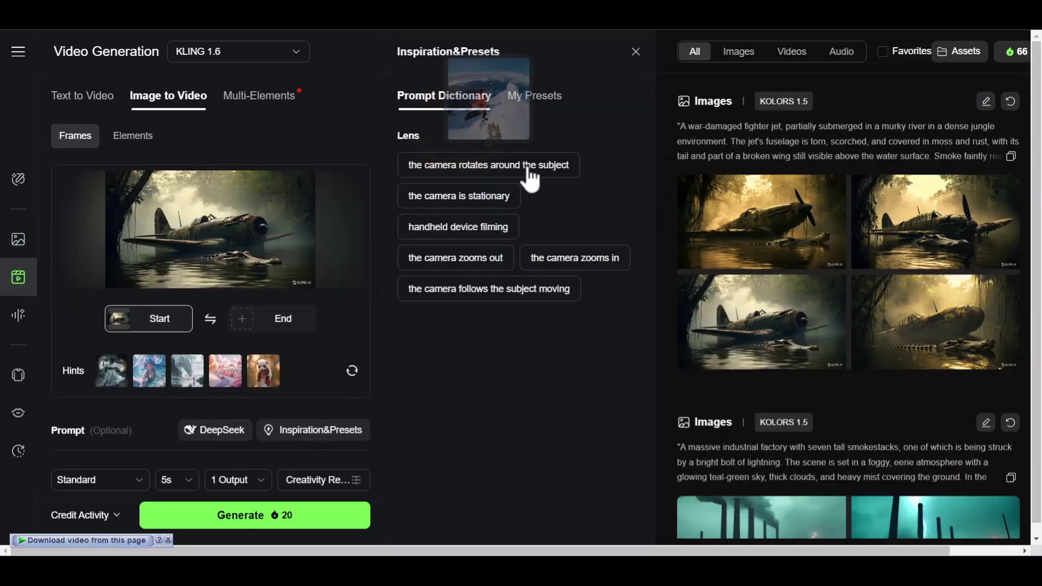
{"action": "left_click", "coordinate": [488, 288]}
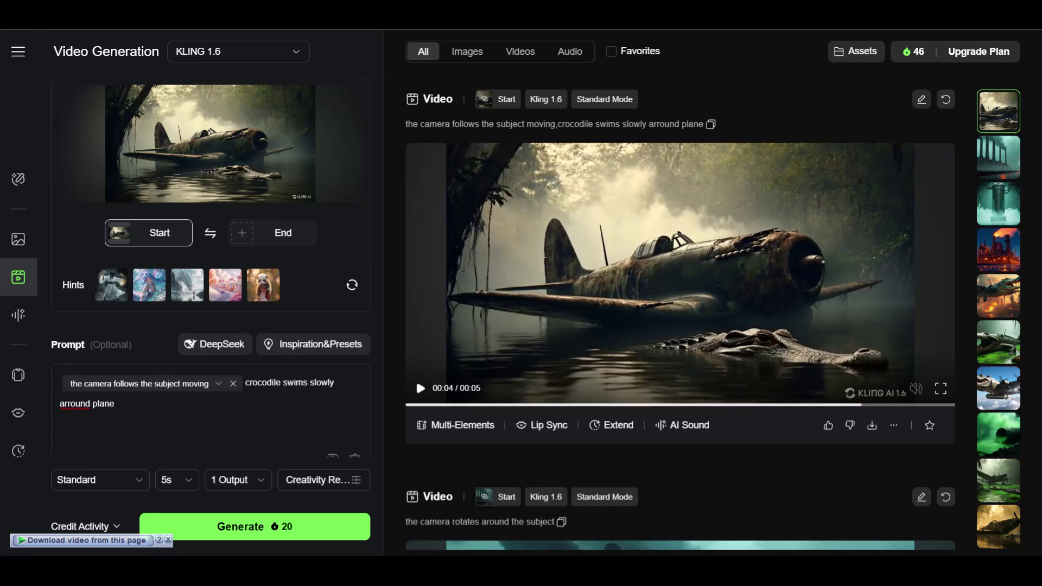
Generate a 5s Standard video from the first green waste pipe image with "the camera follows the subject moving" and view its task
{"action": "left_click", "coordinate": [993, 446]}
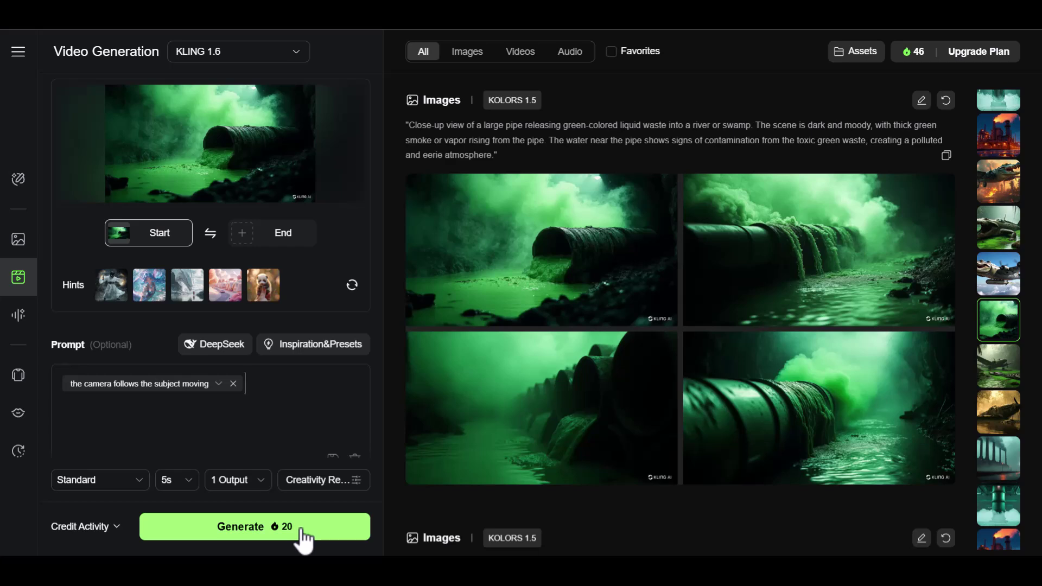
{"action": "left_click", "coordinate": [302, 529]}
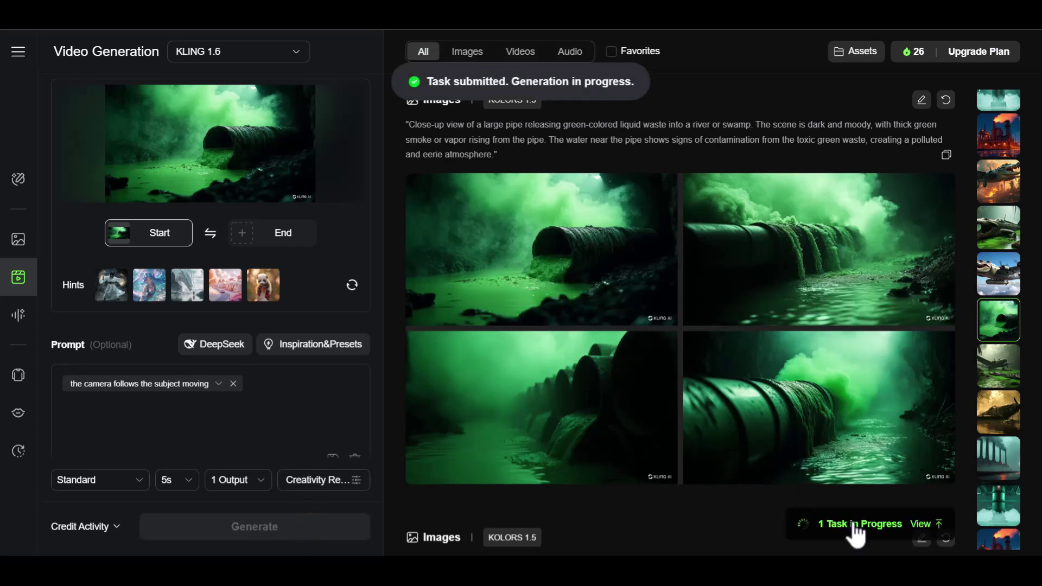
{"action": "left_click", "coordinate": [854, 525]}
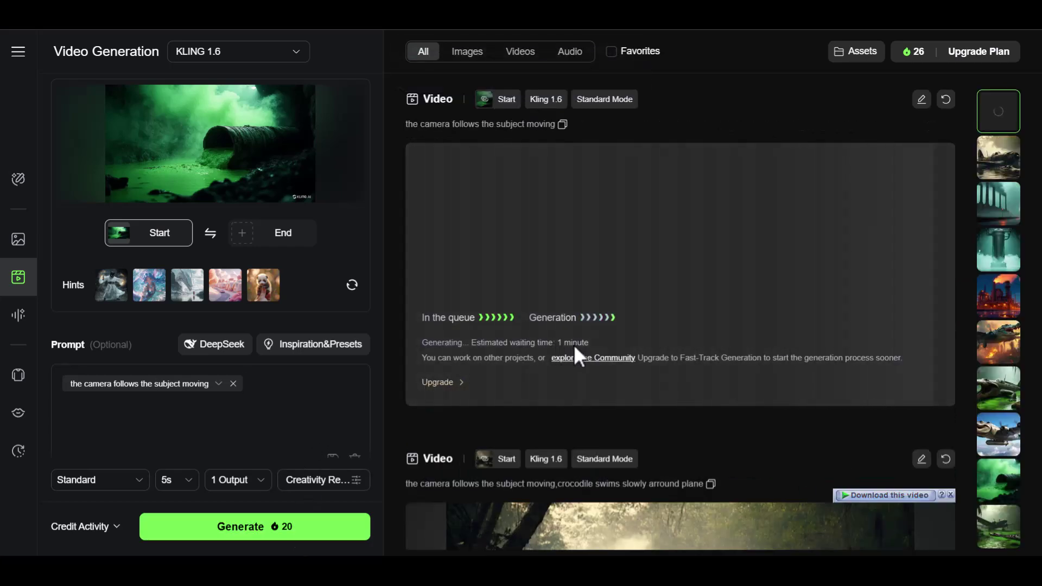
{"action": "left_click", "coordinate": [1009, 569]}
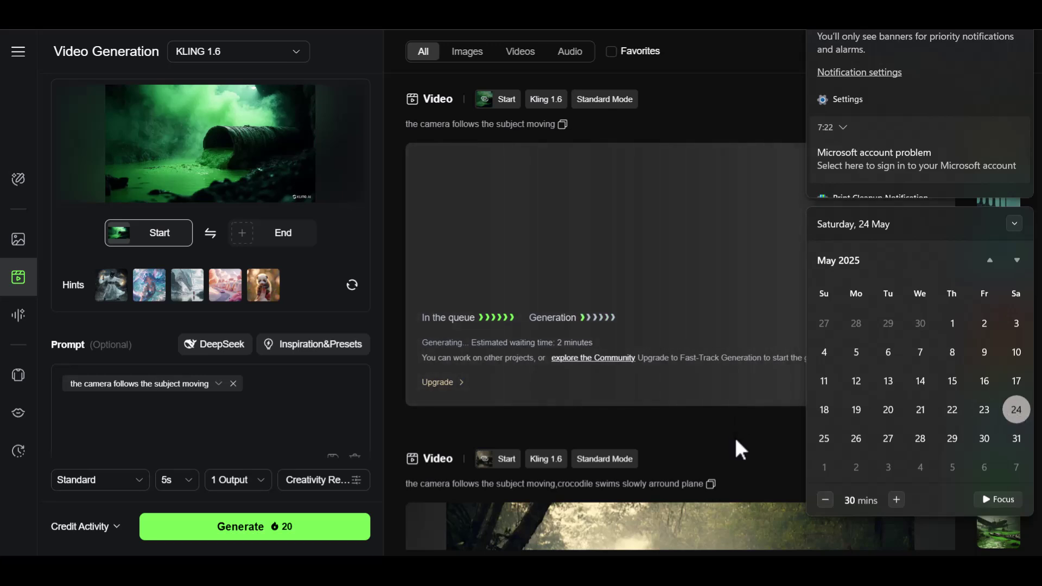
{"action": "left_click", "coordinate": [707, 437]}
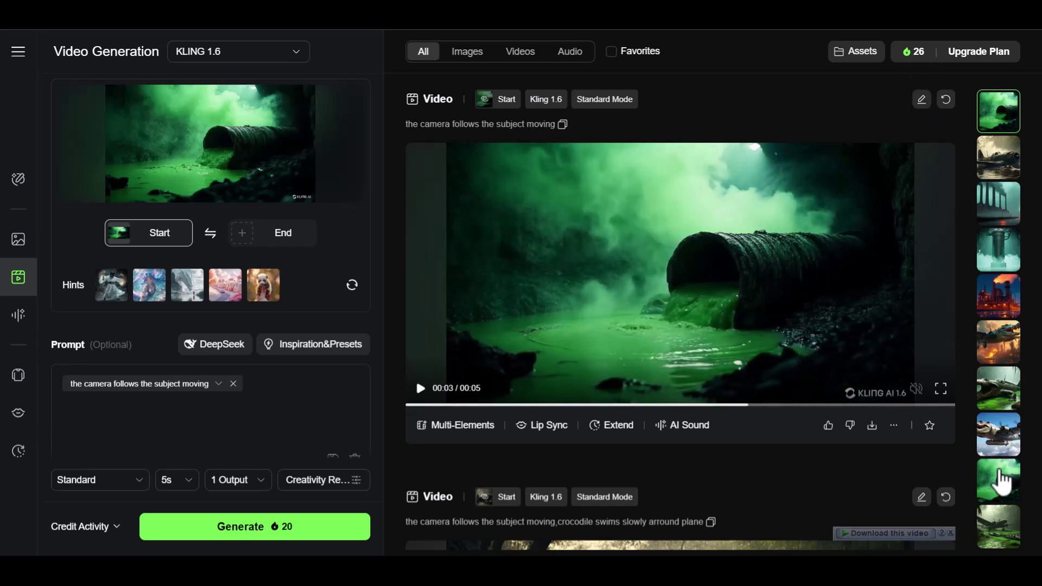
Browse the toxic green river fighter plane image set and send its fourth image to video generation
{"action": "left_click", "coordinate": [995, 524]}
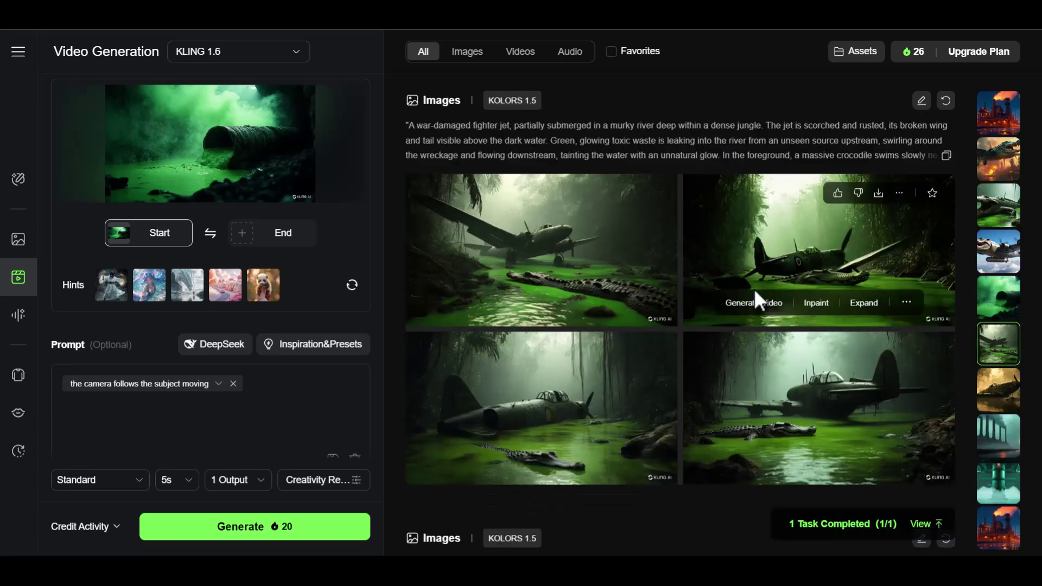
{"action": "left_click", "coordinate": [775, 281]}
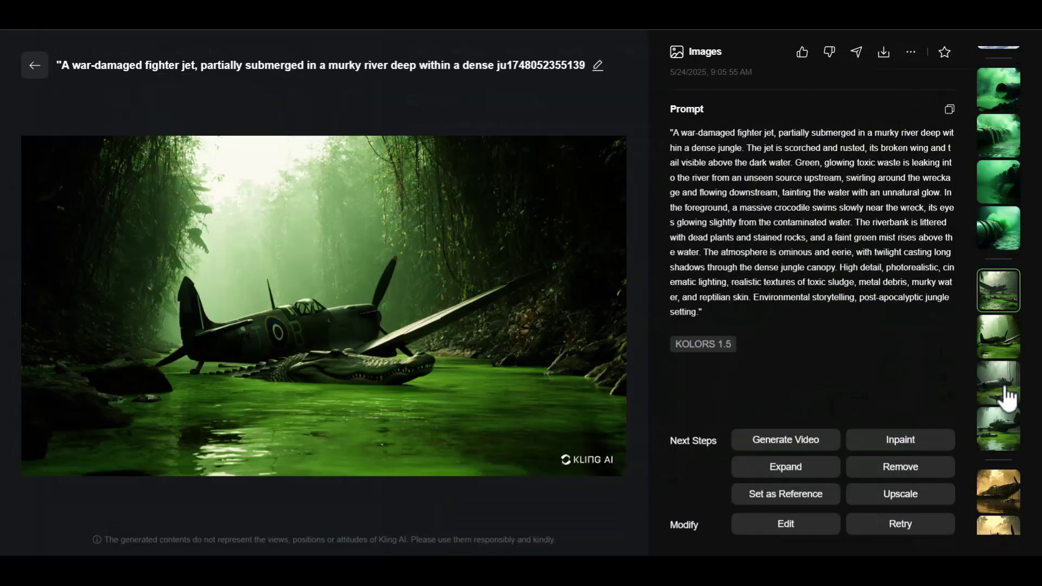
{"action": "left_click", "coordinate": [1006, 398]}
{"action": "left_click", "coordinate": [1004, 349]}
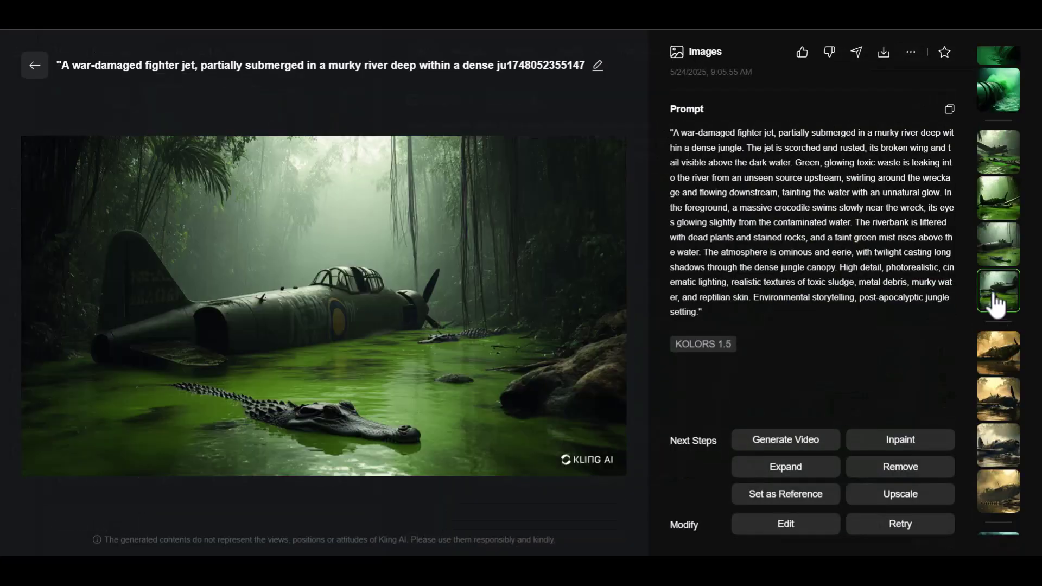
{"action": "left_click", "coordinate": [789, 440]}
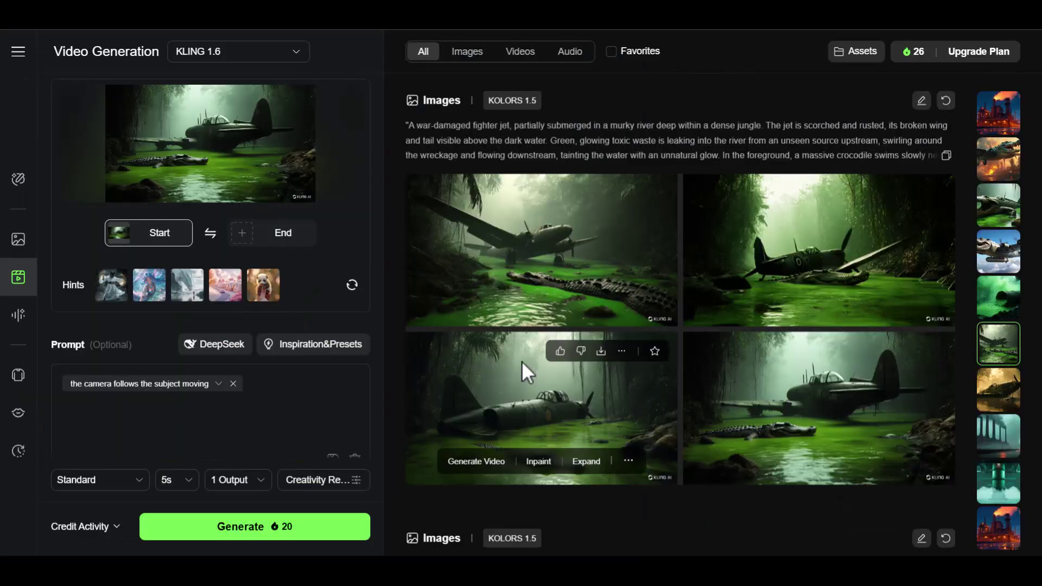
Generate a 5s Standard video from the toxic river plane image, keeping the "the camera follows the subject moving" prompt
{"action": "mouse_move", "coordinate": [324, 479]}
{"action": "left_click", "coordinate": [329, 347]}
{"action": "left_click", "coordinate": [279, 512]}
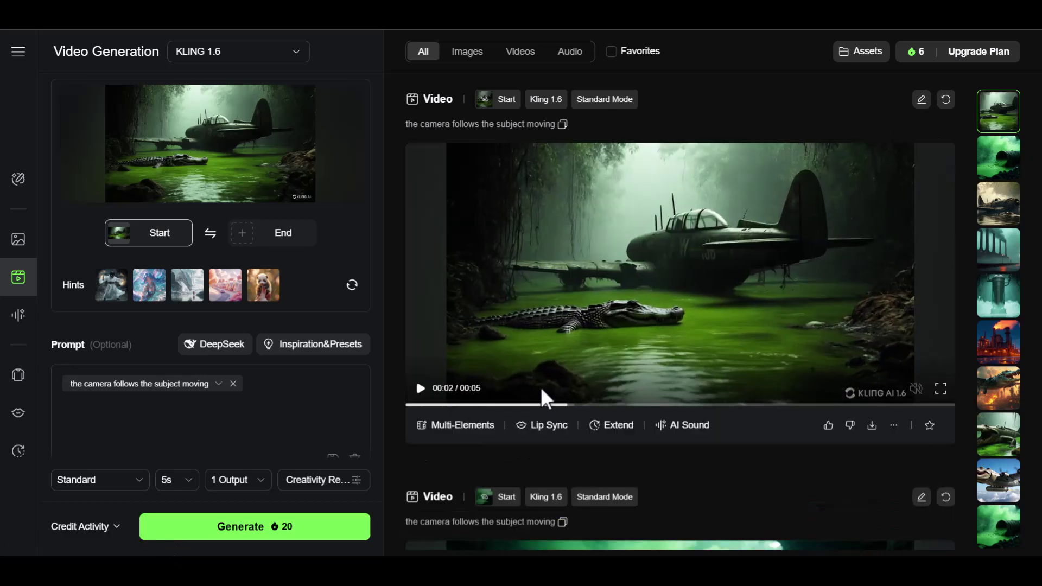
{"action": "mouse_move", "coordinate": [607, 330]}
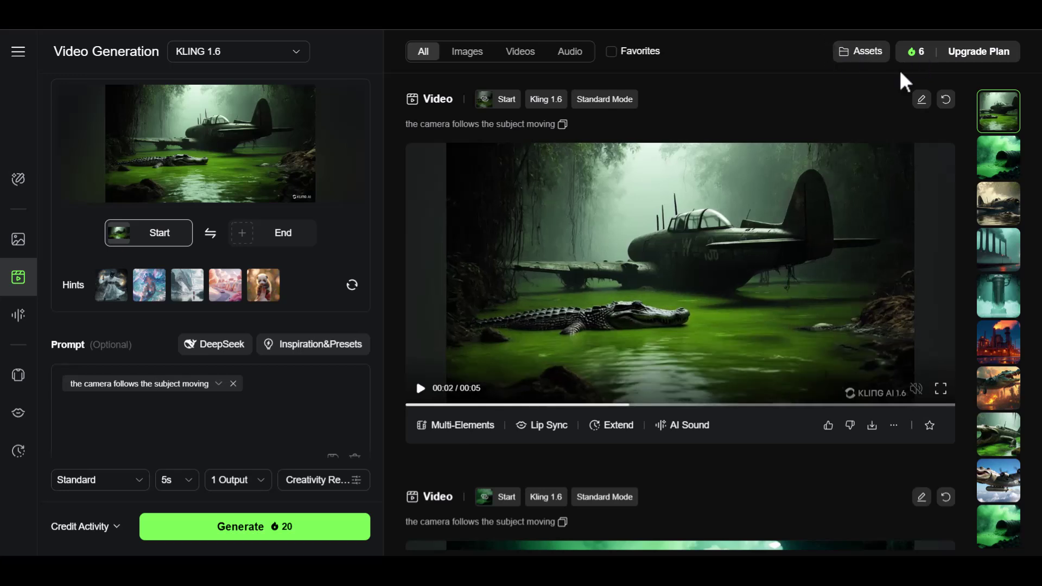
Return to the home page, open the account's profile settings and sign out
{"action": "mouse_move", "coordinate": [13, 59]}
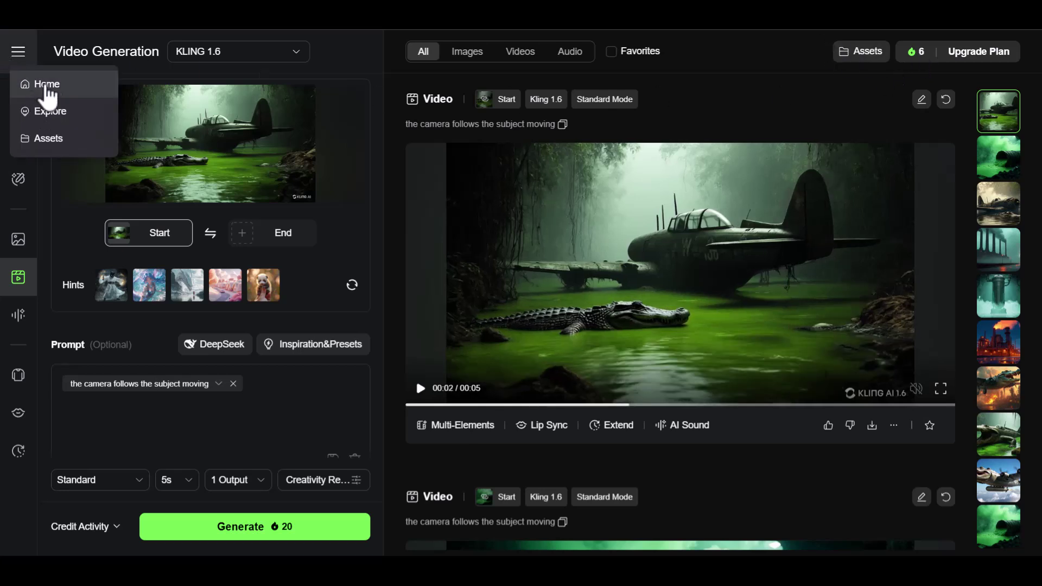
{"action": "left_click", "coordinate": [47, 87]}
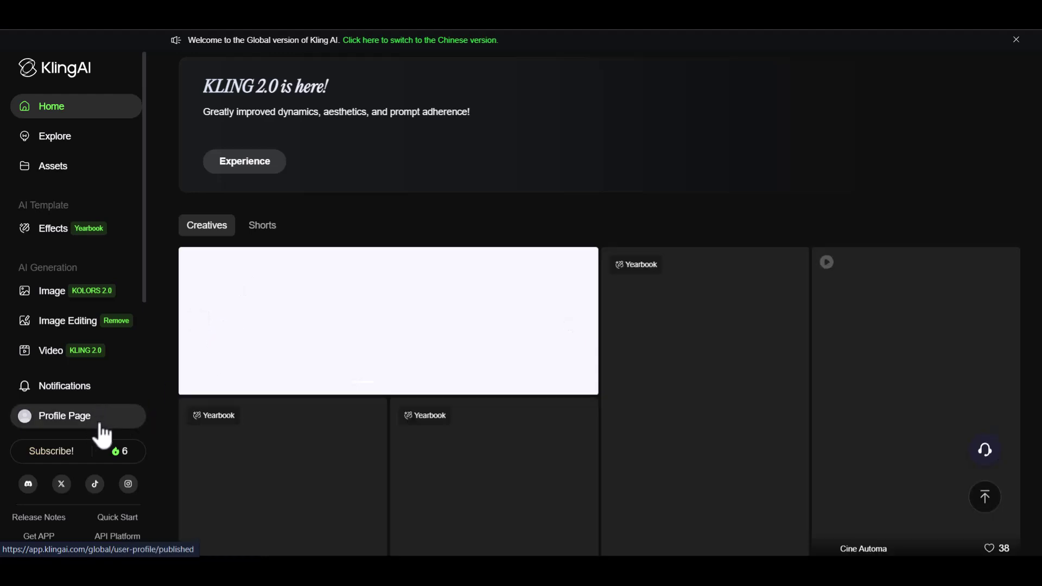
{"action": "left_click", "coordinate": [71, 419]}
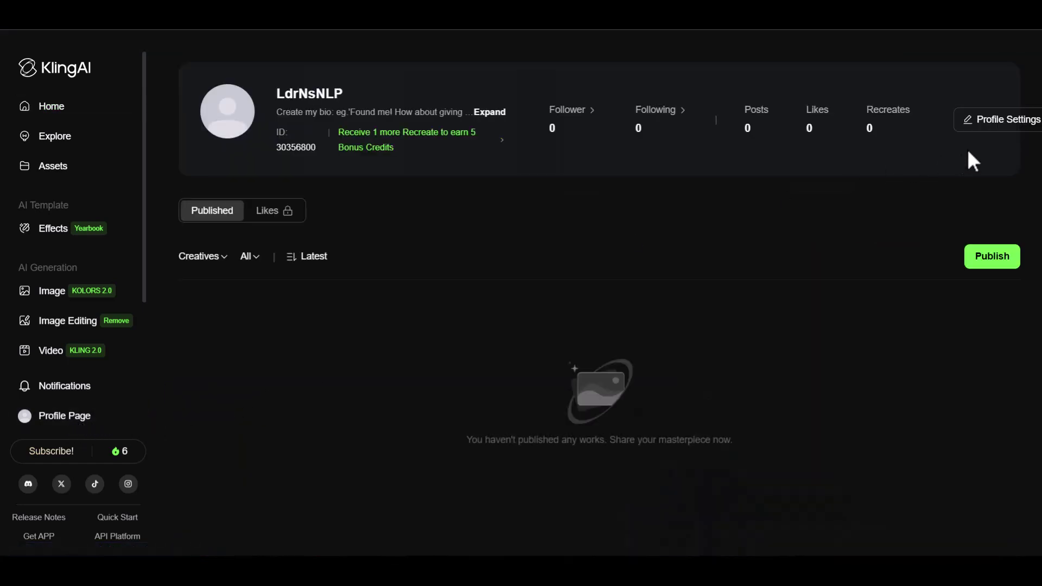
{"action": "left_click", "coordinate": [985, 132]}
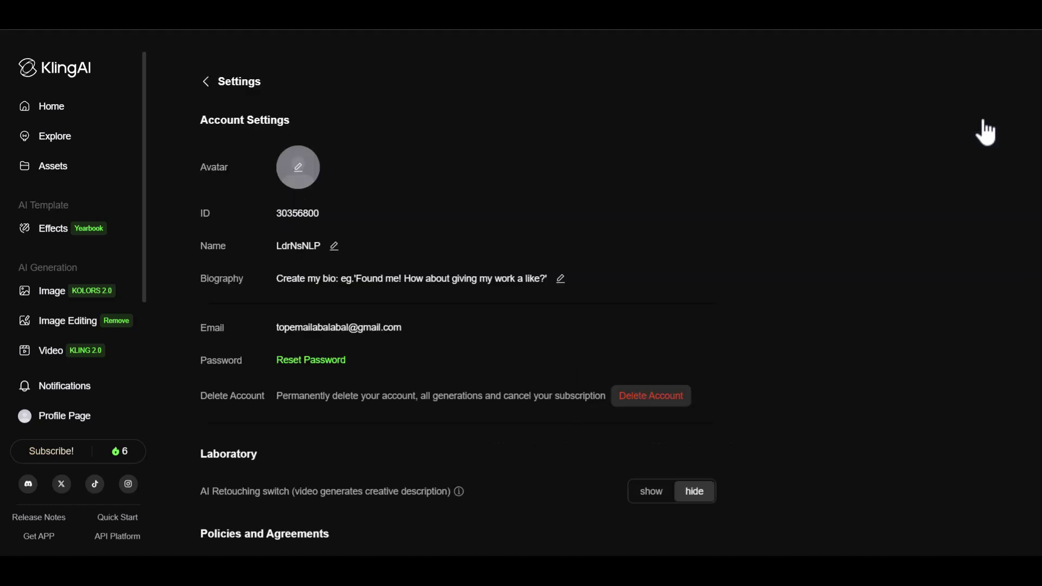
{"action": "scroll", "coordinate": [995, 334], "scroll_direction": "down", "scroll_amount": 2}
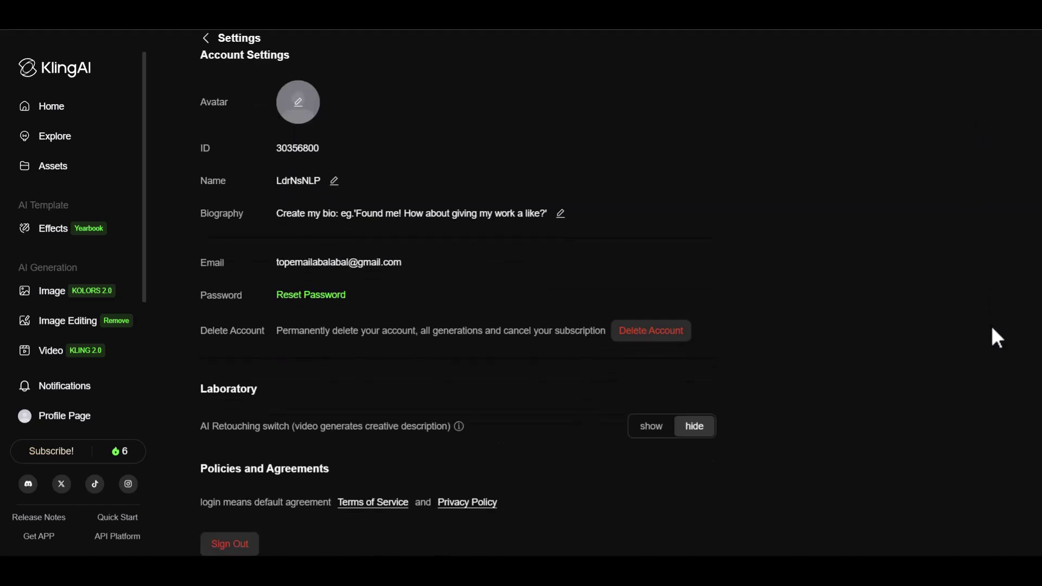
{"action": "left_click", "coordinate": [233, 544]}
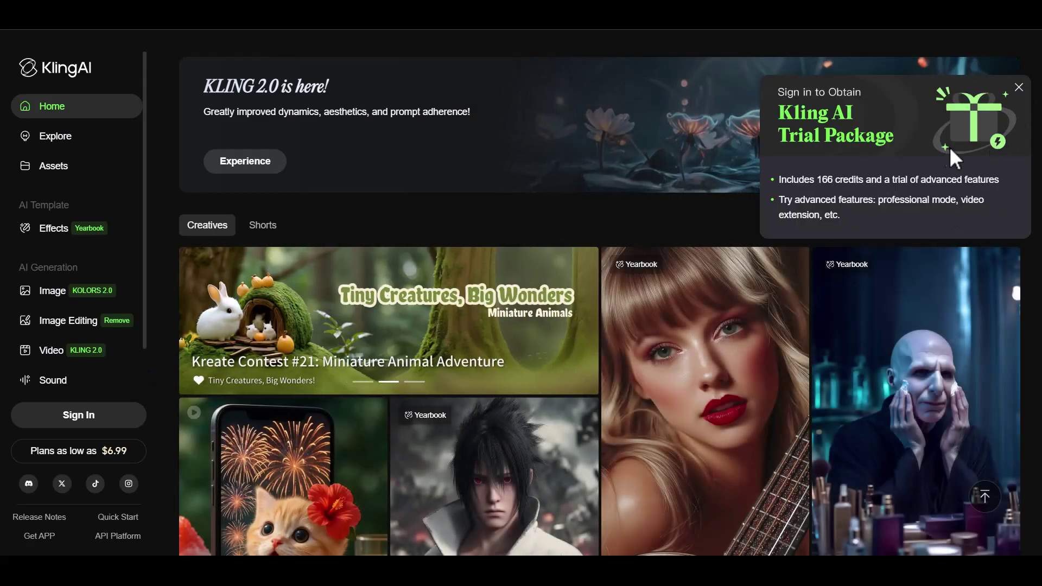
Dismiss the trial package offer, choose to sign in with email and go to the free account sign-up
{"action": "left_click", "coordinate": [1018, 87]}
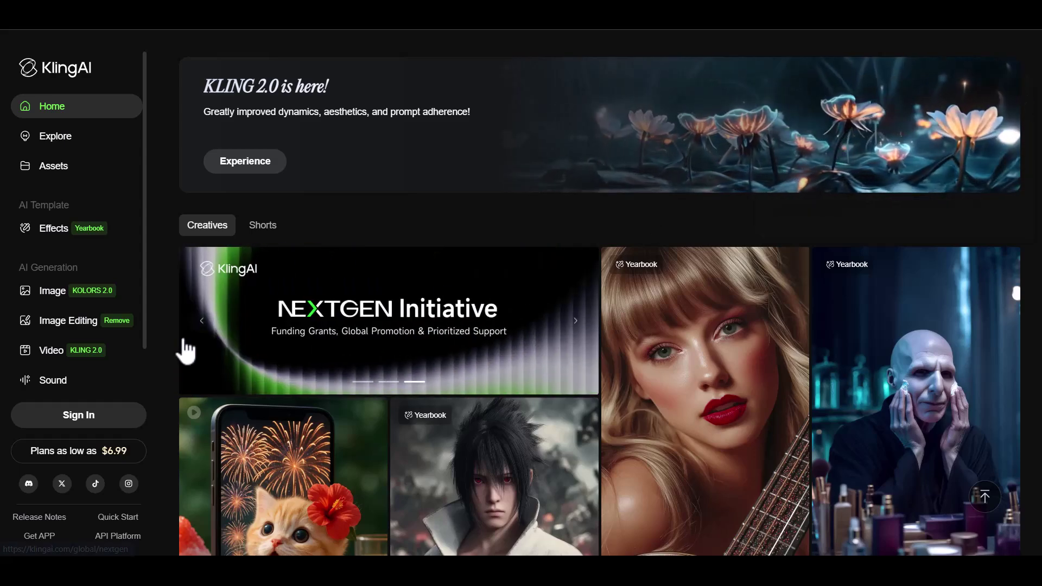
{"action": "left_click", "coordinate": [89, 419]}
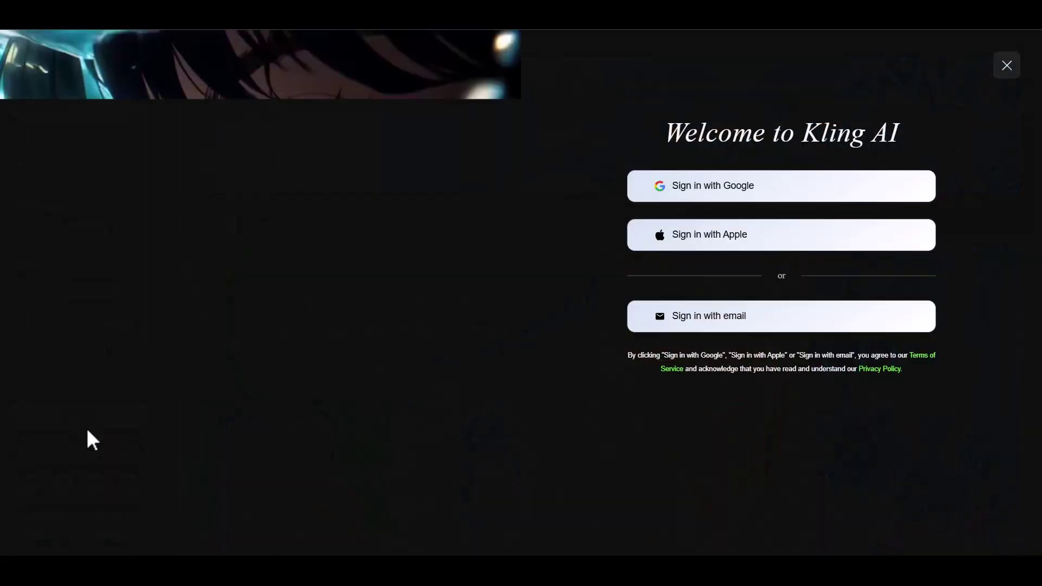
{"action": "left_click", "coordinate": [721, 326]}
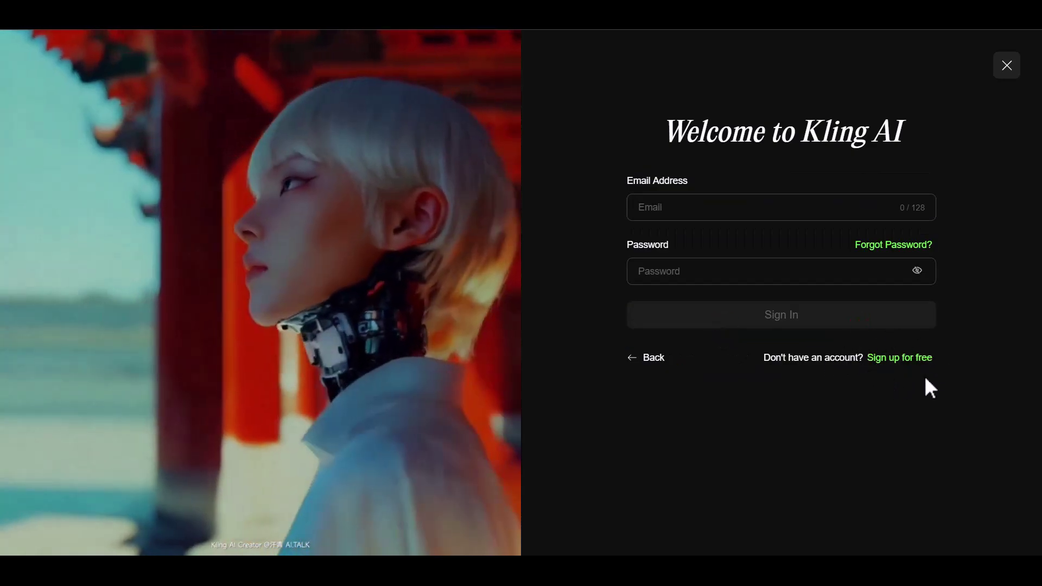
{"action": "left_click", "coordinate": [914, 361]}
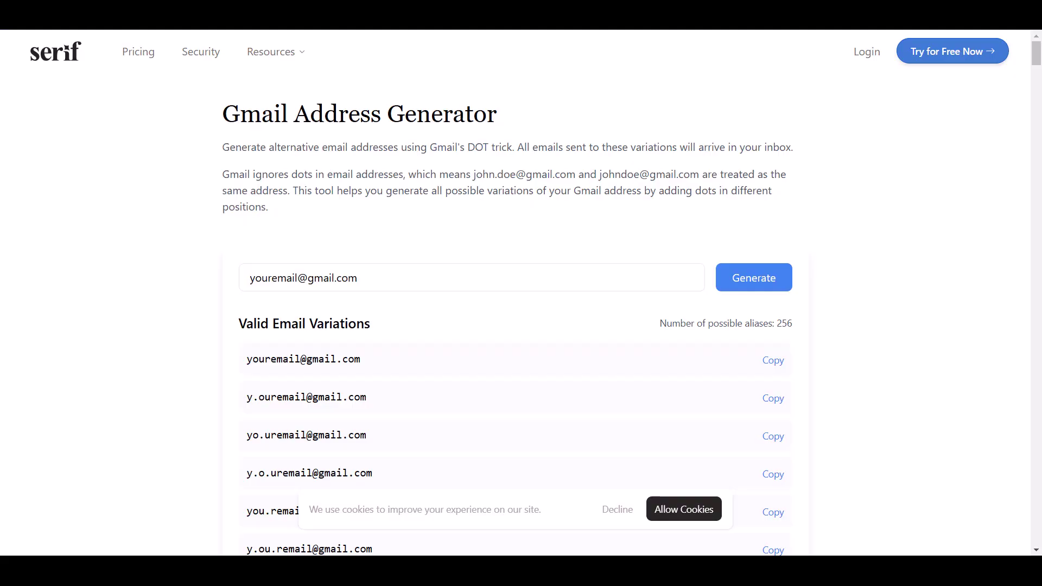
In the Serif Gmail Address Generator, replace the sample address with the account's Gmail address and generate its dot variations
{"action": "mouse_move", "coordinate": [224, 114]}
{"action": "left_mouse_down"}
{"action": "mouse_move", "coordinate": [477, 112]}
{"action": "mouse_move", "coordinate": [155, 123]}
{"action": "mouse_move", "coordinate": [579, 132]}
{"action": "mouse_move", "coordinate": [215, 122]}
{"action": "left_mouse_up"}
{"action": "left_click_drag", "start_coordinate": [385, 281], "coordinate": [234, 278]}
{"action": "key", "text": "ctrl+v"}
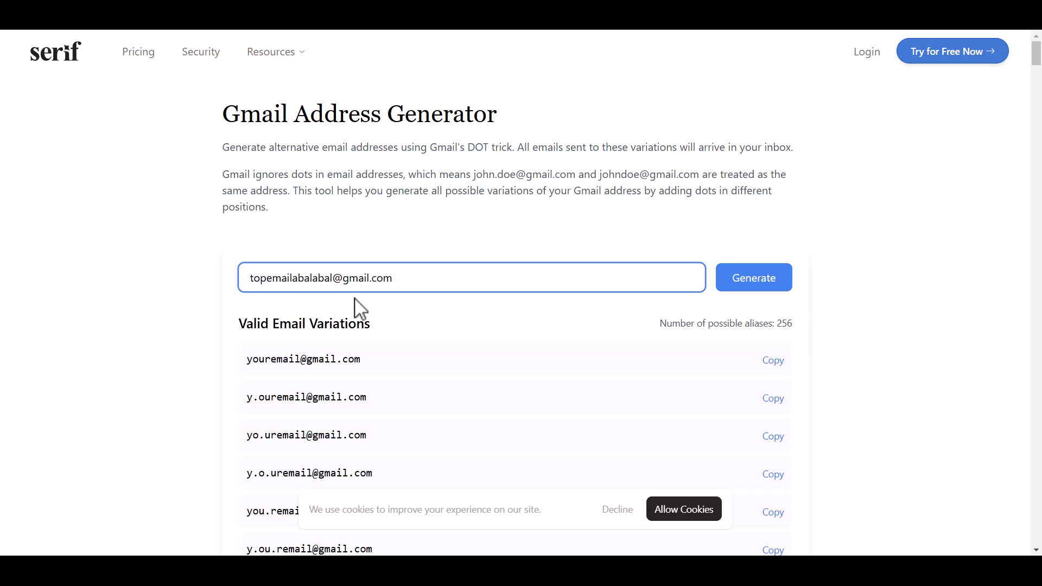
{"action": "left_click_drag", "start_coordinate": [420, 275], "coordinate": [204, 274]}
{"action": "left_click", "coordinate": [418, 282]}
{"action": "left_click_drag", "start_coordinate": [418, 282], "coordinate": [196, 285]}
{"action": "left_click_drag", "start_coordinate": [467, 287], "coordinate": [199, 282]}
{"action": "left_click", "coordinate": [467, 285]}
{"action": "left_click_drag", "start_coordinate": [467, 285], "coordinate": [172, 288]}
{"action": "left_click", "coordinate": [466, 285]}
{"action": "left_click", "coordinate": [755, 288]}
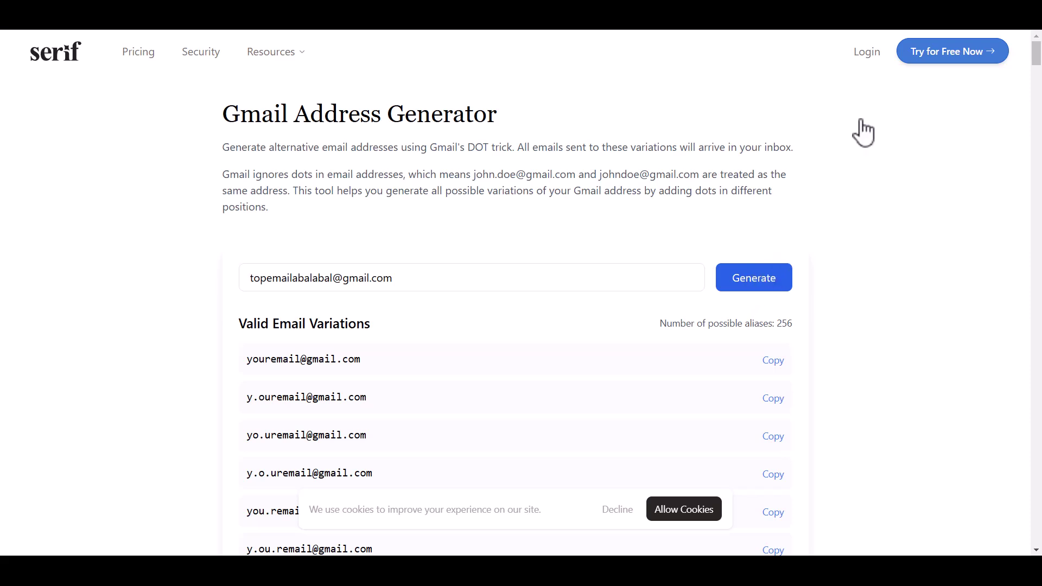
Generate the dot variations of the entered Gmail address and look through the full list of valid email variations
{"action": "left_click", "coordinate": [754, 280]}
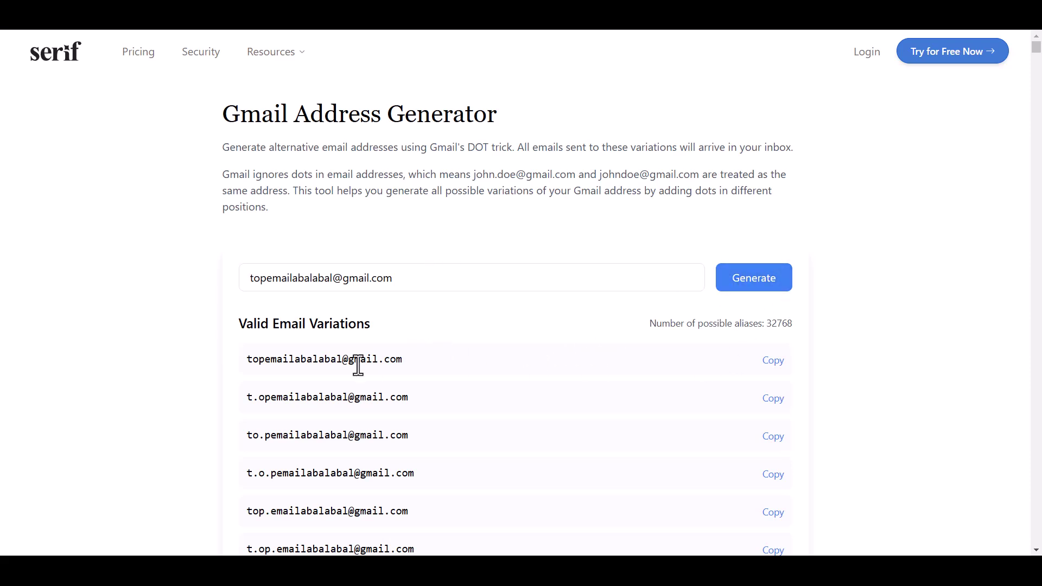
{"action": "triple_click", "coordinate": [336, 365]}
{"action": "left_click", "coordinate": [227, 369]}
{"action": "scroll", "coordinate": [727, 363], "scroll_direction": "down", "scroll_amount": 20}
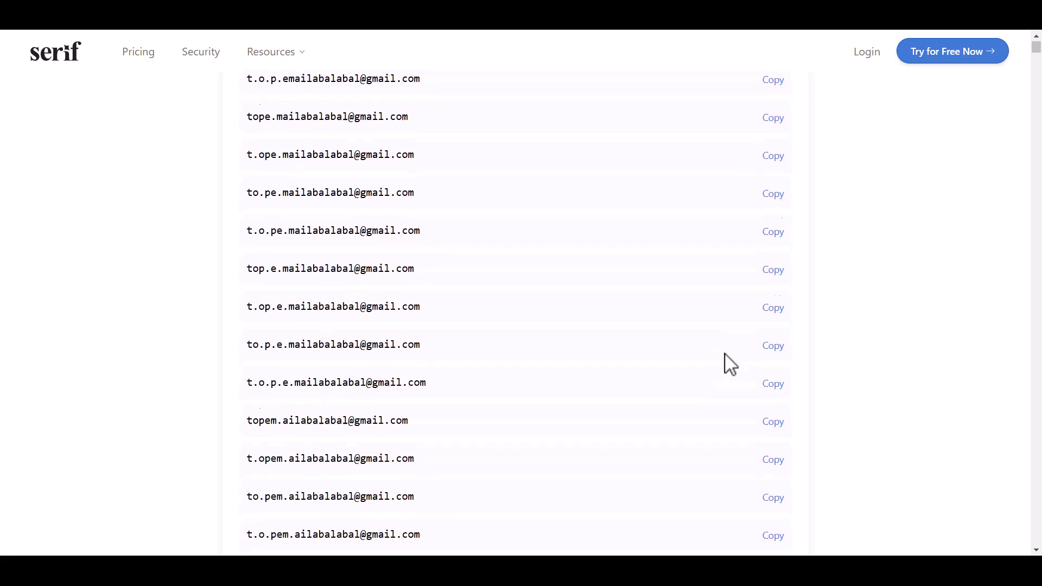
{"action": "left_click_drag", "start_coordinate": [1034, 52], "coordinate": [1030, 455]}
{"action": "left_click_drag", "start_coordinate": [1031, 511], "coordinate": [1032, 537]}
{"action": "left_click_drag", "start_coordinate": [1025, 421], "coordinate": [1032, 313]}
{"action": "left_click_drag", "start_coordinate": [1036, 219], "coordinate": [1035, 41]}
{"action": "scroll", "coordinate": [1002, 226], "scroll_direction": "up", "scroll_amount": 2}
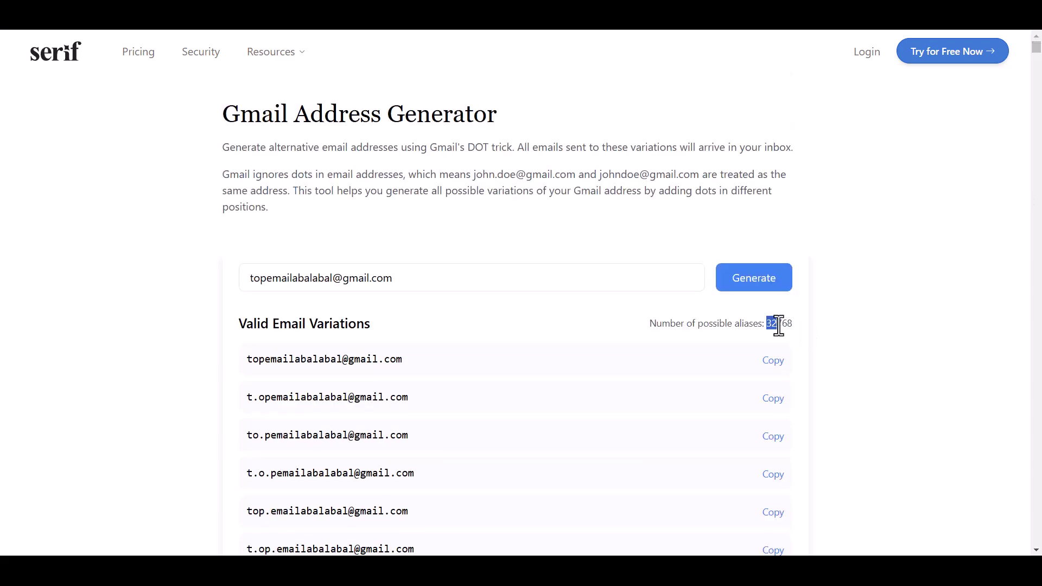
{"action": "left_click_drag", "start_coordinate": [242, 369], "coordinate": [460, 546]}
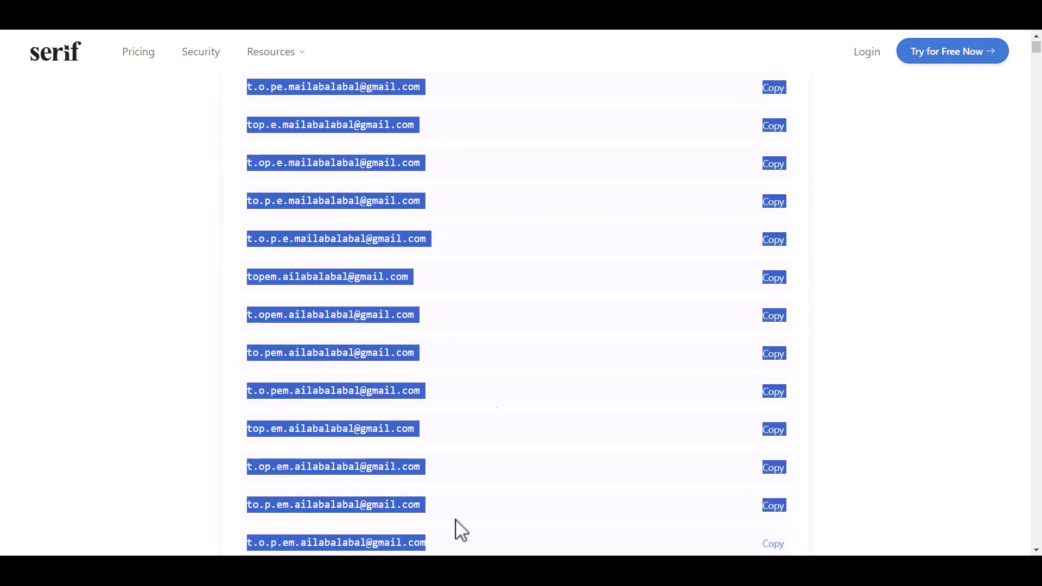
{"action": "left_click", "coordinate": [890, 315]}
{"action": "scroll", "coordinate": [905, 310], "scroll_direction": "up", "scroll_amount": 10}
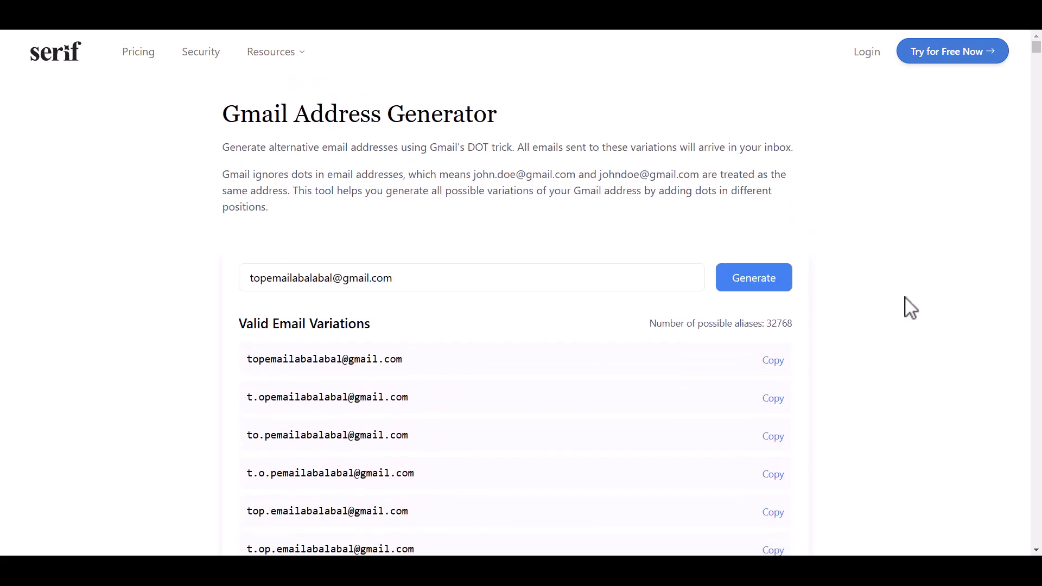
Copy the second listed email variation, the one with a dot after the first letter
{"action": "scroll", "coordinate": [905, 317], "scroll_direction": "down", "scroll_amount": 2}
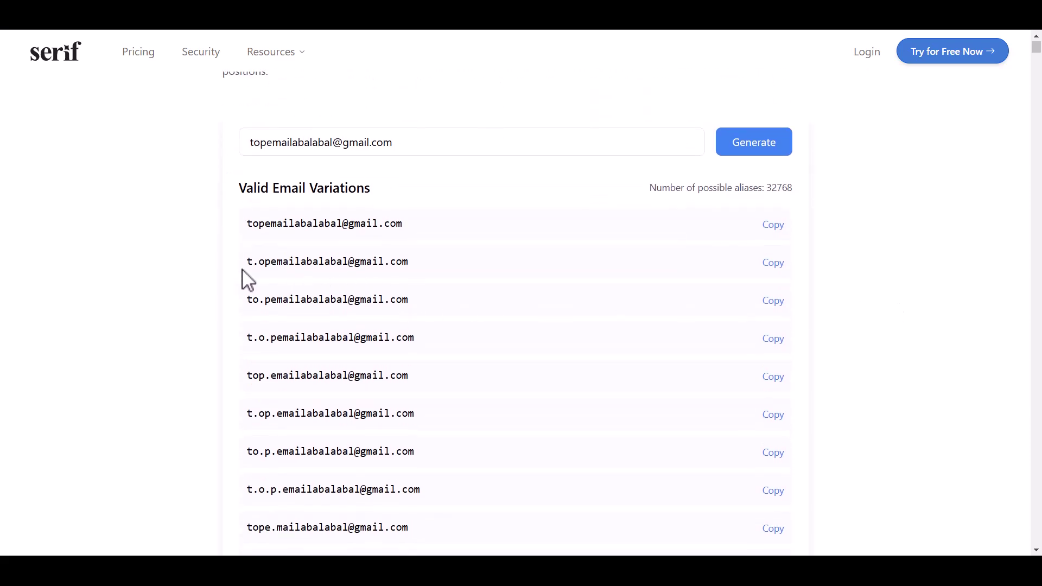
{"action": "left_click_drag", "start_coordinate": [239, 268], "coordinate": [687, 270]}
{"action": "left_click_drag", "start_coordinate": [812, 280], "coordinate": [235, 281]}
{"action": "left_click", "coordinate": [773, 263]}
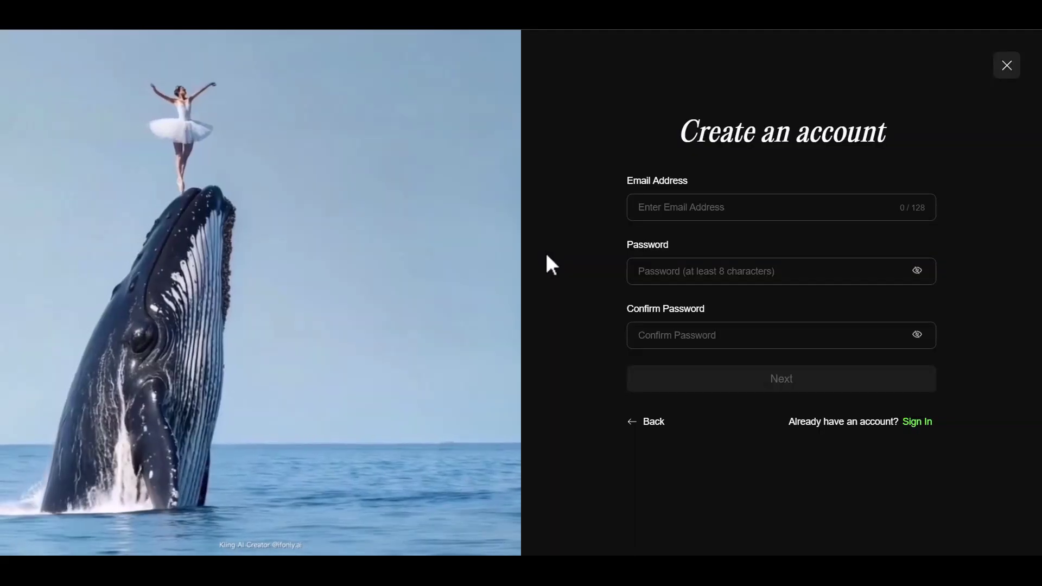
Fill in the Kling AI sign-up form with the copied email variation and the account password, submit it and solve the security puzzle
{"action": "left_click", "coordinate": [698, 214]}
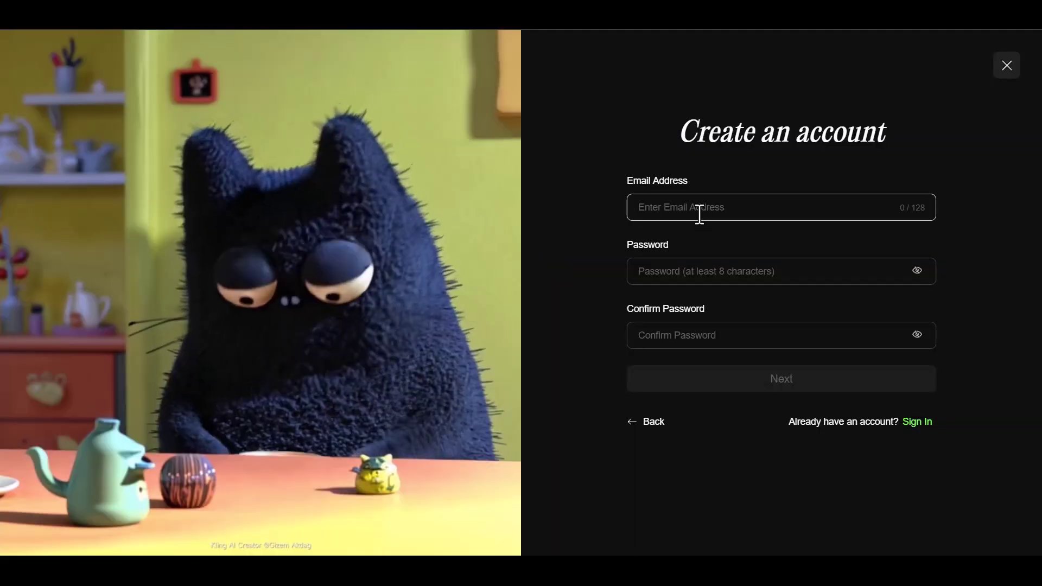
{"action": "key", "text": "ctrl+v"}
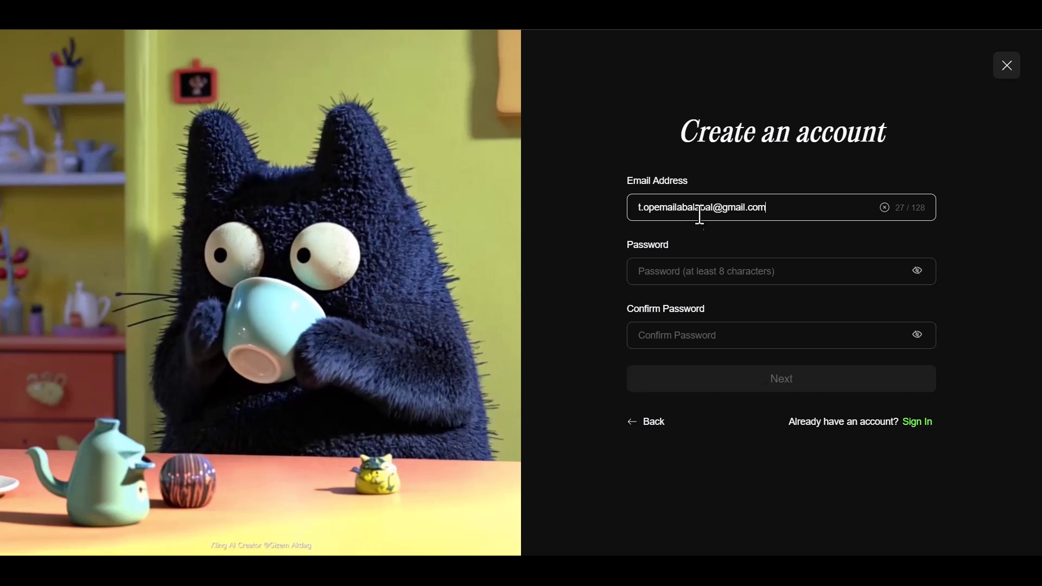
{"action": "left_click", "coordinate": [714, 271]}
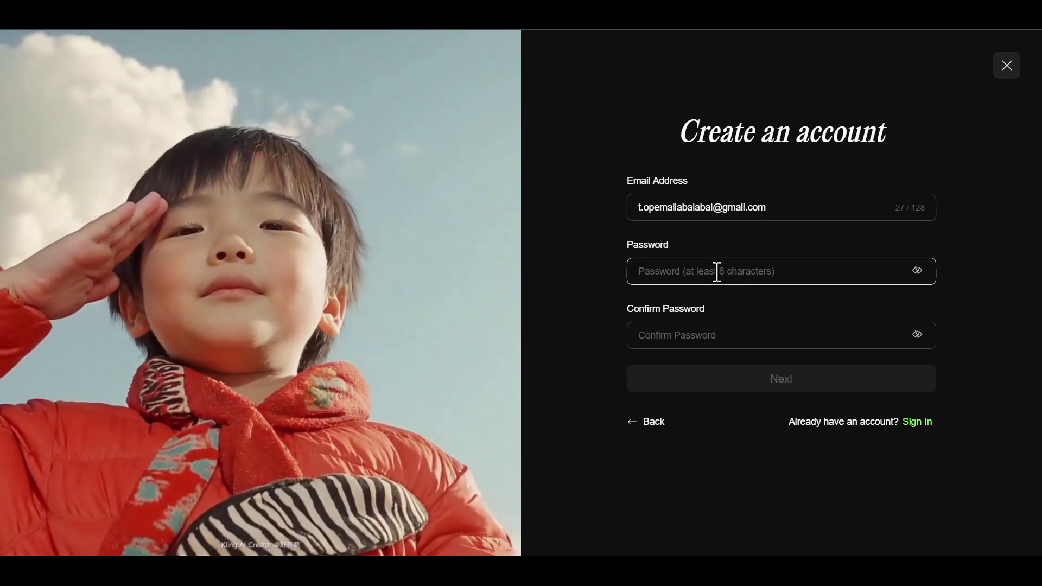
{"action": "type", "text": "•••••"}
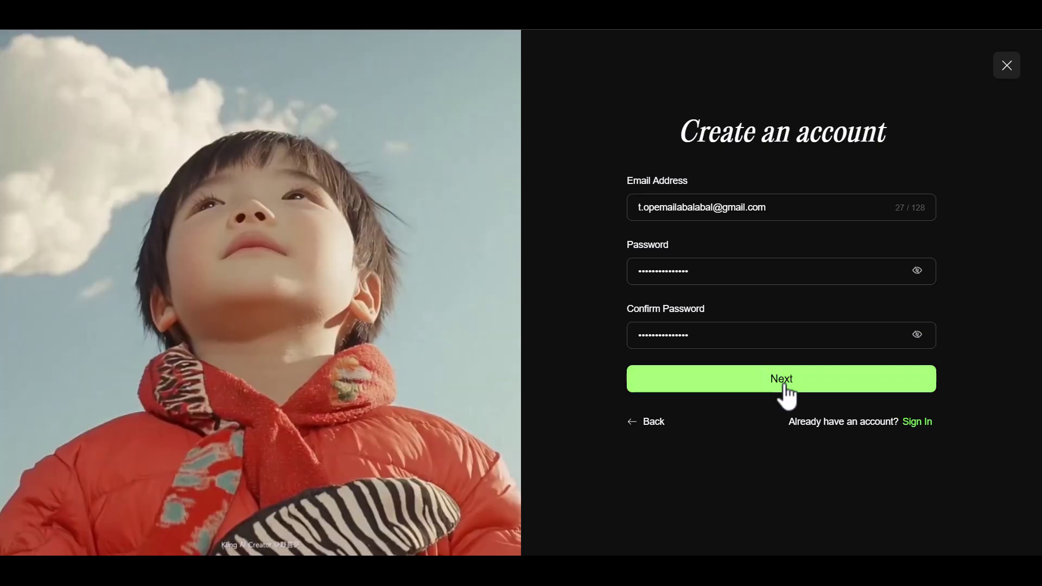
{"action": "left_click", "coordinate": [782, 384]}
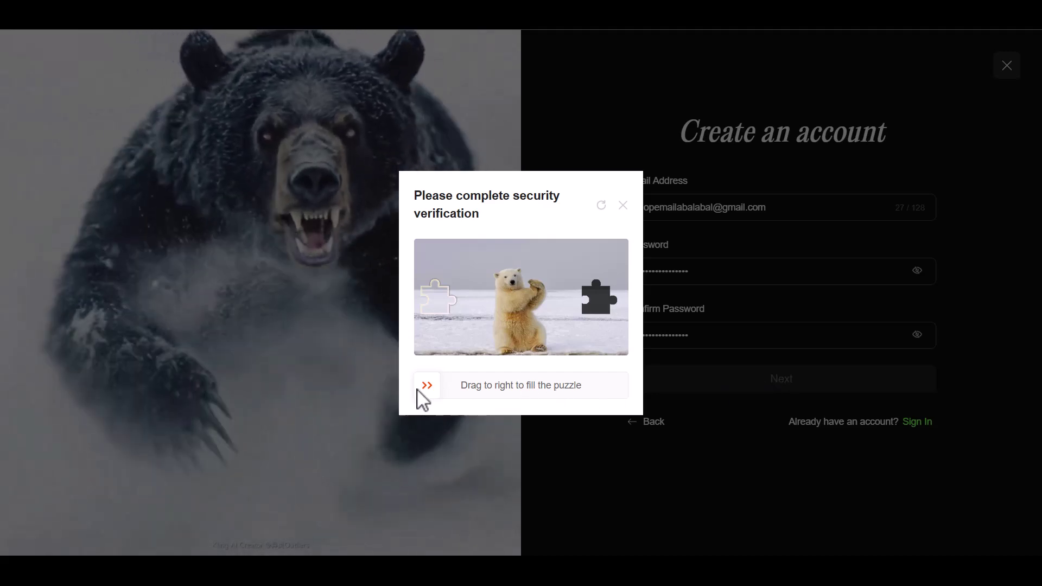
{"action": "left_click_drag", "start_coordinate": [424, 388], "coordinate": [587, 392]}
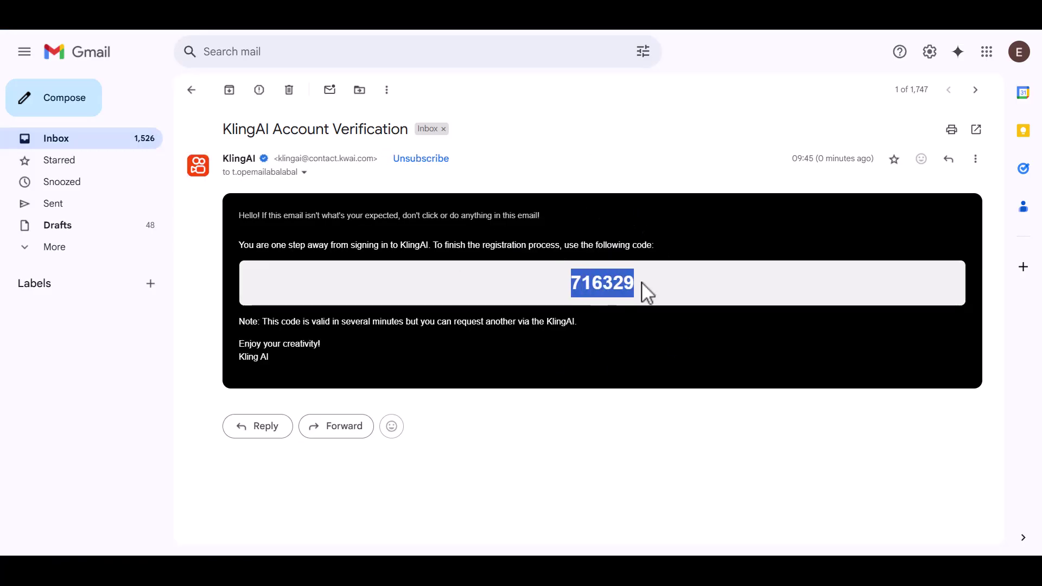
Copy the verification code from the KlingAI email in Gmail, enter it in the sign-up form and sign in
{"action": "left_click", "coordinate": [579, 287]}
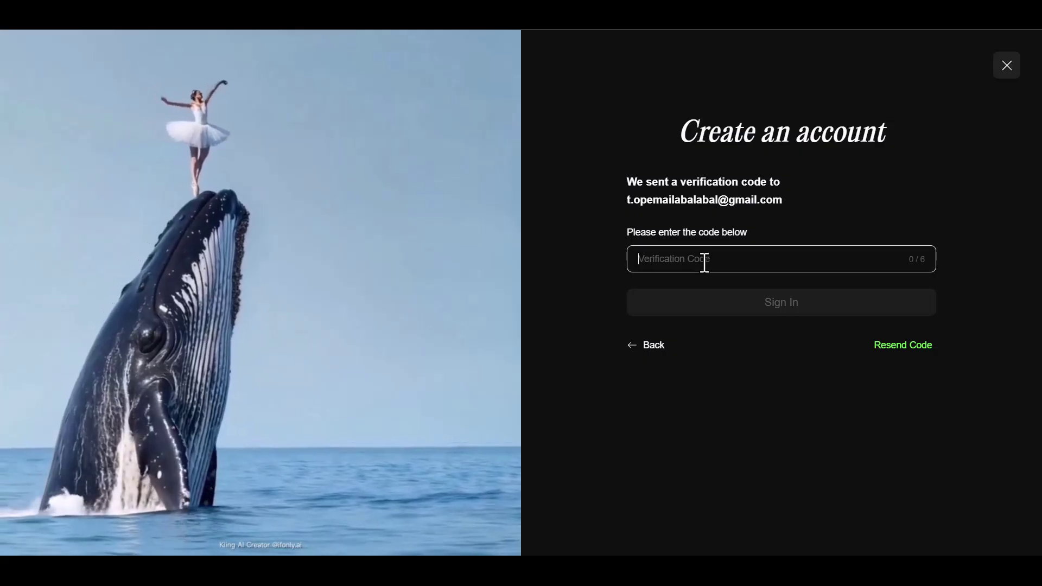
{"action": "key", "text": "ctrl+v"}
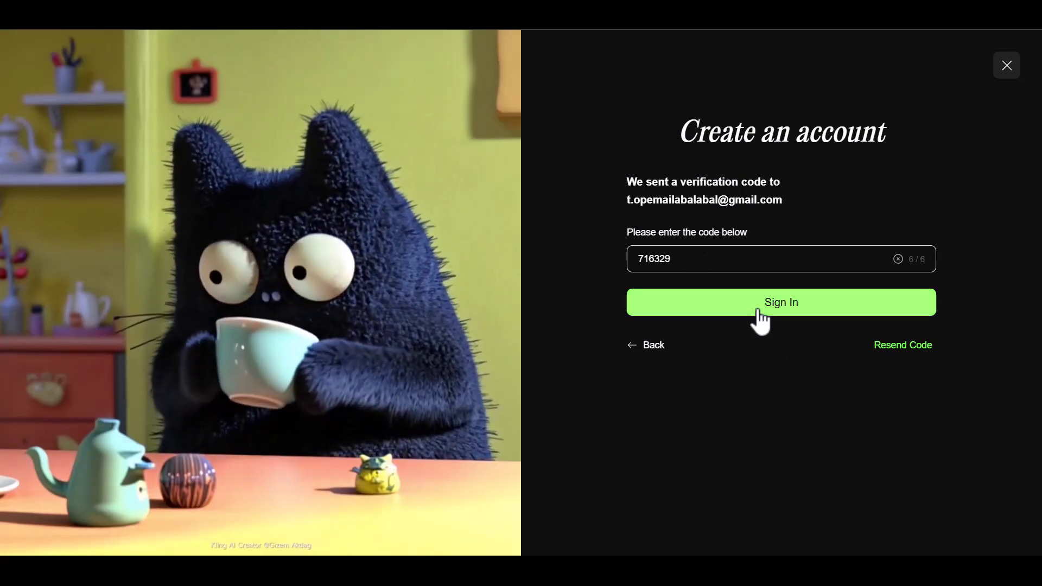
{"action": "left_click", "coordinate": [758, 311]}
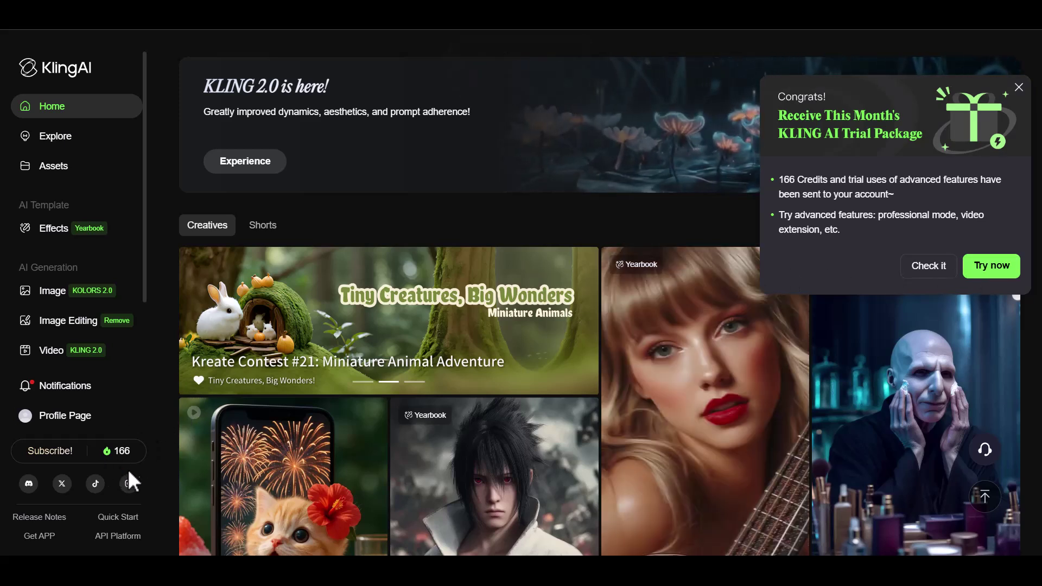
Try the trial package and generate a 5s Standard video from the crocodile plane swamp image with "the camera rotates around the subject"
{"action": "left_click", "coordinate": [990, 270]}
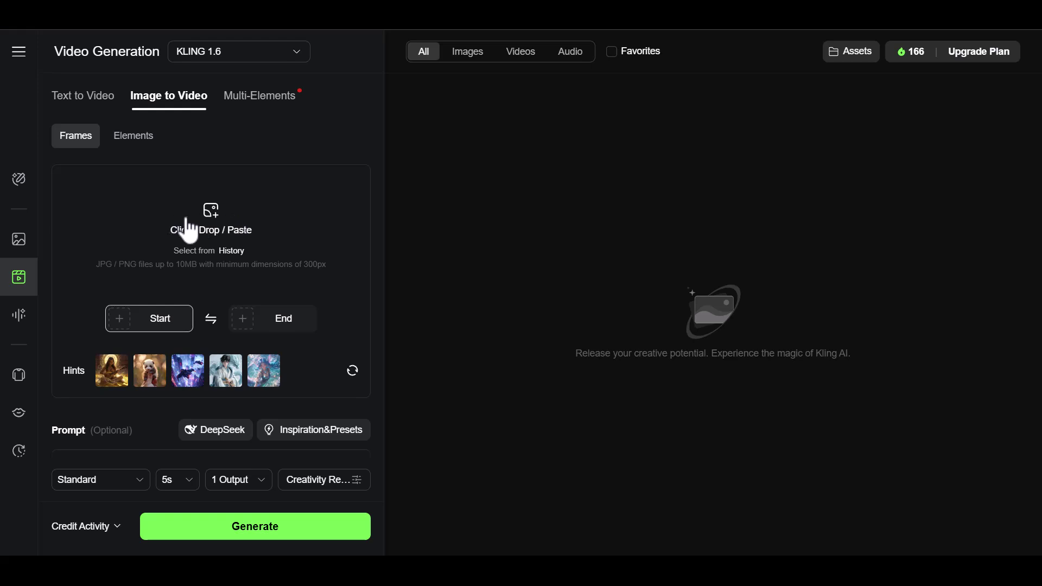
{"action": "scroll", "coordinate": [347, 308], "scroll_direction": "down", "scroll_amount": 1}
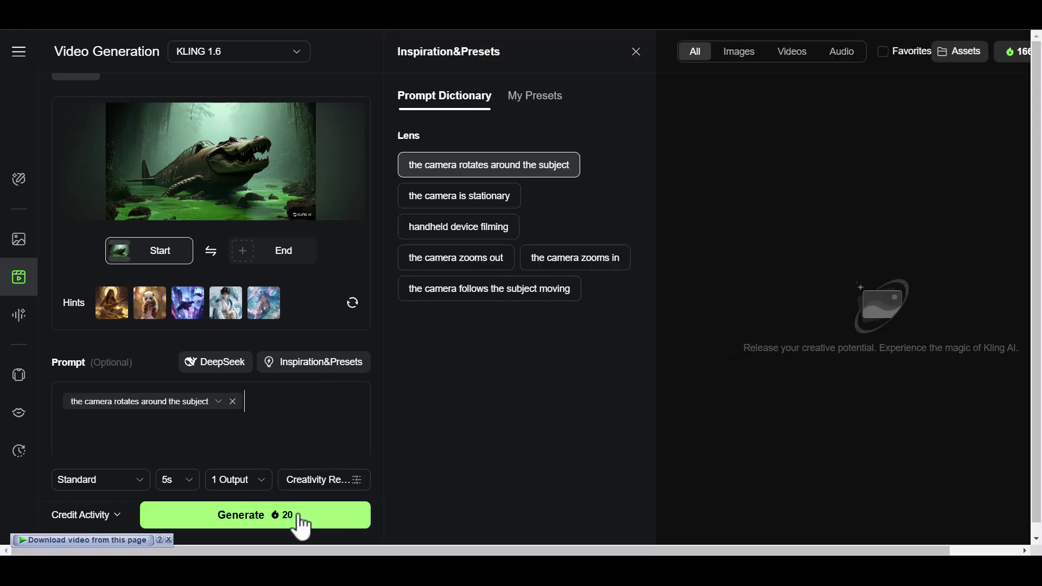
{"action": "left_click", "coordinate": [298, 516]}
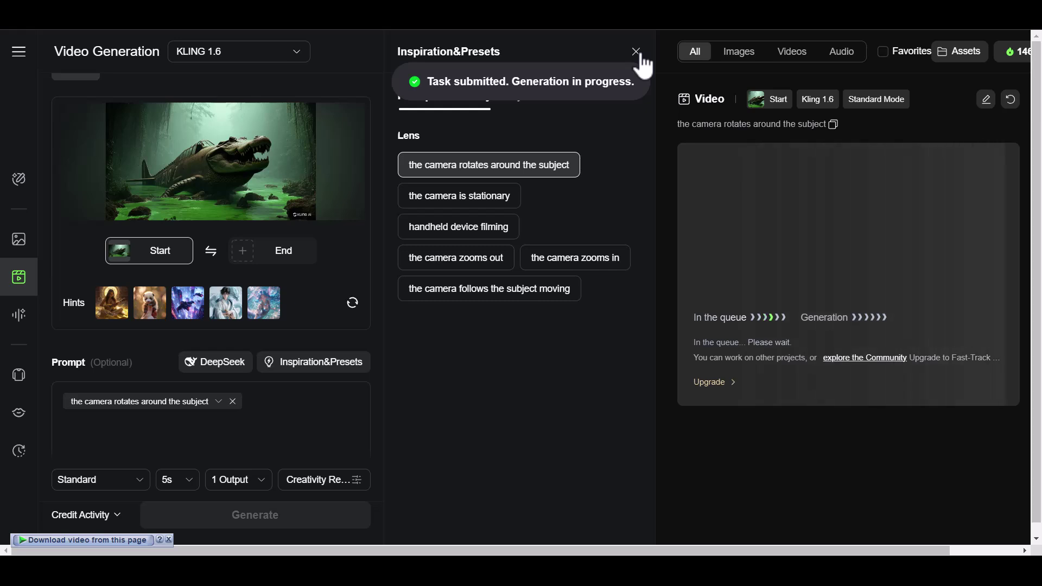
{"action": "left_click", "coordinate": [636, 54]}
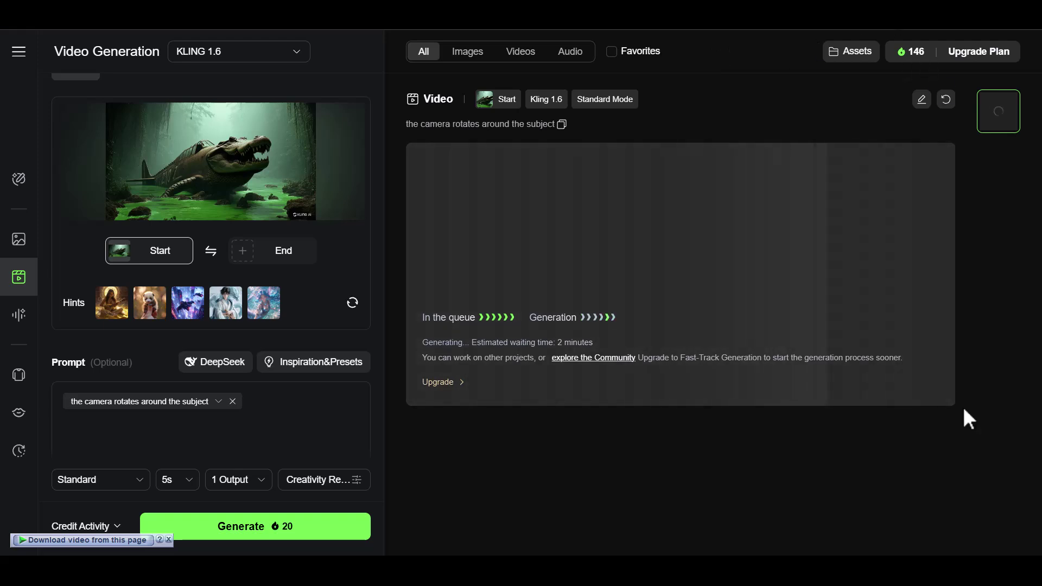
Check today's date in the system calendar, then play and pause the rotating-camera crocodile video
{"action": "key", "text": "super+n"}
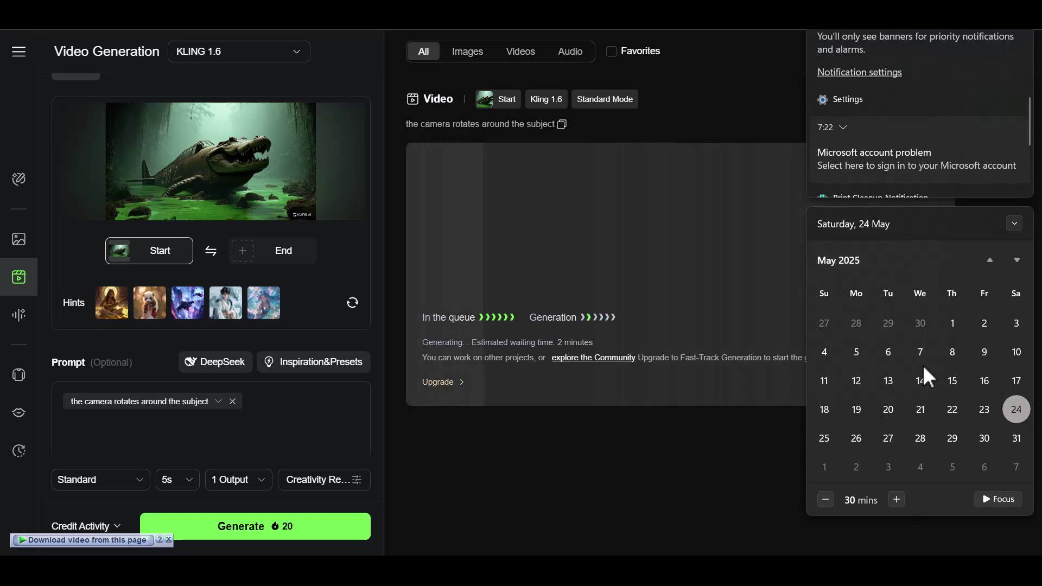
{"action": "left_click", "coordinate": [673, 462]}
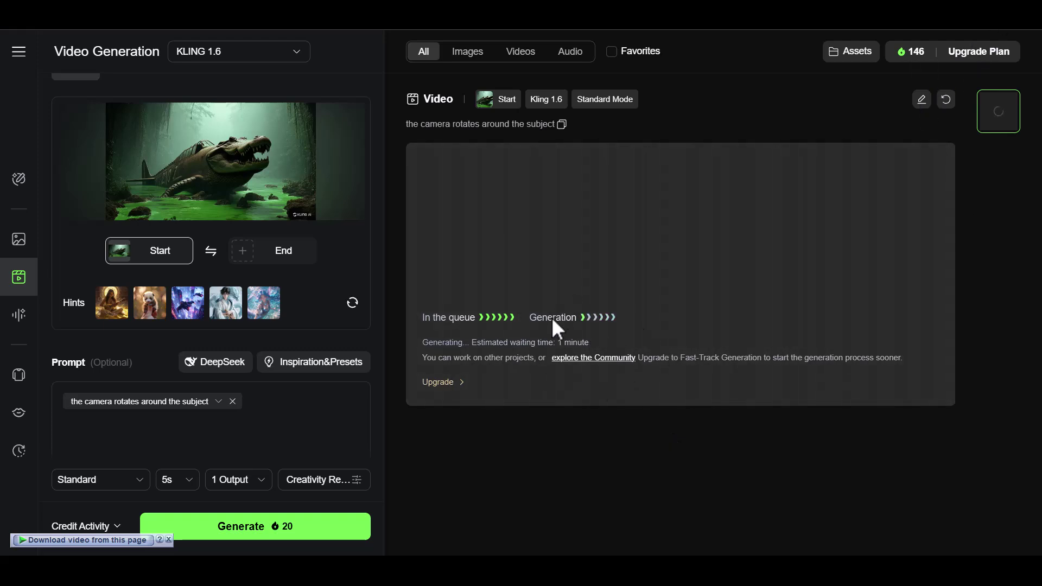
{"action": "left_click", "coordinate": [420, 389]}
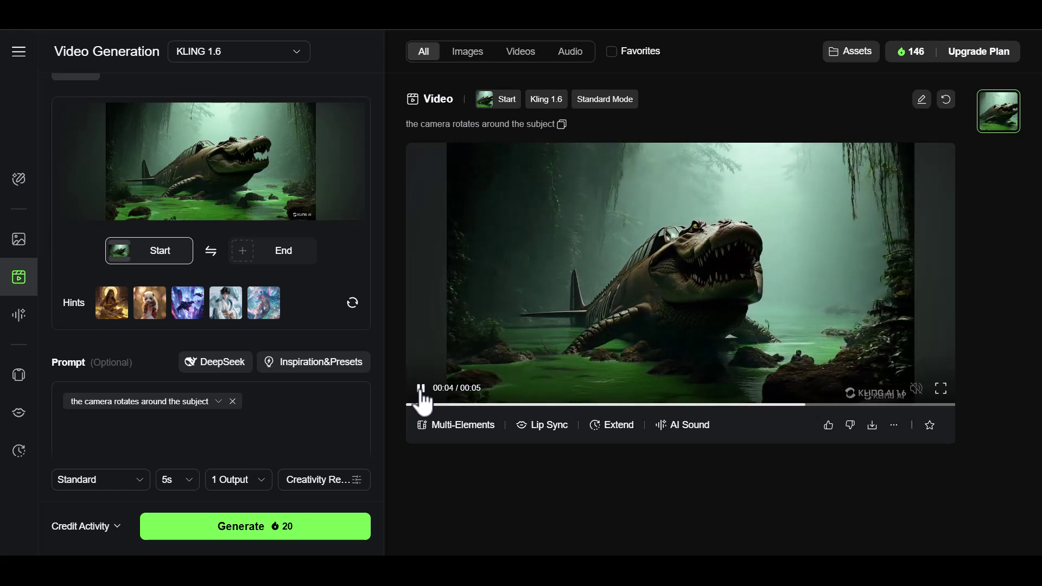
{"action": "left_click", "coordinate": [420, 388]}
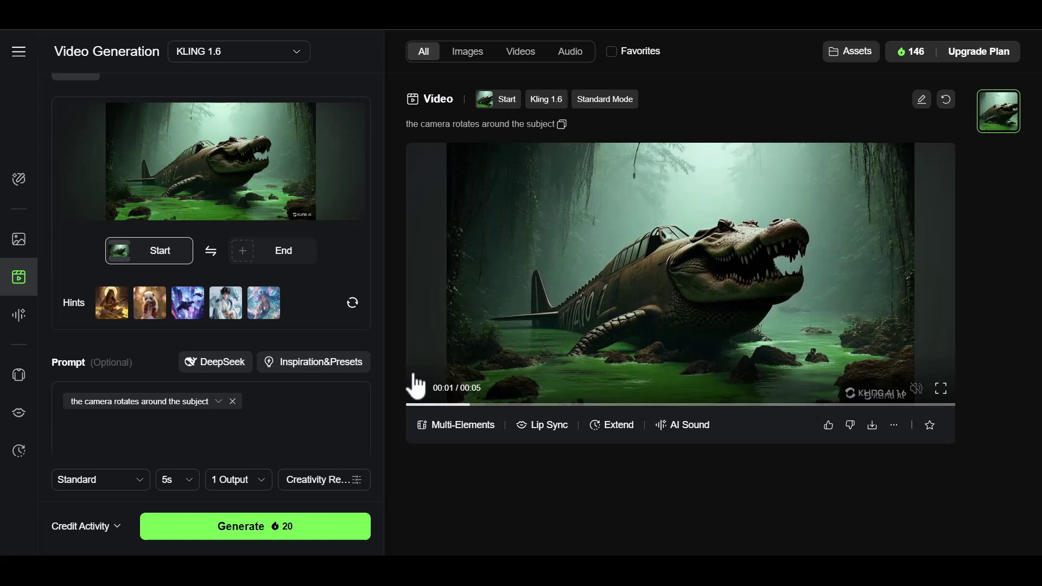
Generate a 5s video from the closed-mouth crocodile swamp image, prompting "the camera follows the subject moving" and "crocodile roar walking slowly"
{"action": "left_click", "coordinate": [281, 407]}
{"action": "type", "text": "crodol"}
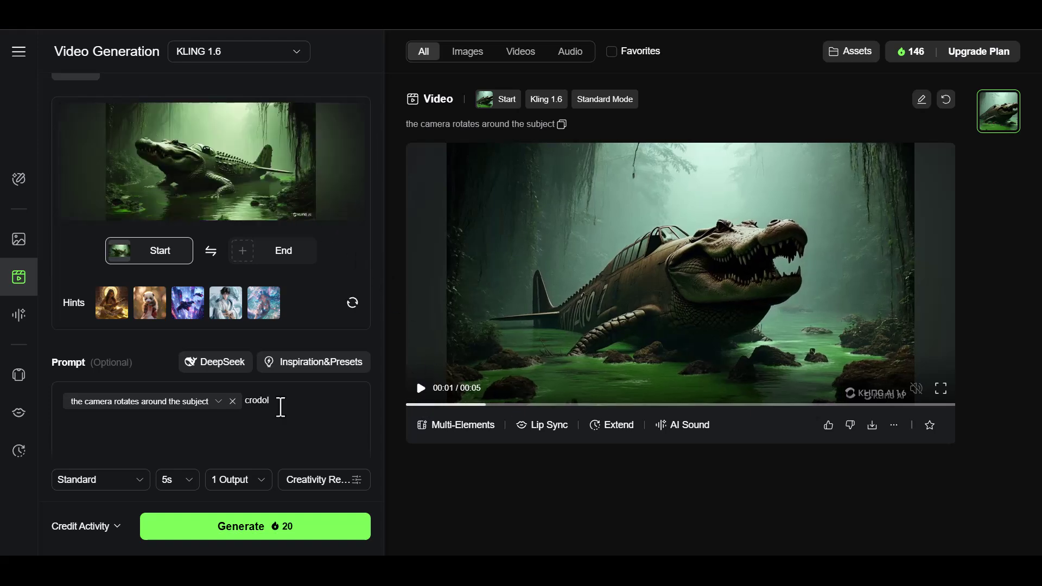
{"action": "key", "text": "BackSpace"}
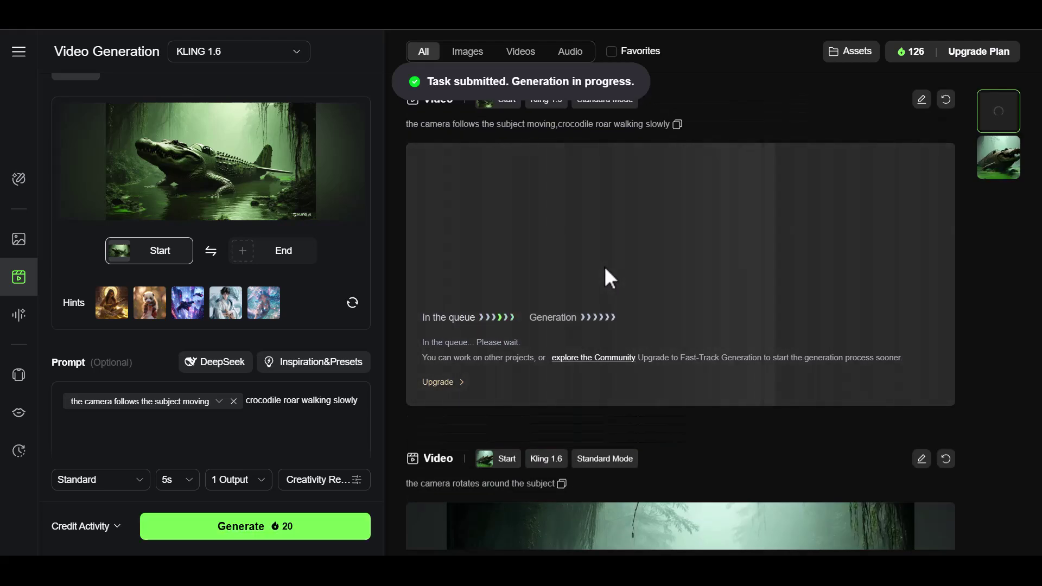
Replace the start image with the open-mouthed crocodile plane on green ground and generate a video with the added prompt "roar walking angry"
{"action": "mouse_move", "coordinate": [258, 163]}
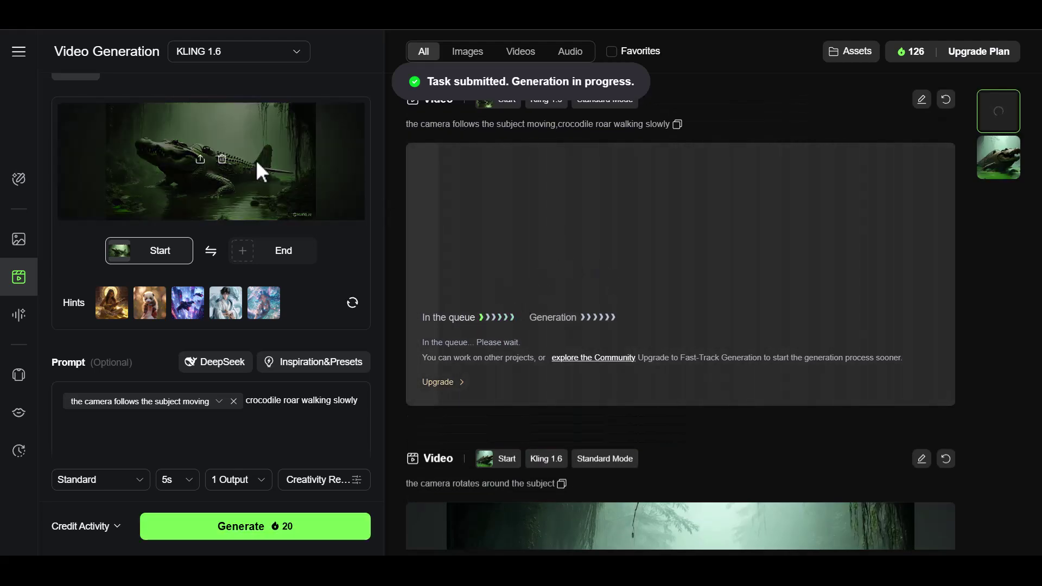
{"action": "left_click", "coordinate": [204, 160]}
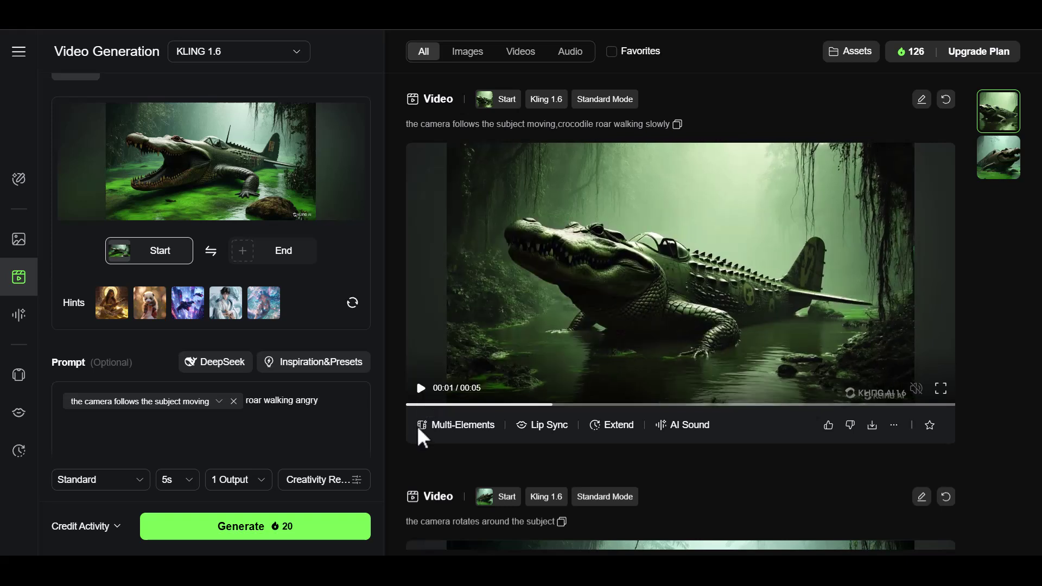
{"action": "left_click", "coordinate": [331, 529]}
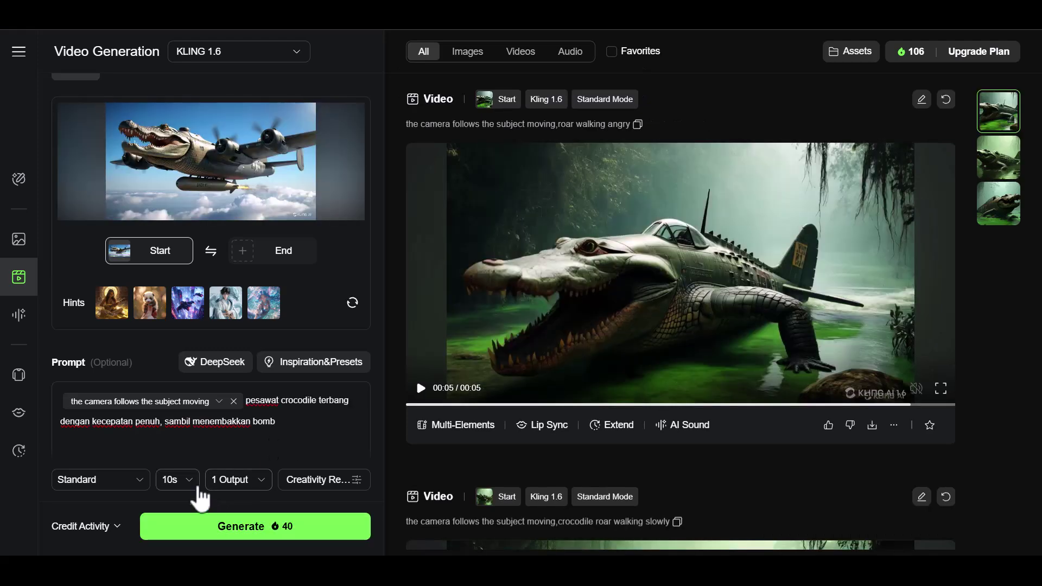
Set the flying crocodile bomber video to 5s and generate it with the prompt "pesawat crocodile terbang dengan kecepatan penuh, sambil menembakkan bomb"
{"action": "left_click", "coordinate": [172, 419]}
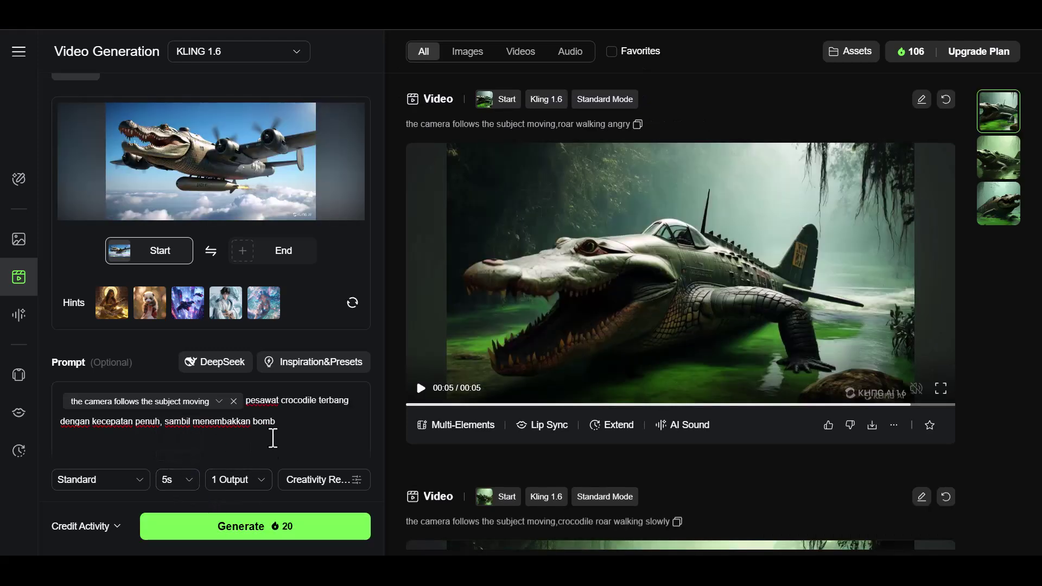
{"action": "left_click", "coordinate": [325, 515]}
{"action": "left_click", "coordinate": [320, 361]}
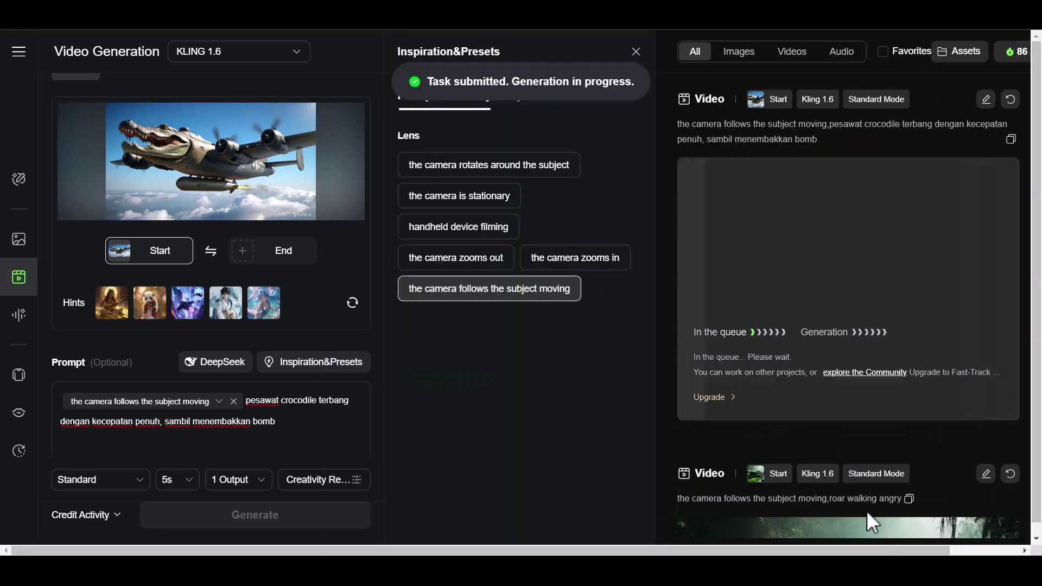
{"action": "left_click", "coordinate": [637, 53]}
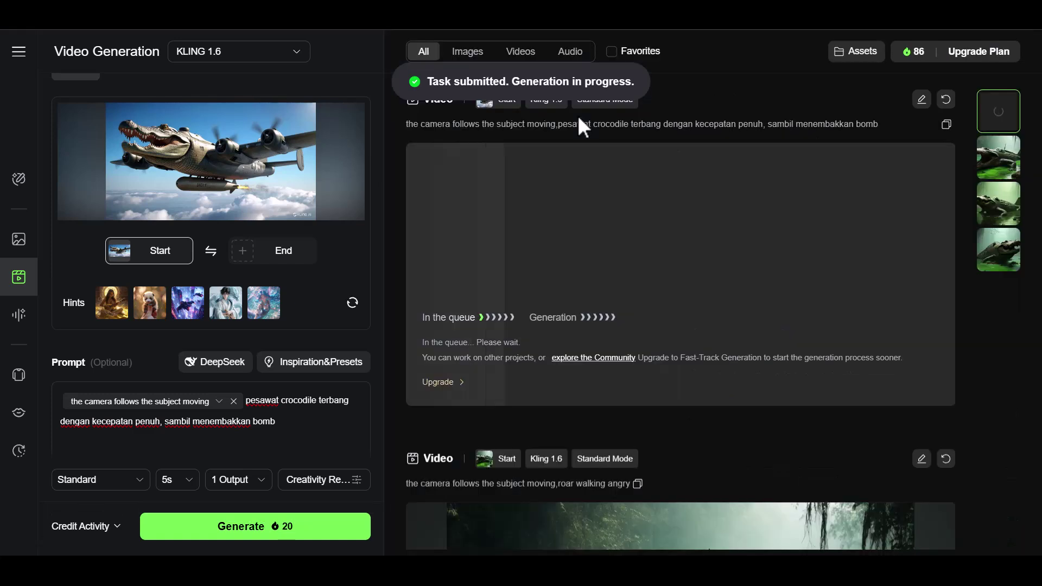
Replace the start image with the crocodile plane over the burning refinery, preview the bomber video and generate another with the same prompt
{"action": "left_click", "coordinate": [200, 160]}
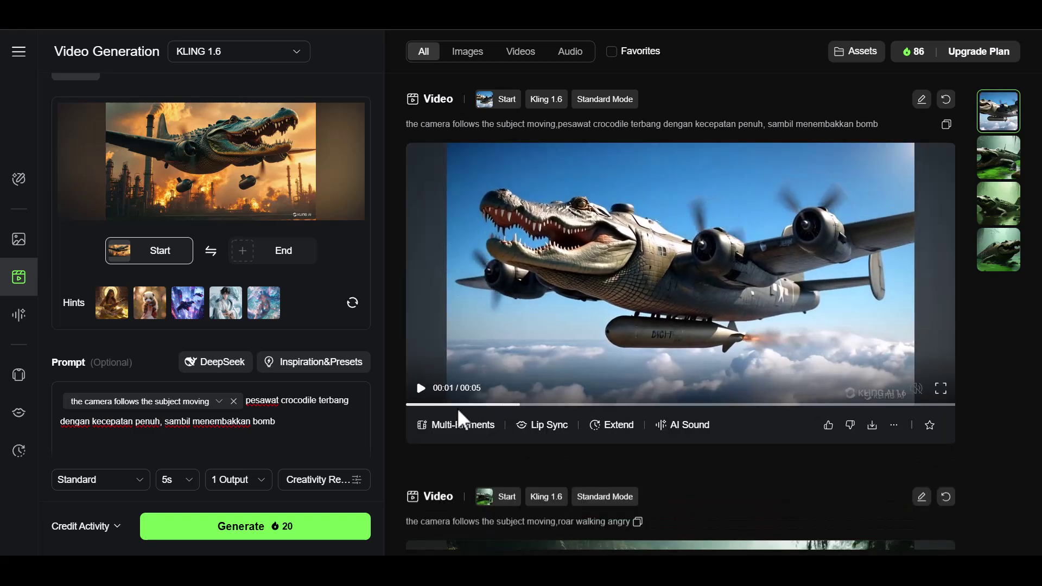
{"action": "left_click", "coordinate": [421, 388]}
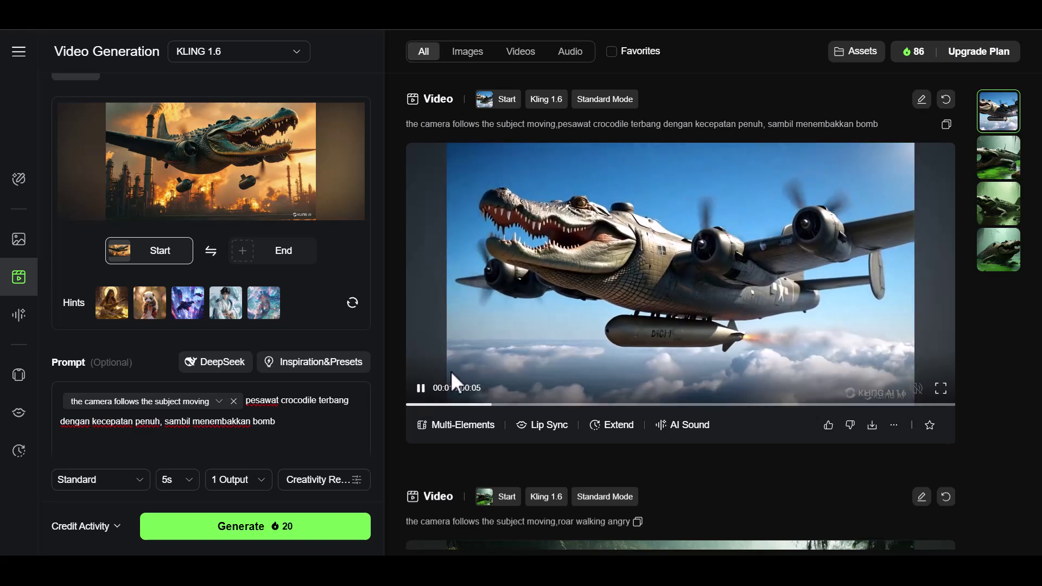
{"action": "left_click", "coordinate": [255, 526]}
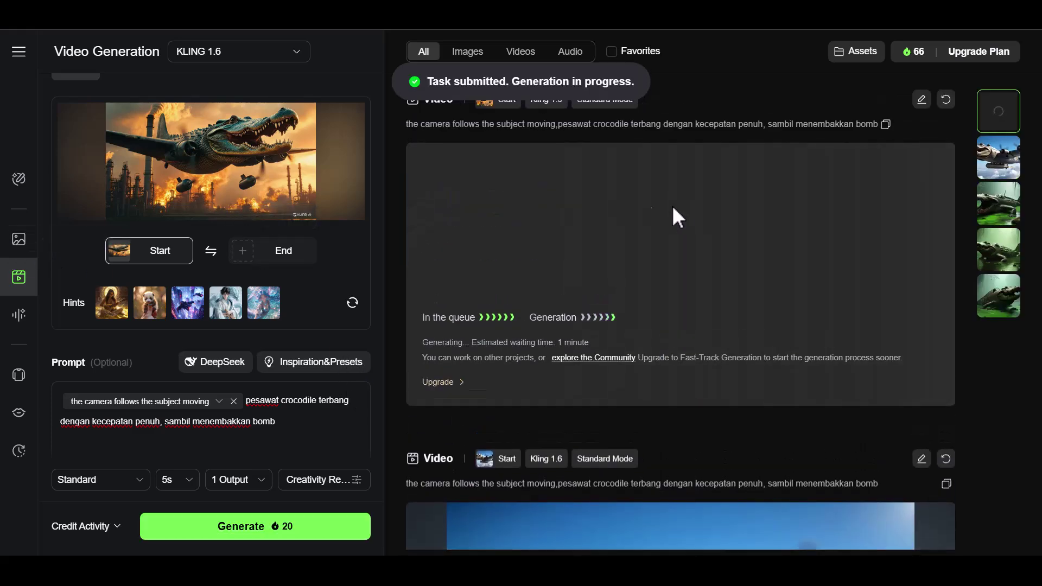
Generate four 16:9 images of the mutated crocodile-aircraft diving toward a rusted factory, using the refinery crocodile plane as subject reference, and preview the refinery video
{"action": "left_click", "coordinate": [20, 239]}
{"action": "scroll", "coordinate": [357, 339], "scroll_direction": "up", "scroll_amount": 5}
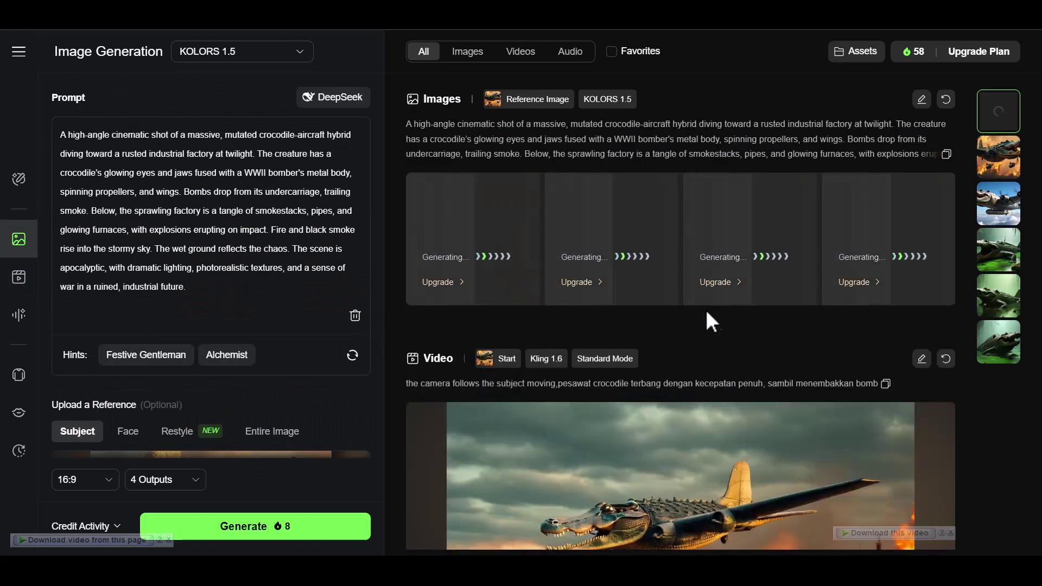
{"action": "scroll", "coordinate": [718, 348], "scroll_direction": "down", "scroll_amount": 1}
{"action": "scroll", "coordinate": [718, 348], "scroll_direction": "up", "scroll_amount": 1}
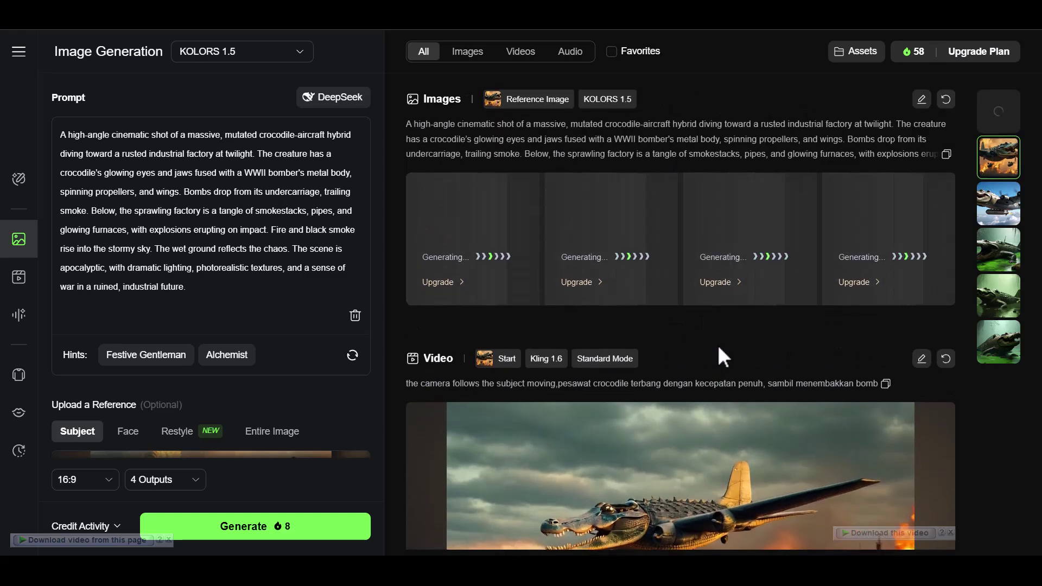
{"action": "scroll", "coordinate": [718, 347], "scroll_direction": "down", "scroll_amount": 2}
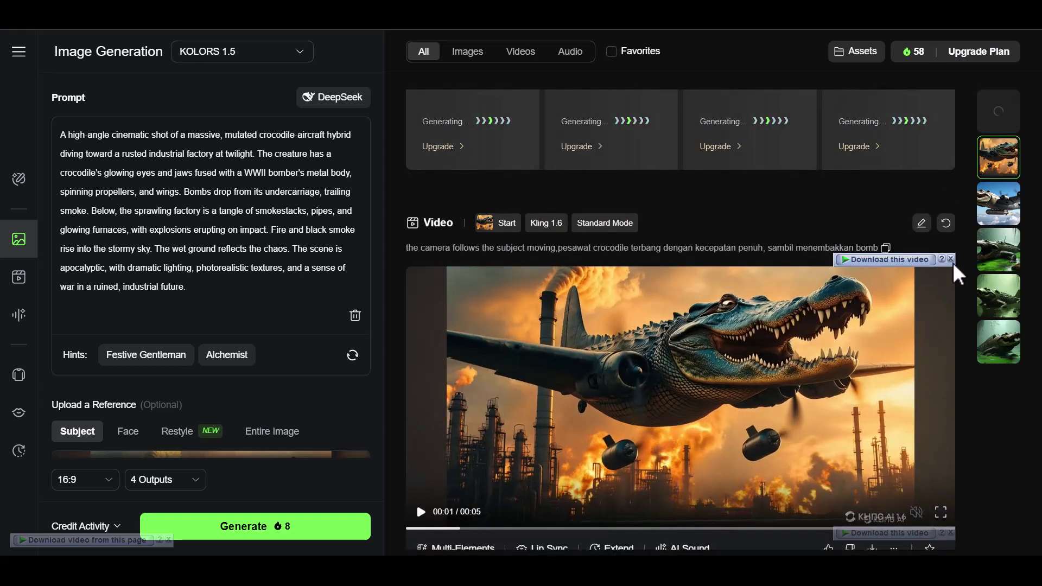
{"action": "scroll", "coordinate": [756, 324], "scroll_direction": "up", "scroll_amount": 2}
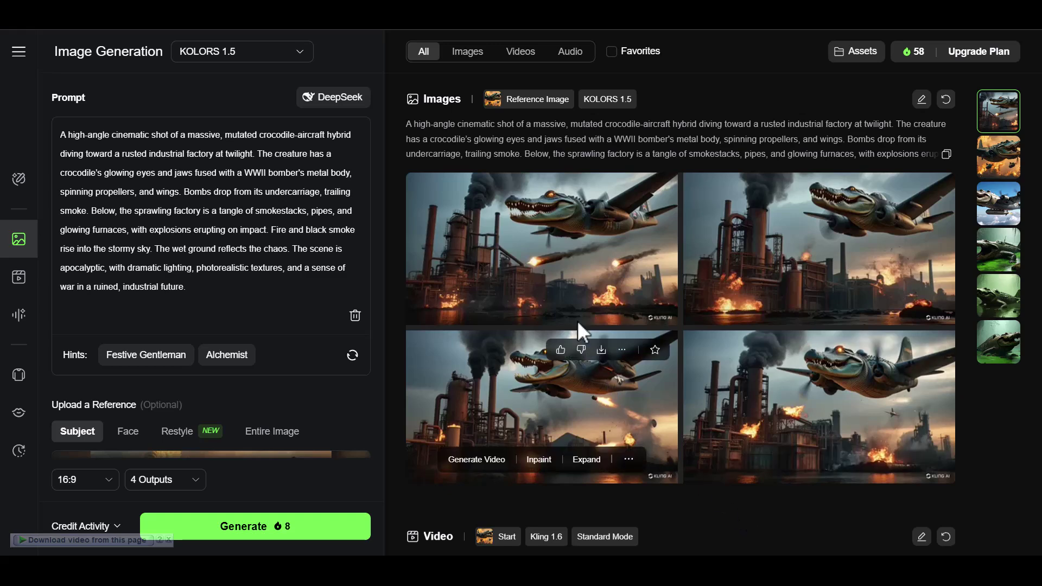
Generate a 5s video from the first factory image, prompting "the camera follows the subject moving" and "crocodile plane attack and fire industrial factory"
{"action": "left_click", "coordinate": [550, 244]}
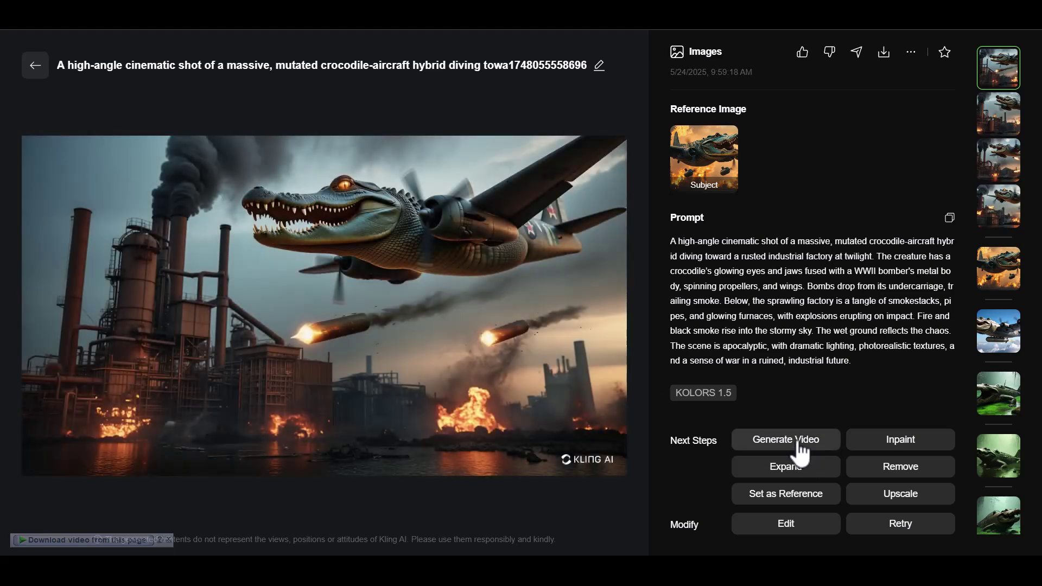
{"action": "left_click", "coordinate": [783, 441]}
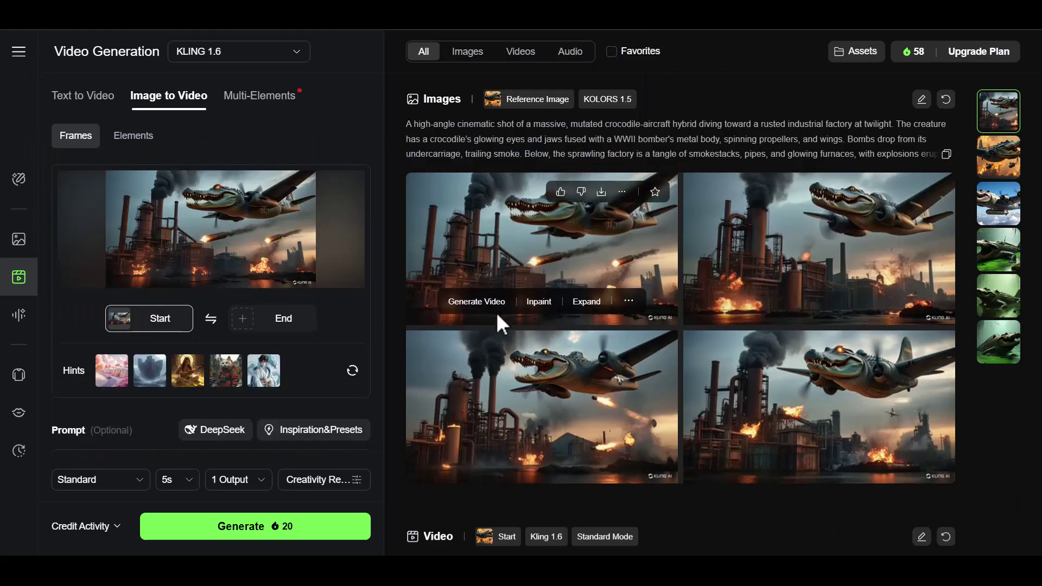
{"action": "scroll", "coordinate": [321, 386], "scroll_direction": "down", "scroll_amount": 1}
{"action": "left_click", "coordinate": [320, 363]}
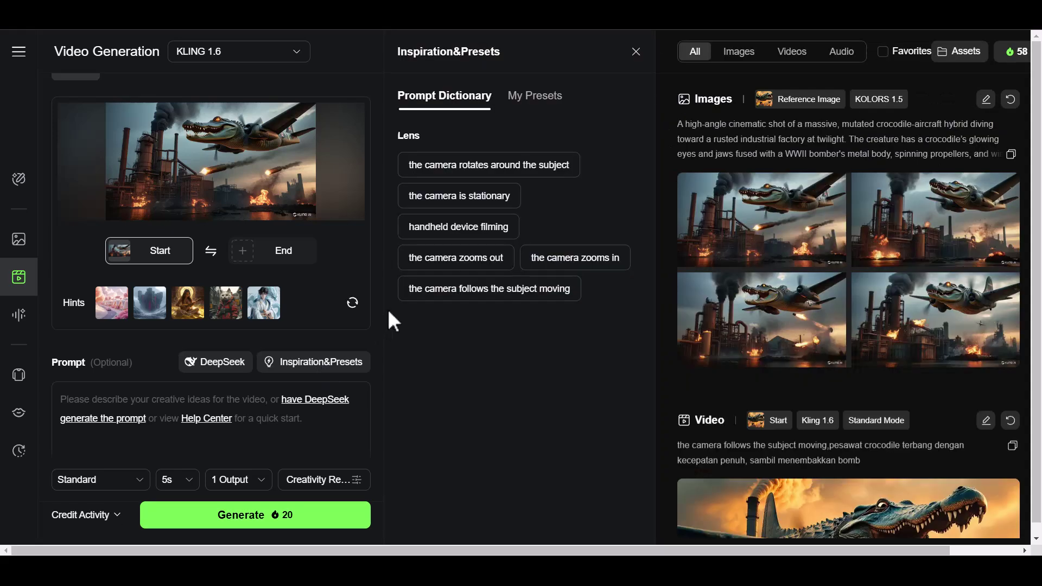
{"action": "left_click", "coordinate": [454, 295]}
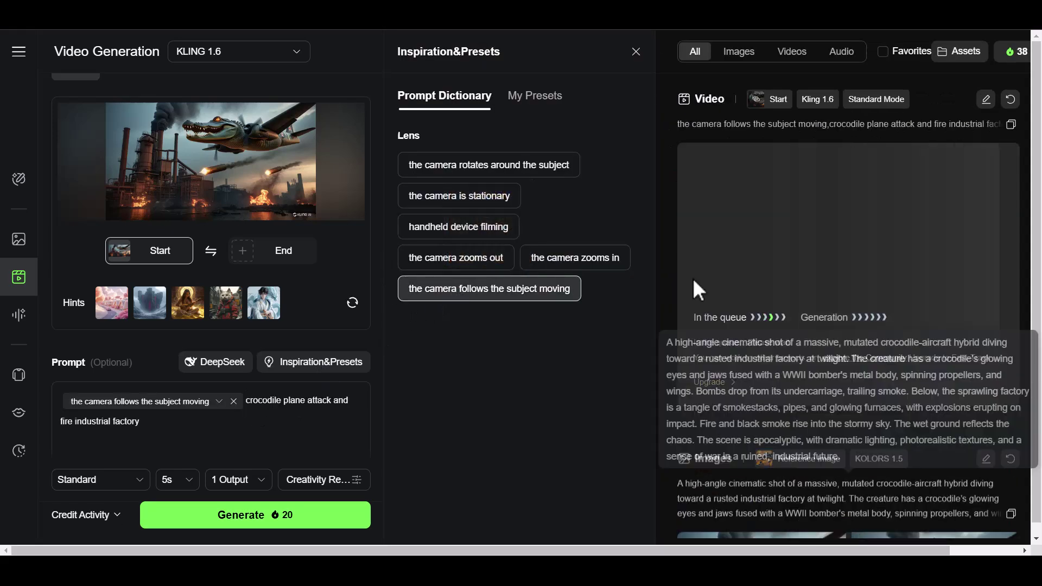
{"action": "left_click", "coordinate": [635, 52]}
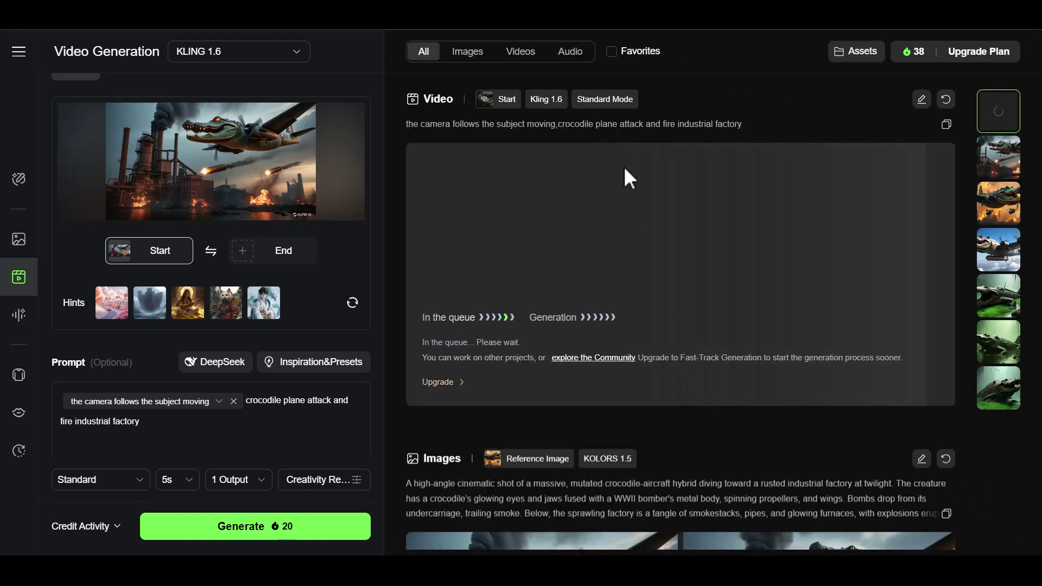
Preview the finished video of the crocodile plane attacking the factory
{"action": "scroll", "coordinate": [686, 317], "scroll_direction": "down", "scroll_amount": 1}
{"action": "scroll", "coordinate": [689, 304], "scroll_direction": "down", "scroll_amount": 1}
{"action": "scroll", "coordinate": [689, 304], "scroll_direction": "up", "scroll_amount": 1}
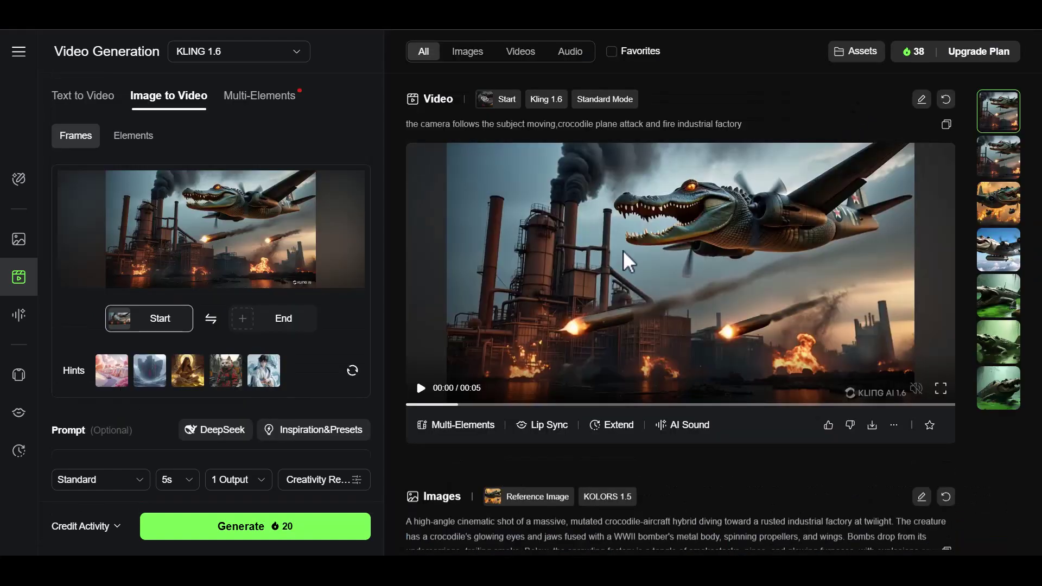
{"action": "left_click", "coordinate": [623, 250]}
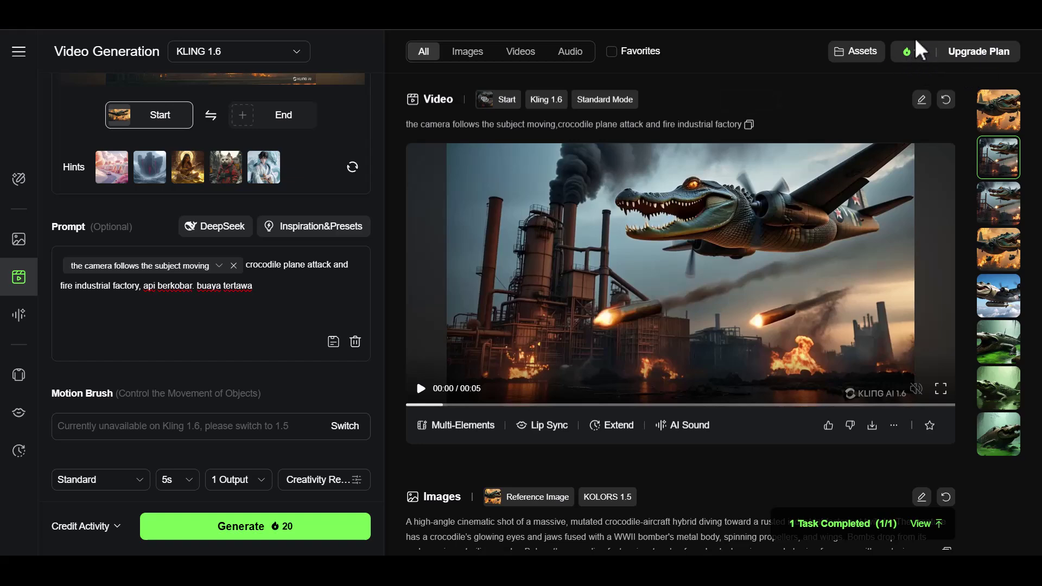
{"action": "left_click", "coordinate": [19, 239]}
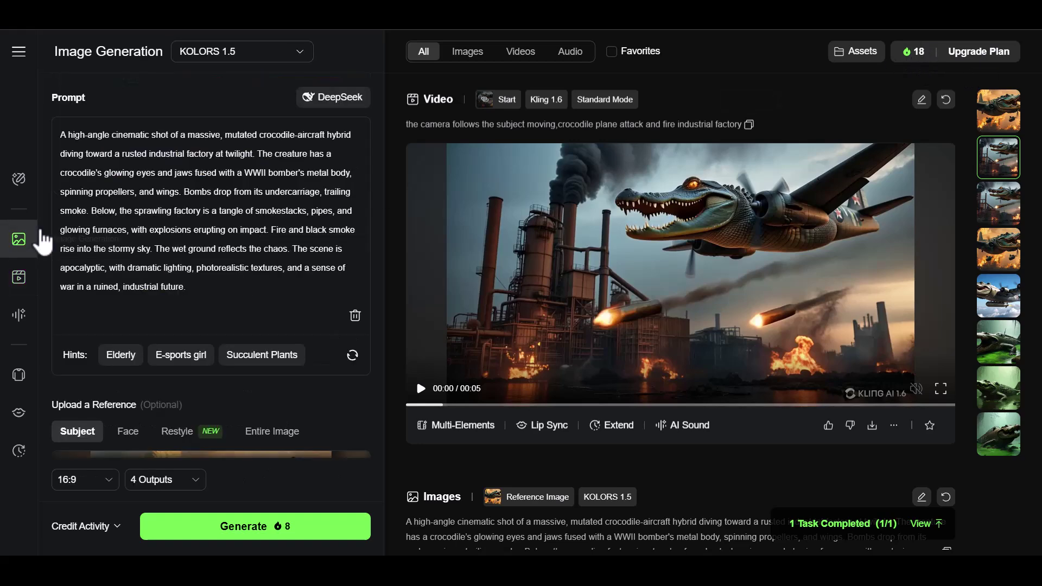
{"action": "left_click", "coordinate": [18, 52]}
{"action": "left_click", "coordinate": [34, 85]}
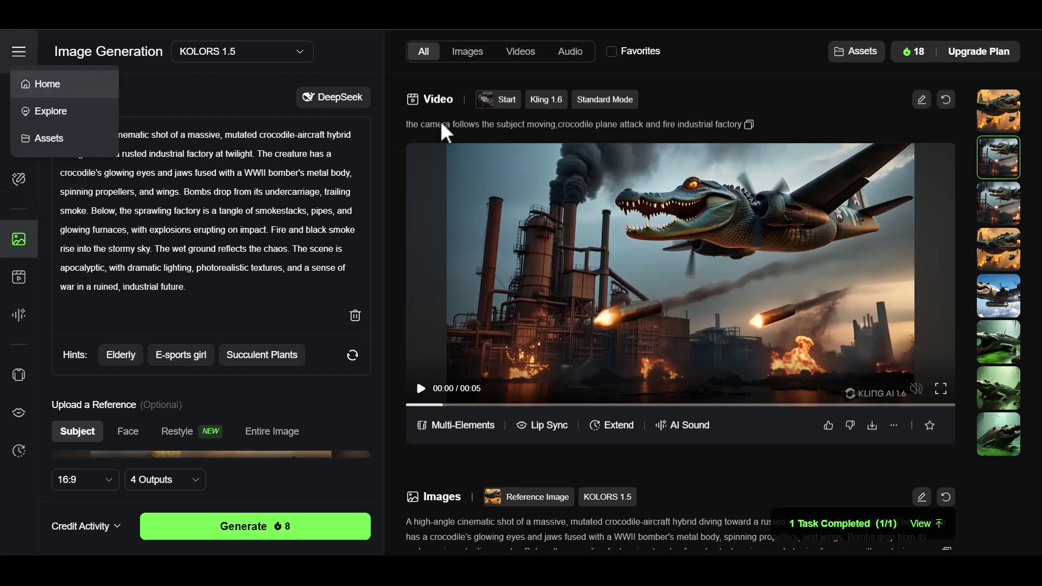
{"action": "left_click", "coordinate": [651, 73]}
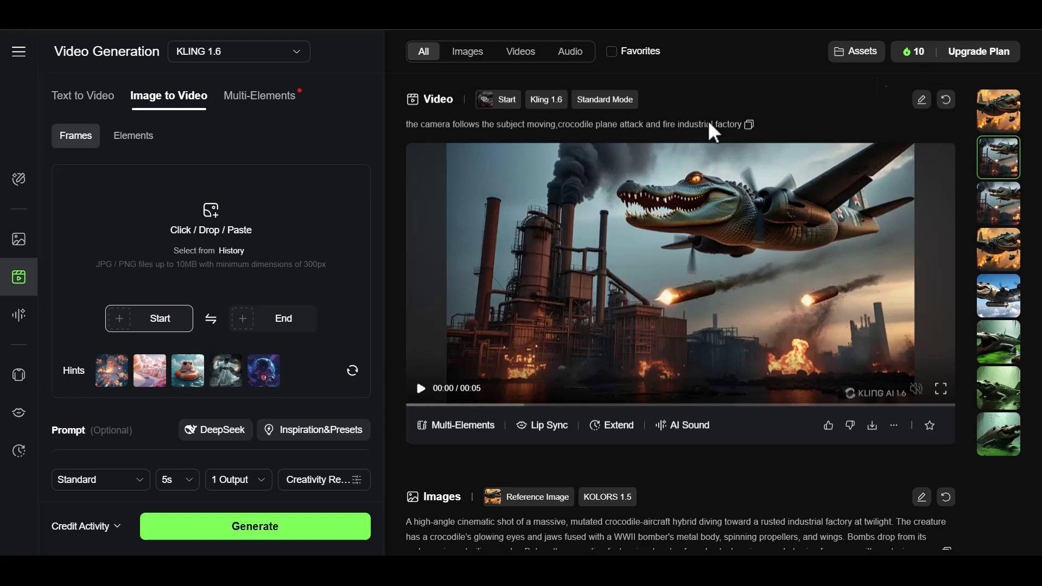
Sign out of the current account from its profile settings and dismiss the trial package offer
{"action": "left_click", "coordinate": [25, 56]}
{"action": "left_click", "coordinate": [46, 83]}
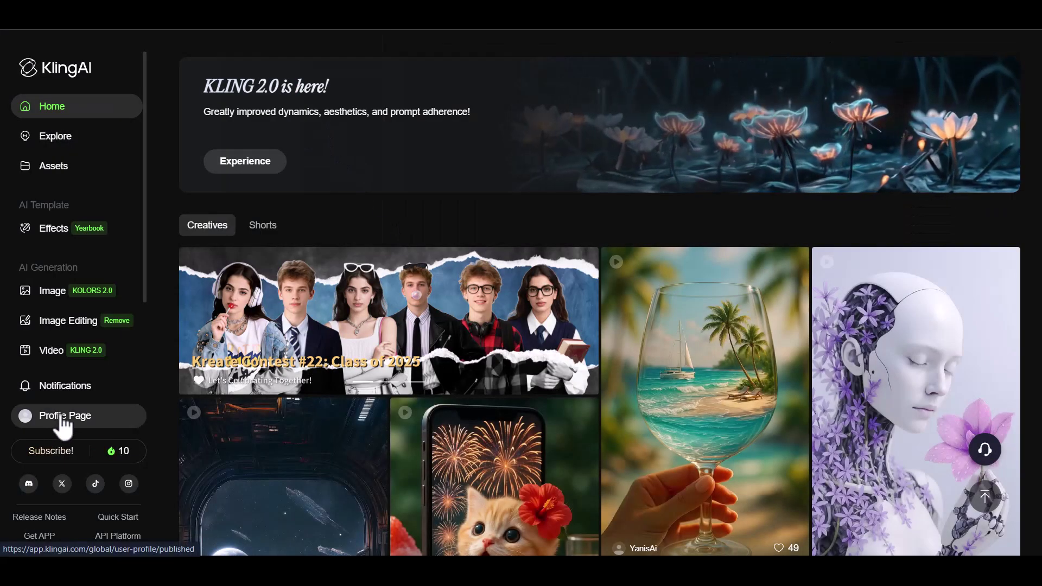
{"action": "left_click", "coordinate": [65, 415]}
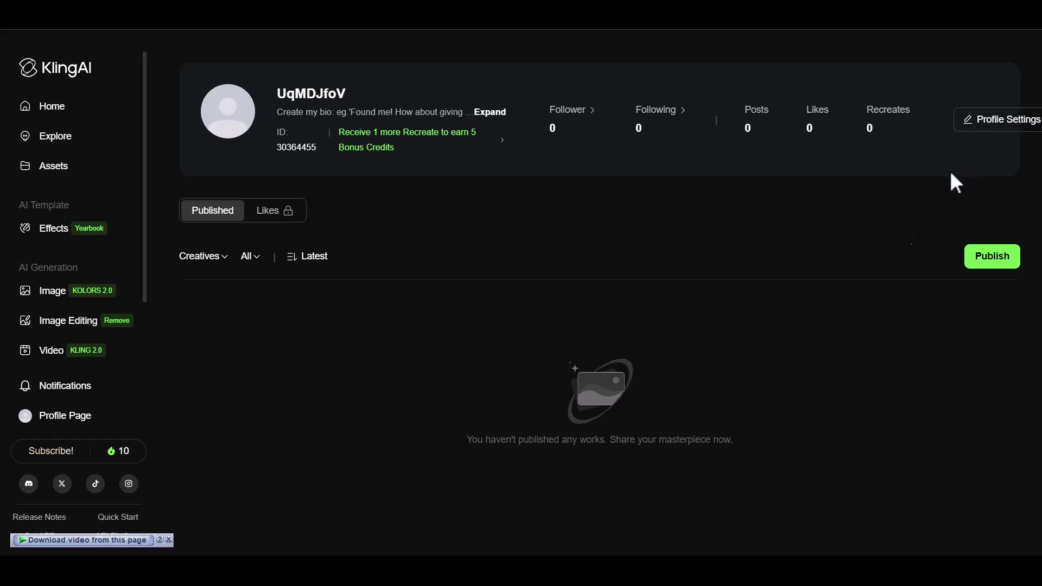
{"action": "left_click", "coordinate": [998, 120]}
{"action": "scroll", "coordinate": [478, 467], "scroll_direction": "down", "scroll_amount": 2}
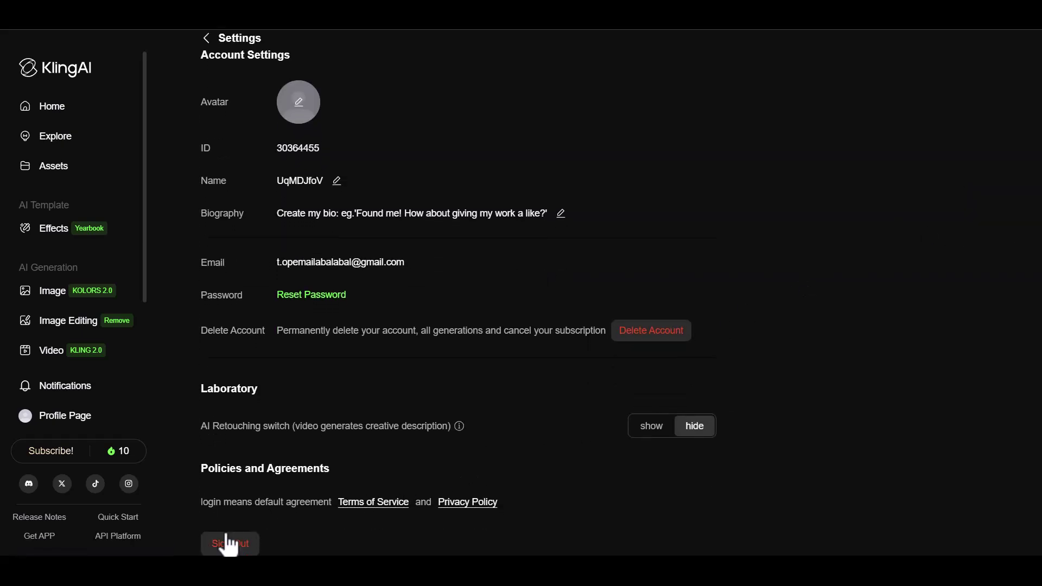
{"action": "left_click", "coordinate": [230, 543]}
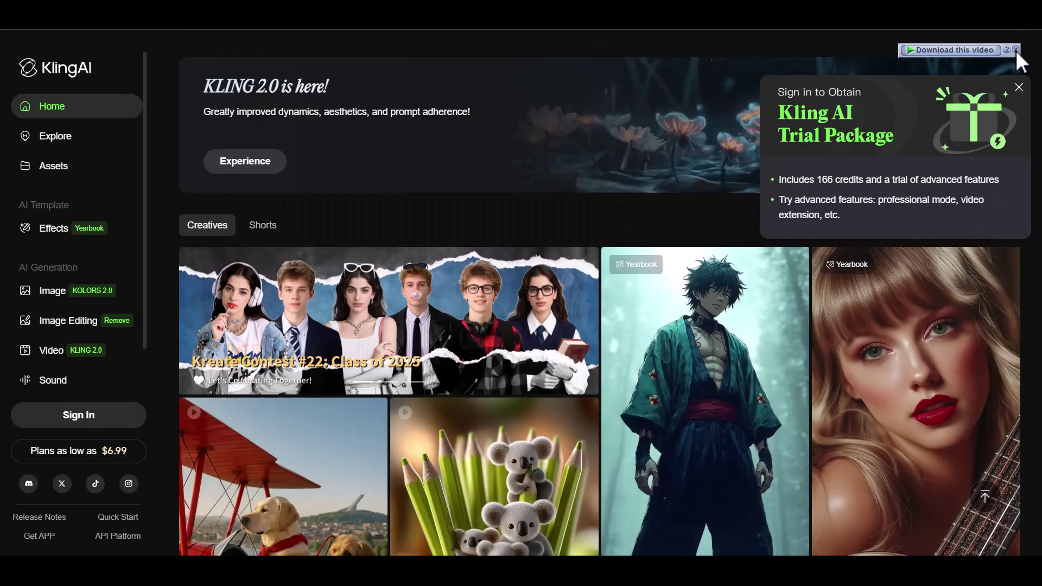
{"action": "left_click", "coordinate": [1018, 87]}
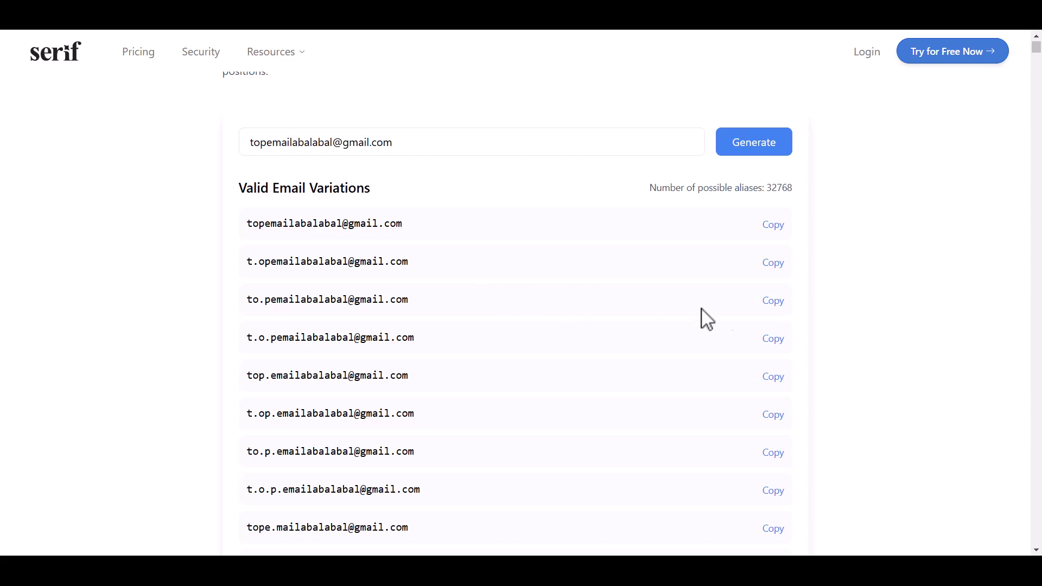
Copy the third Gmail dot variation, submit it with the account password to create a Kling AI account, and solve the puzzle verification
{"action": "left_click", "coordinate": [775, 303]}
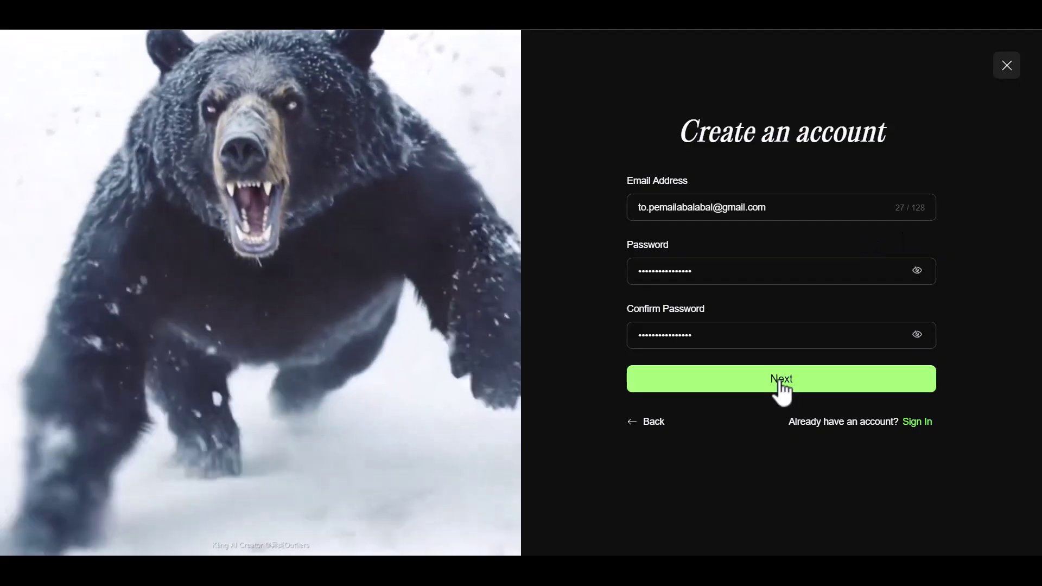
{"action": "left_click", "coordinate": [781, 382]}
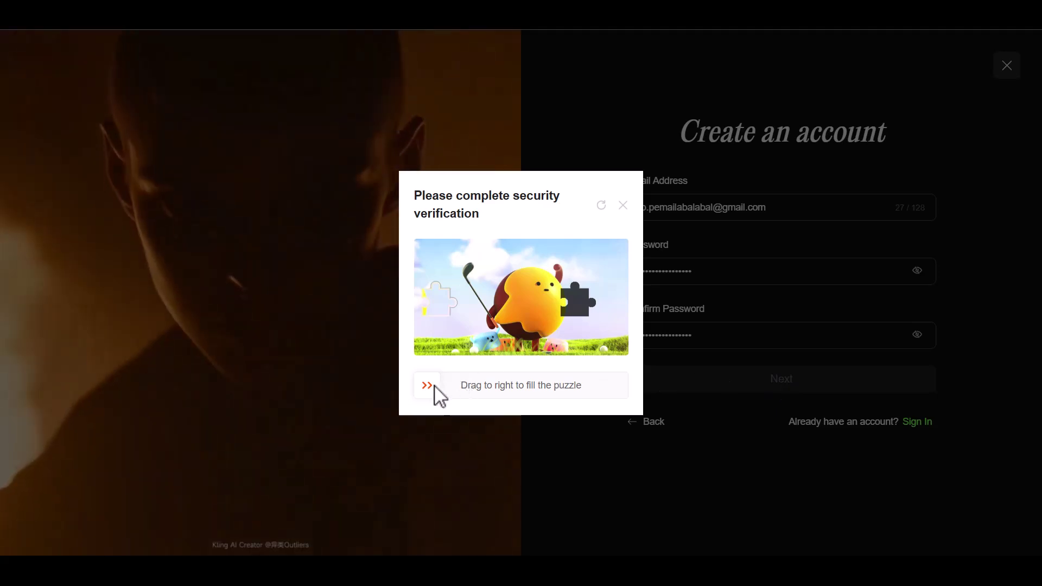
{"action": "left_click_drag", "start_coordinate": [434, 386], "coordinate": [573, 395]}
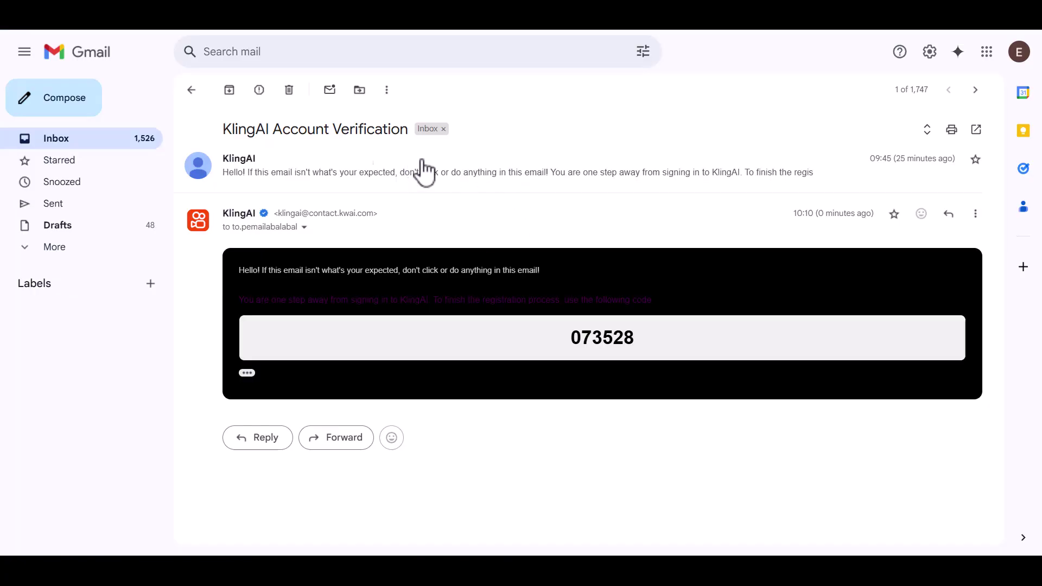
Copy the verification code from the KlingAI email, enter it to finish signing up, and start using the trial package
{"action": "left_click_drag", "start_coordinate": [536, 323], "coordinate": [677, 344]}
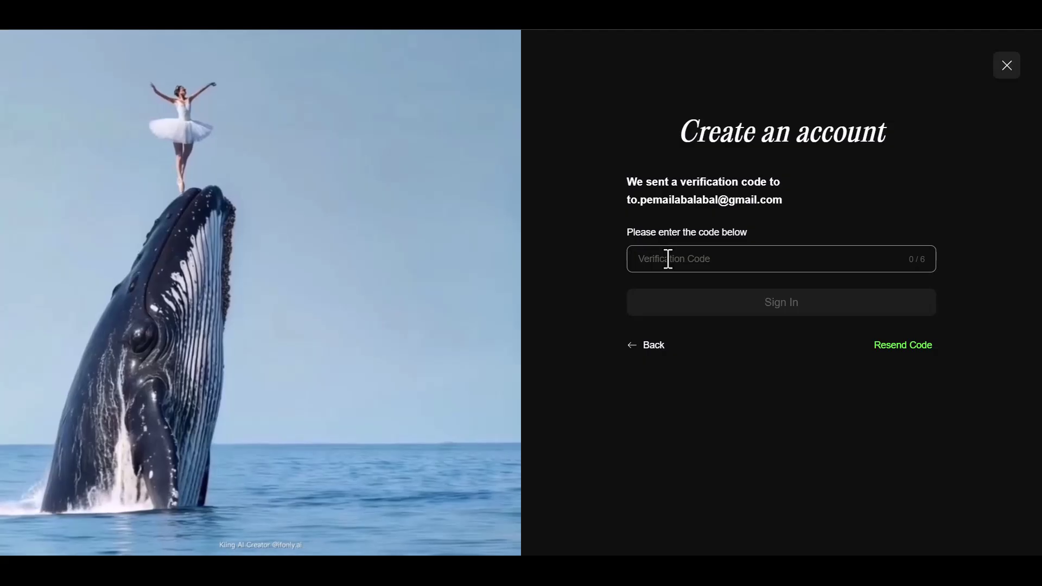
{"action": "left_click", "coordinate": [668, 259]}
{"action": "key", "text": "ctrl+v"}
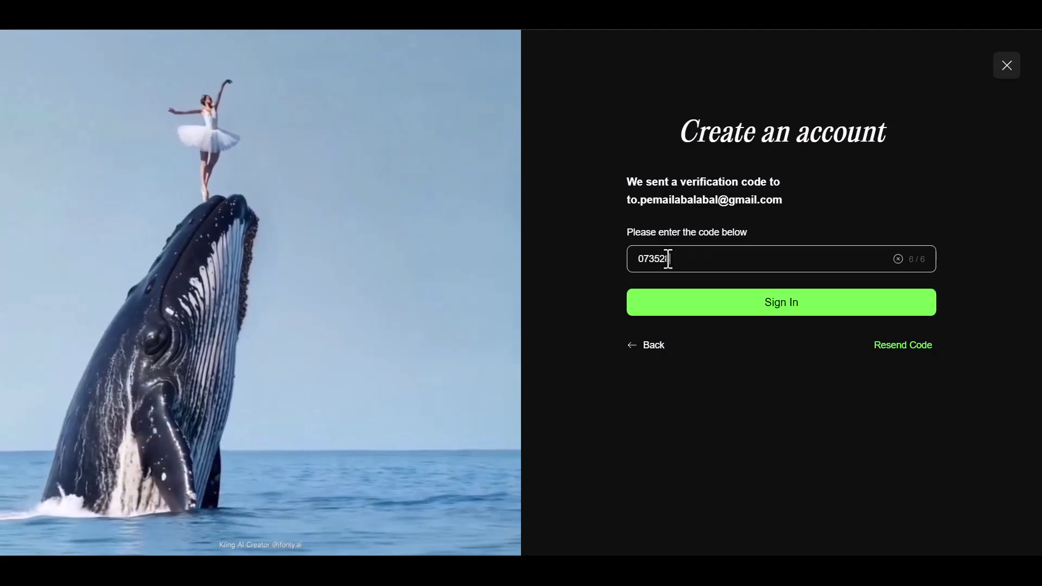
{"action": "left_click", "coordinate": [752, 305]}
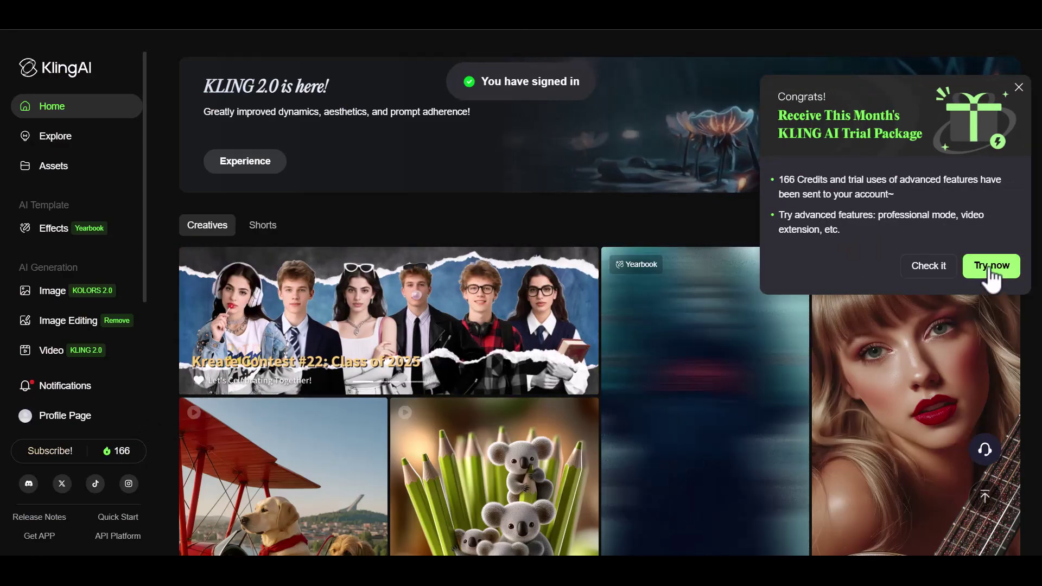
{"action": "left_click", "coordinate": [985, 267]}
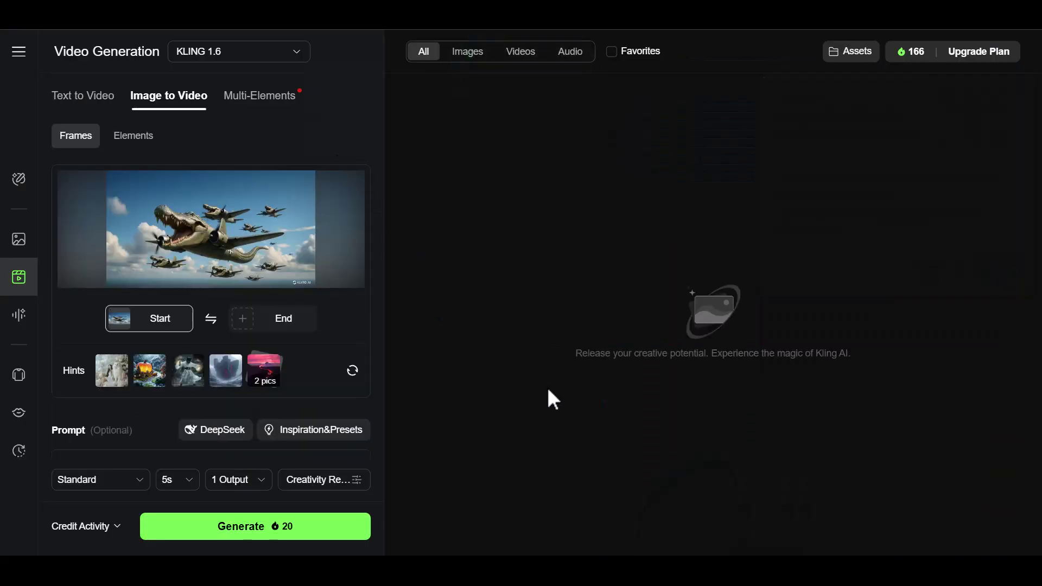
Generate the squadron video with the camera-follow preset and "crocodile plane terbang dengan keceptan penuh, muncul asap dari belaang pesawat, crocodile tertawa, pesawat bergoyang agar tampak realistis"
{"action": "scroll", "coordinate": [272, 440], "scroll_direction": "down", "scroll_amount": 1}
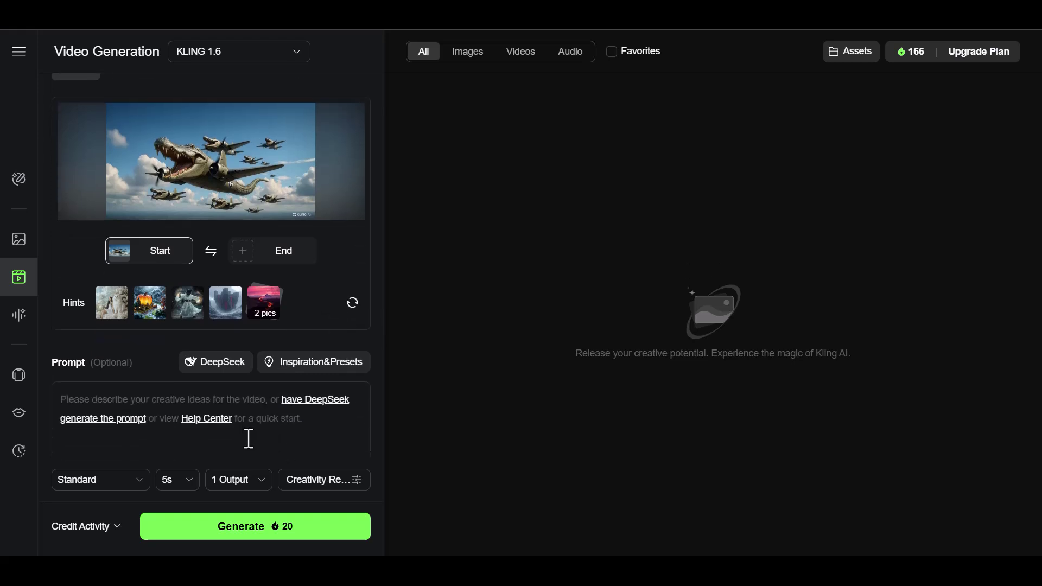
{"action": "left_click", "coordinate": [315, 374]}
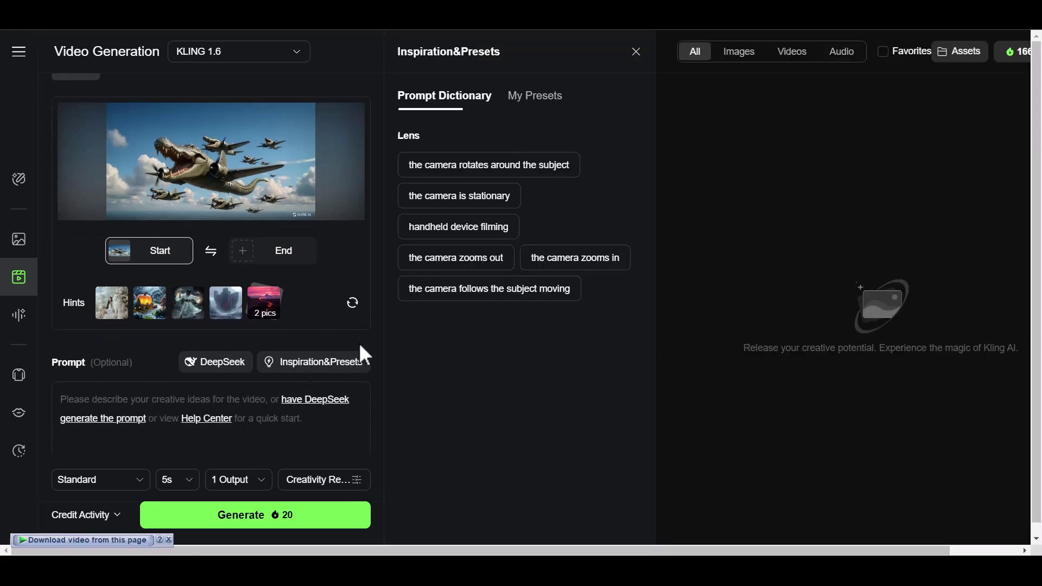
{"action": "left_click", "coordinate": [470, 304]}
{"action": "left_click", "coordinate": [287, 412]}
{"action": "key", "text": "ctrl+v"}
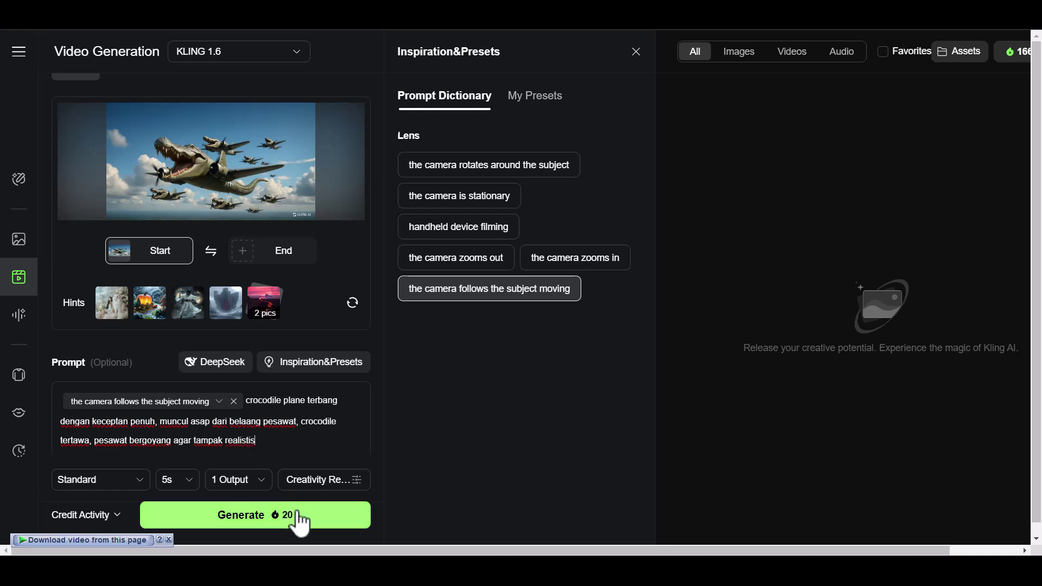
{"action": "left_click", "coordinate": [300, 521]}
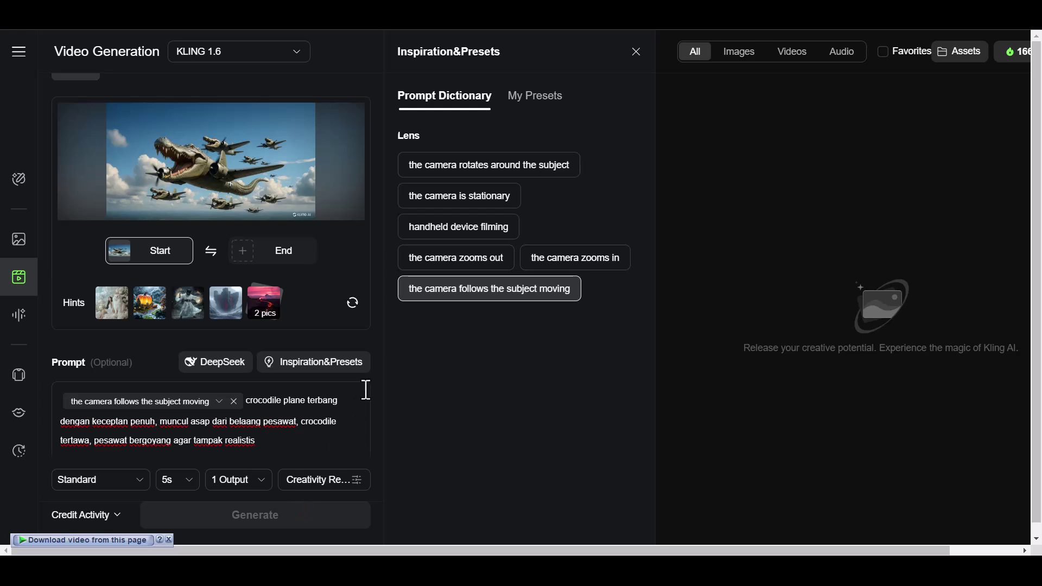
{"action": "left_click", "coordinate": [636, 52]}
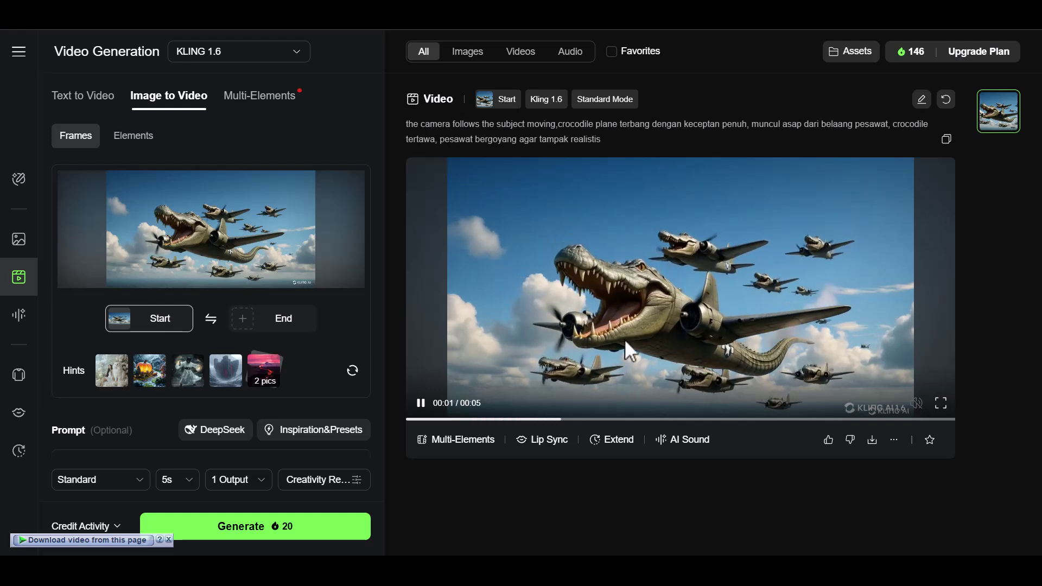
{"action": "left_click", "coordinate": [721, 324]}
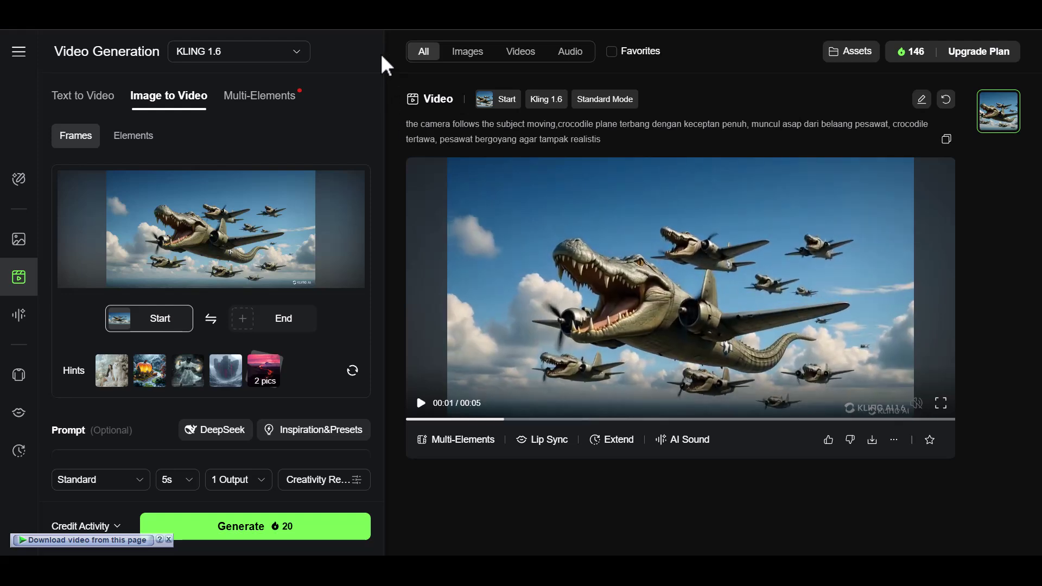
Generate four 16:9 images with KOLORS 1.5 from the prompt describing a WWII bomber and crocodile hybrid flying above a burning oil refinery
{"action": "left_click", "coordinate": [18, 239]}
{"action": "left_click", "coordinate": [174, 131]}
{"action": "key", "text": "ctrl+v"}
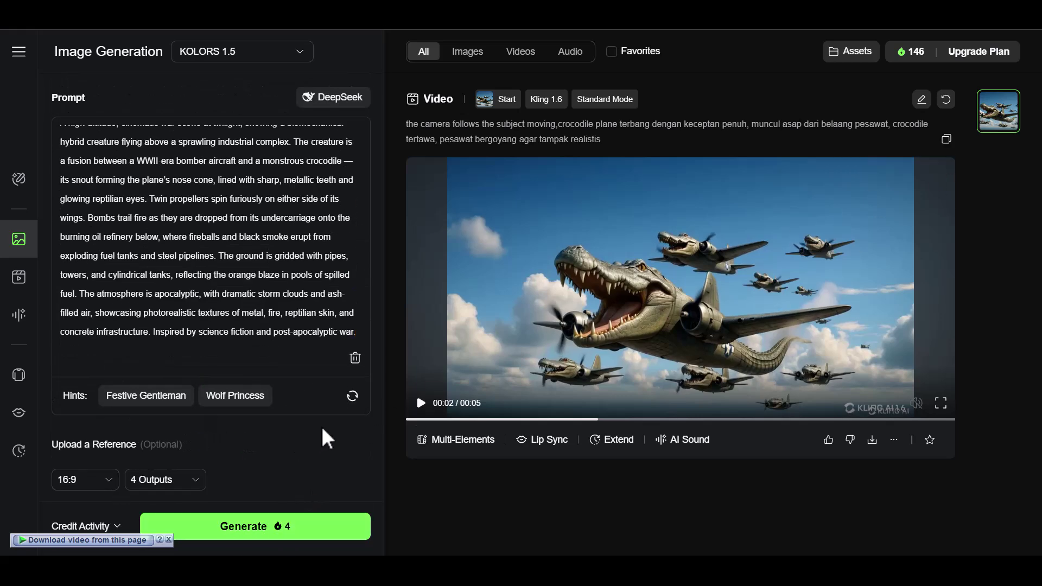
{"action": "left_click", "coordinate": [312, 523]}
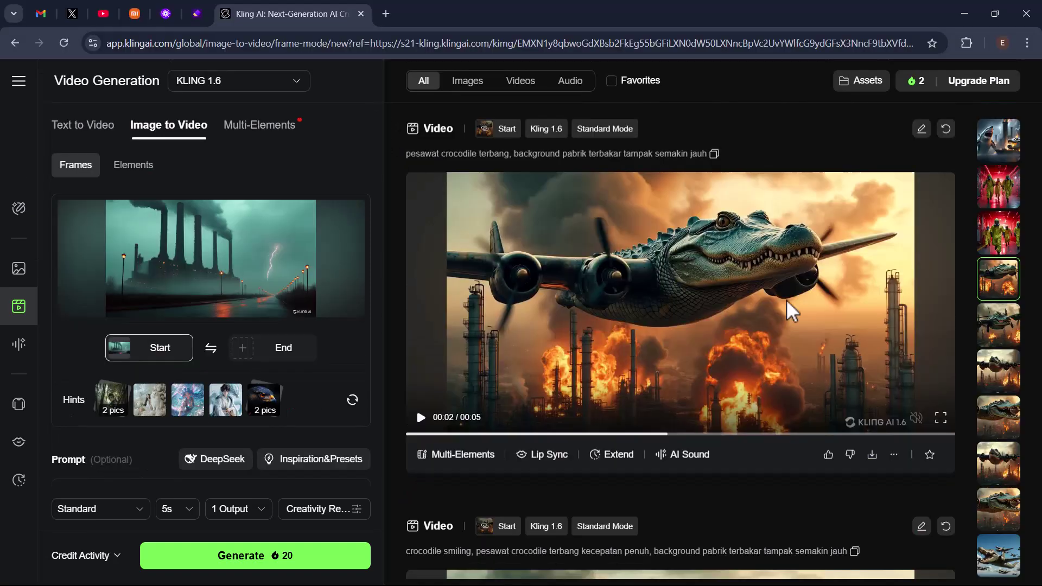
Review the generated crocodile plane videos and the shark and crocodile factory images in the generation history
{"action": "scroll", "coordinate": [786, 300], "scroll_direction": "down", "scroll_amount": 5}
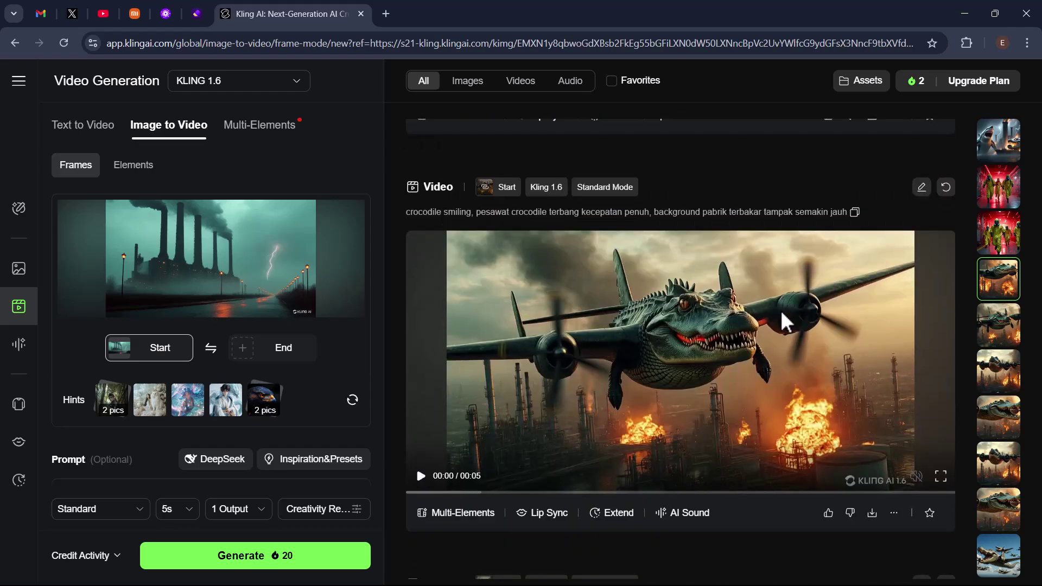
{"action": "scroll", "coordinate": [863, 301], "scroll_direction": "up", "scroll_amount": 10}
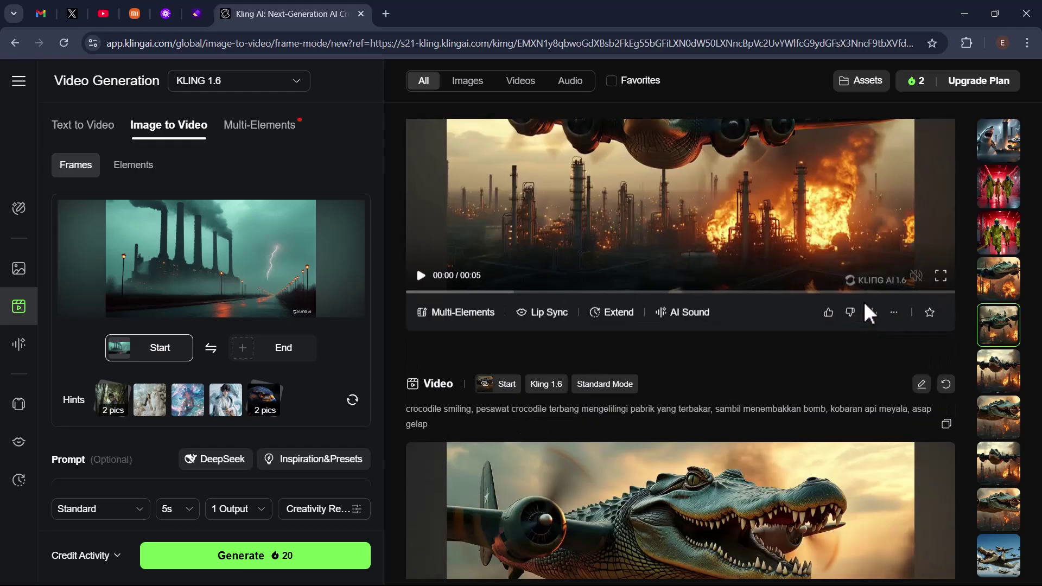
{"action": "scroll", "coordinate": [861, 290], "scroll_direction": "up", "scroll_amount": 8}
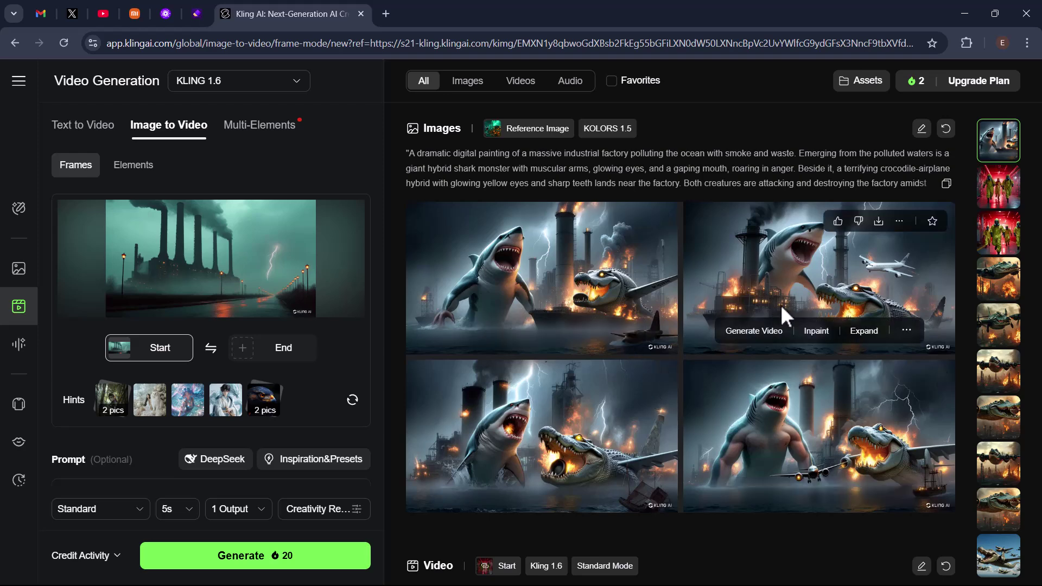
Minimize the browser and open the system calendar to check the current date and time
{"action": "left_click", "coordinate": [958, 10]}
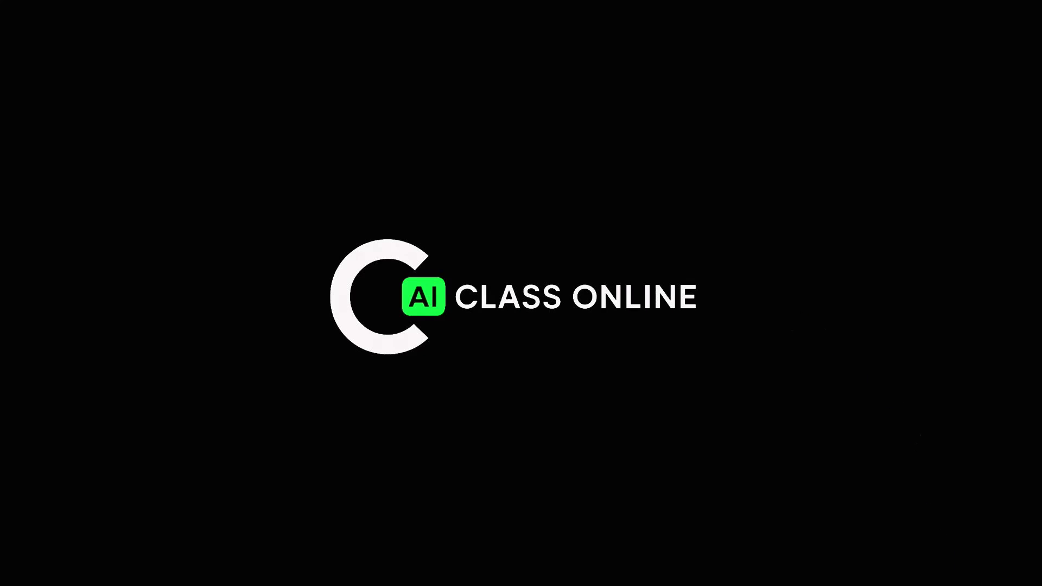
{"action": "key", "text": "super+n"}
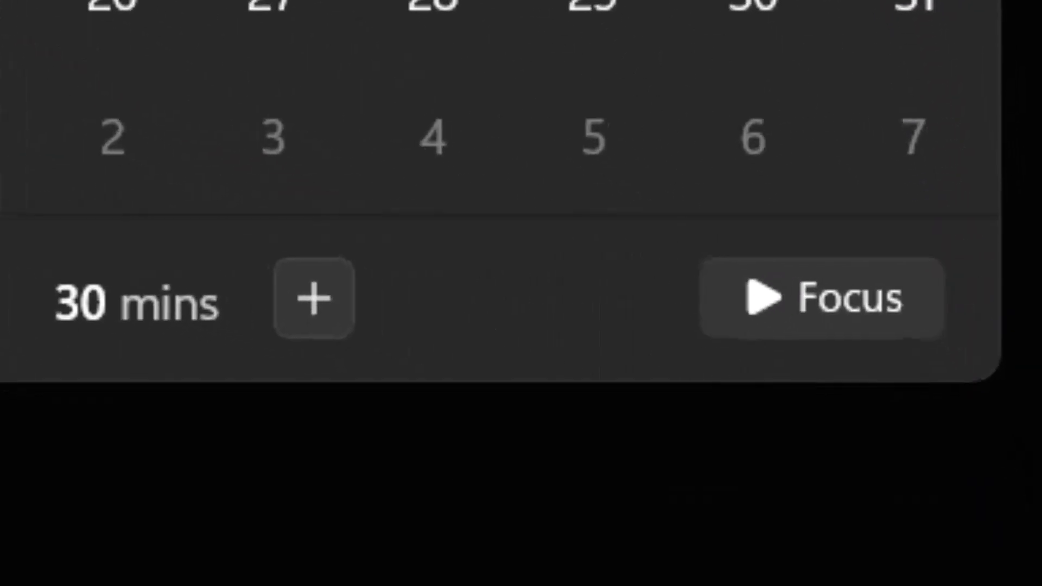
{"action": "mouse_move", "coordinate": [825, 537]}
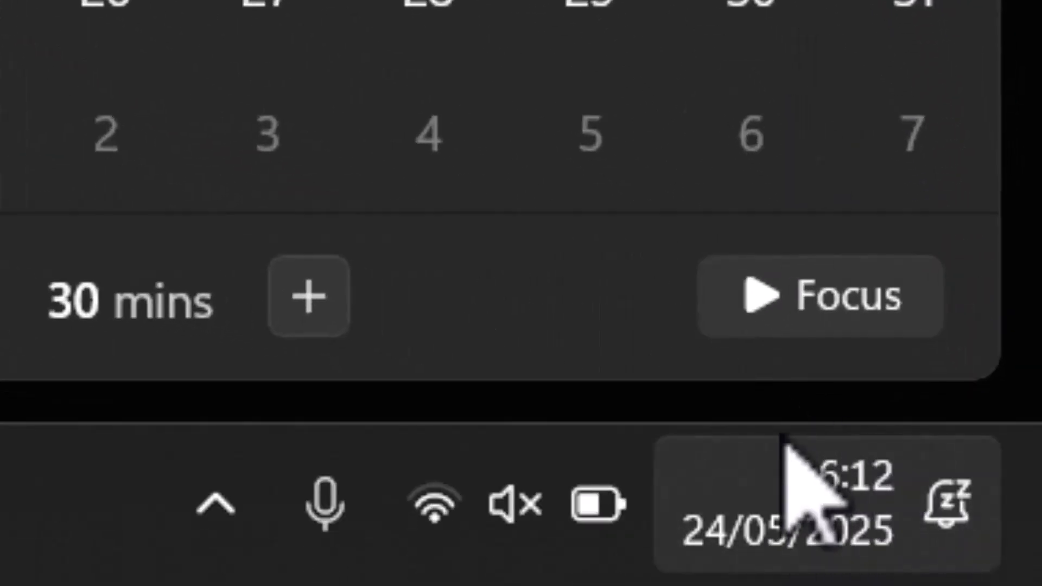